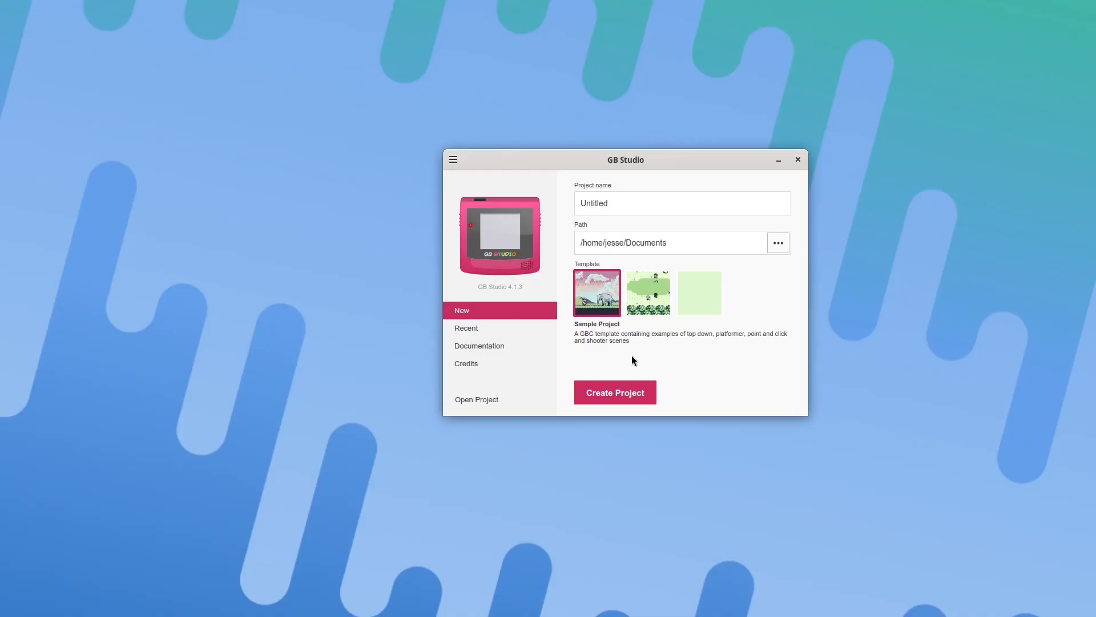
# After previewing the GBS 1.0 sample, create a project from the GBC Sample Project template.
pyautogui.click(640, 289)
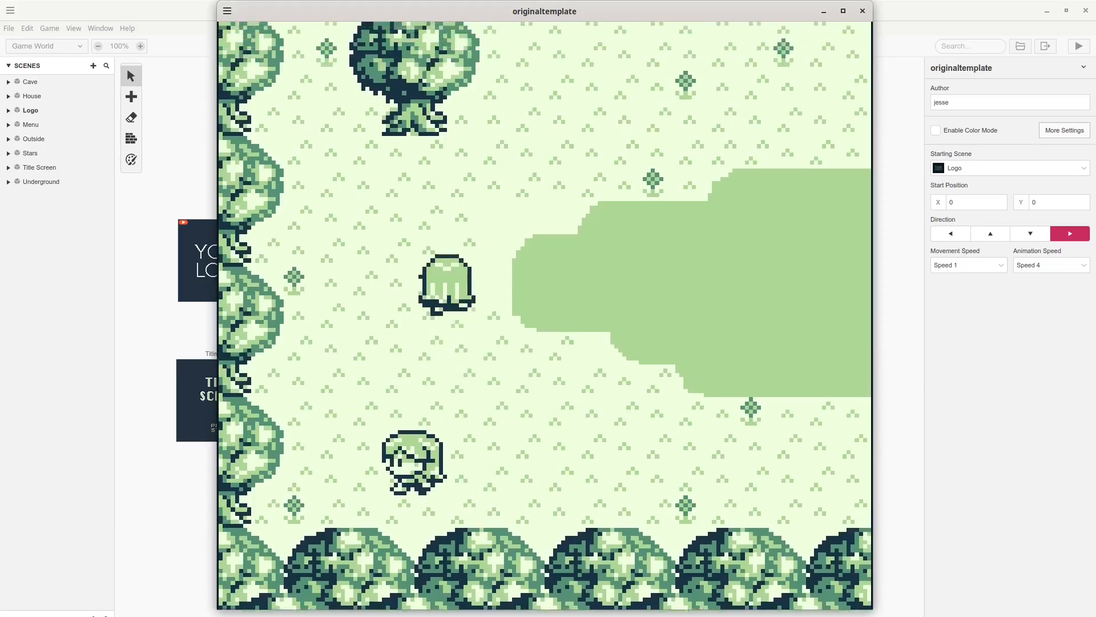
pyautogui.press('Up')
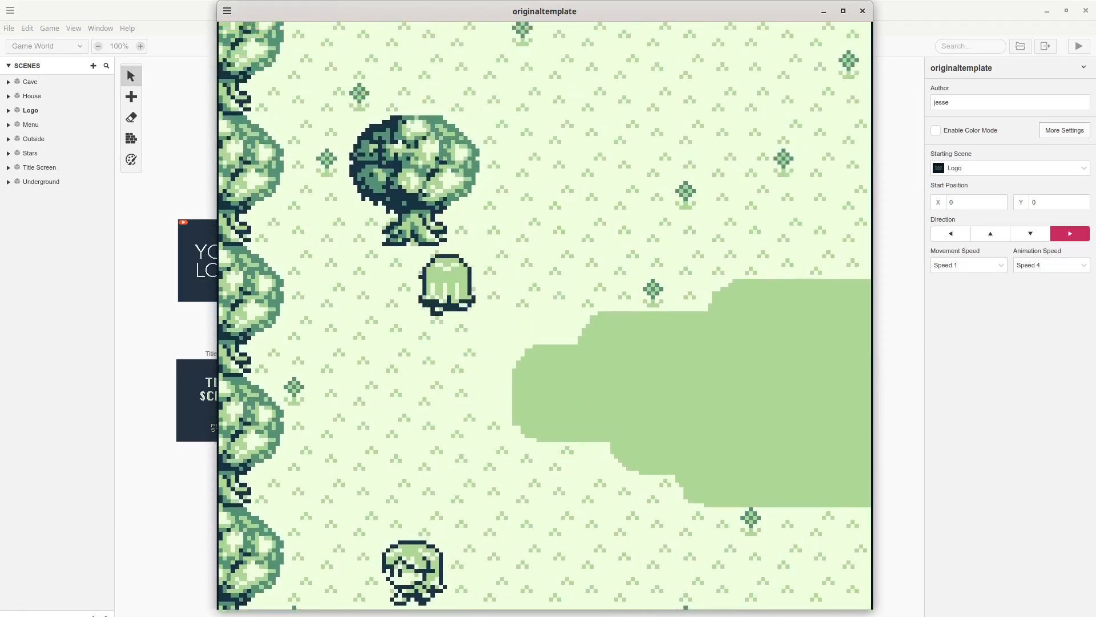
pyautogui.press('Up')
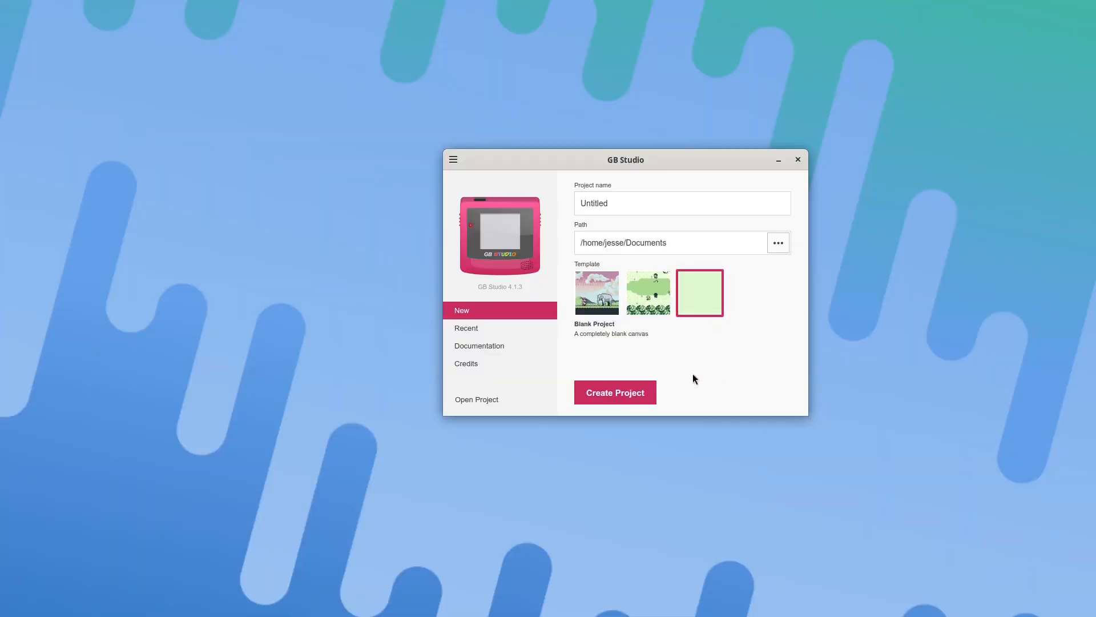
pyautogui.click(610, 300)
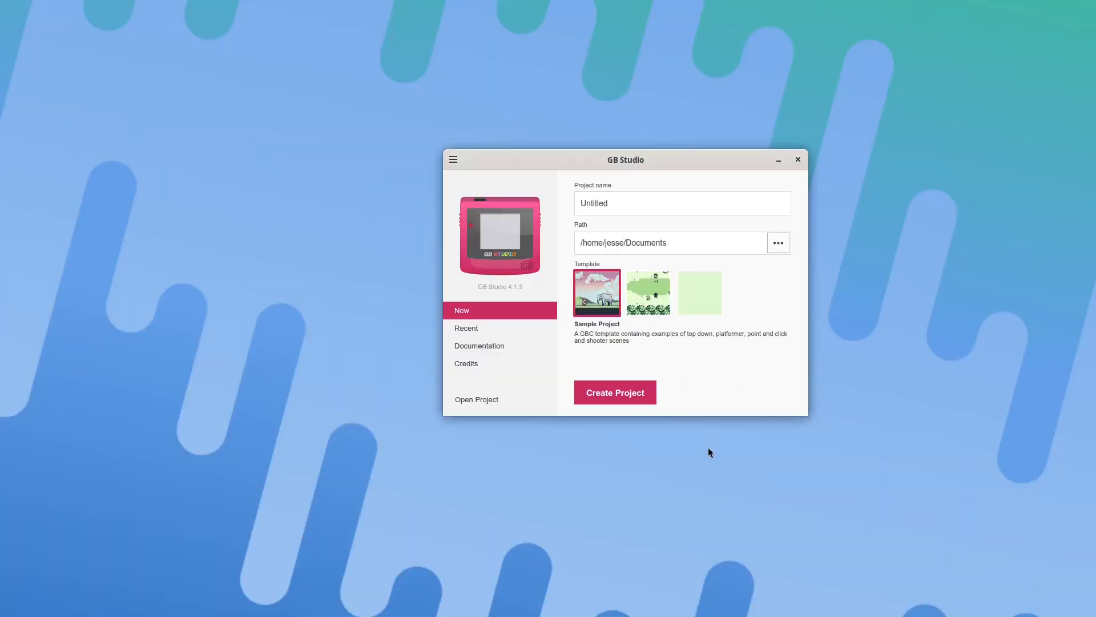
pyautogui.click(622, 399)
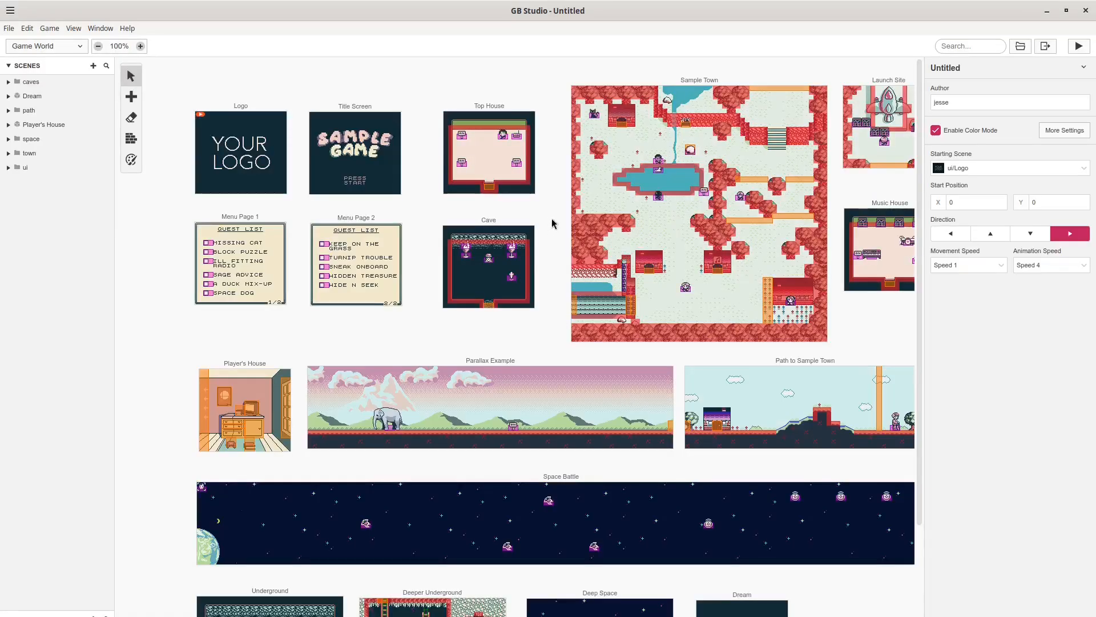
pyautogui.moveTo(543, 344); pyautogui.dragTo(544, 426, button='middle')
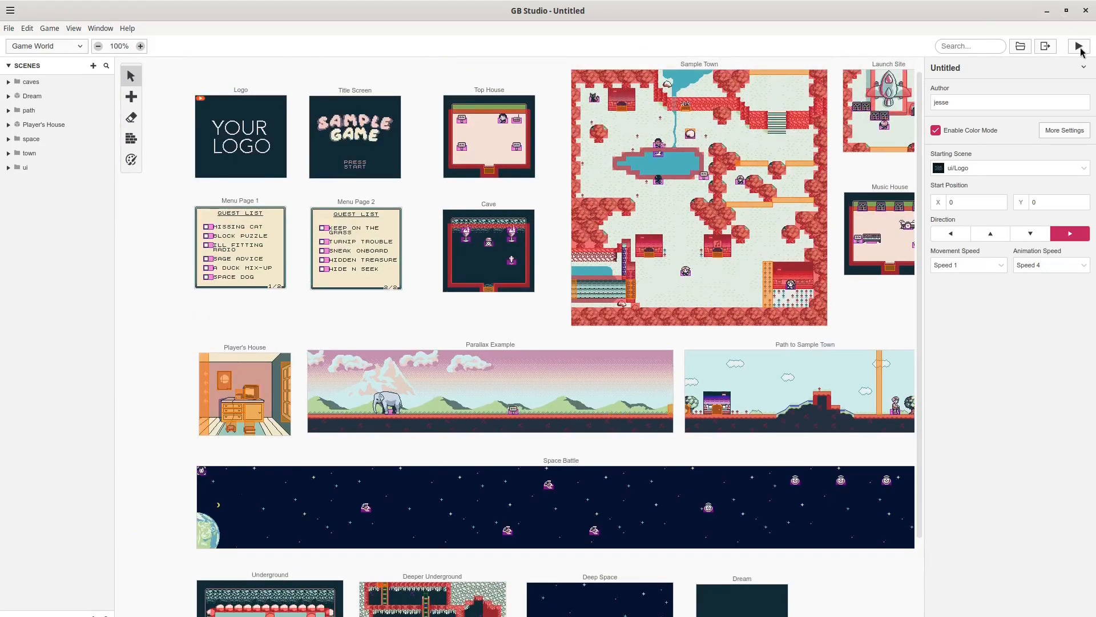
# Play-test the sample game, walking and jumping past the elephant toward the sign post.
pyautogui.click(1078, 46)
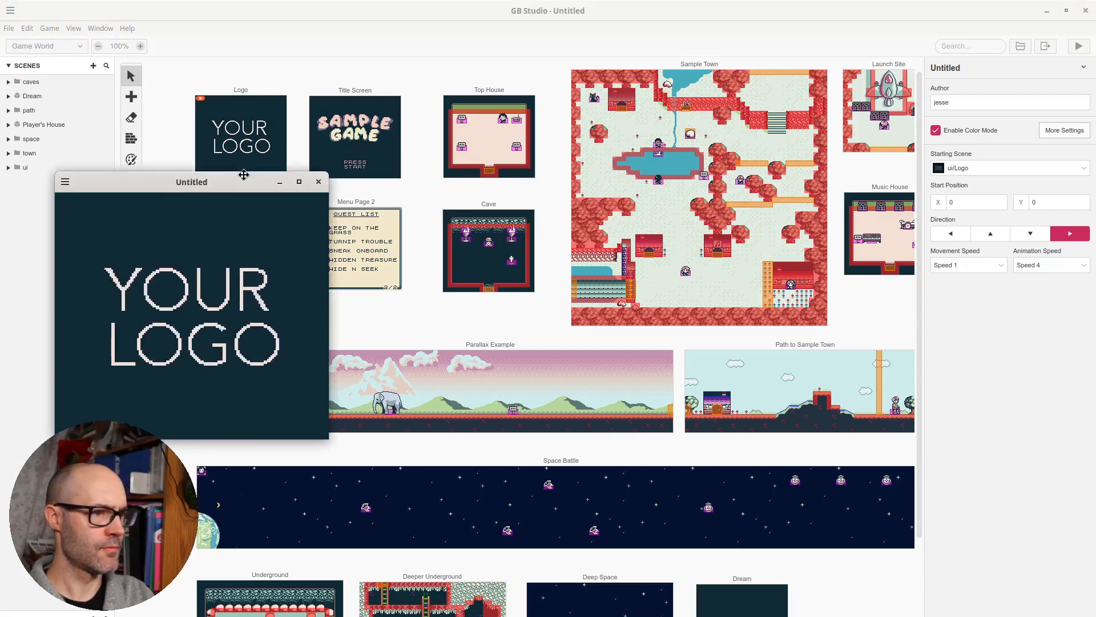
pyautogui.moveTo(238, 177); pyautogui.dragTo(591, 165)
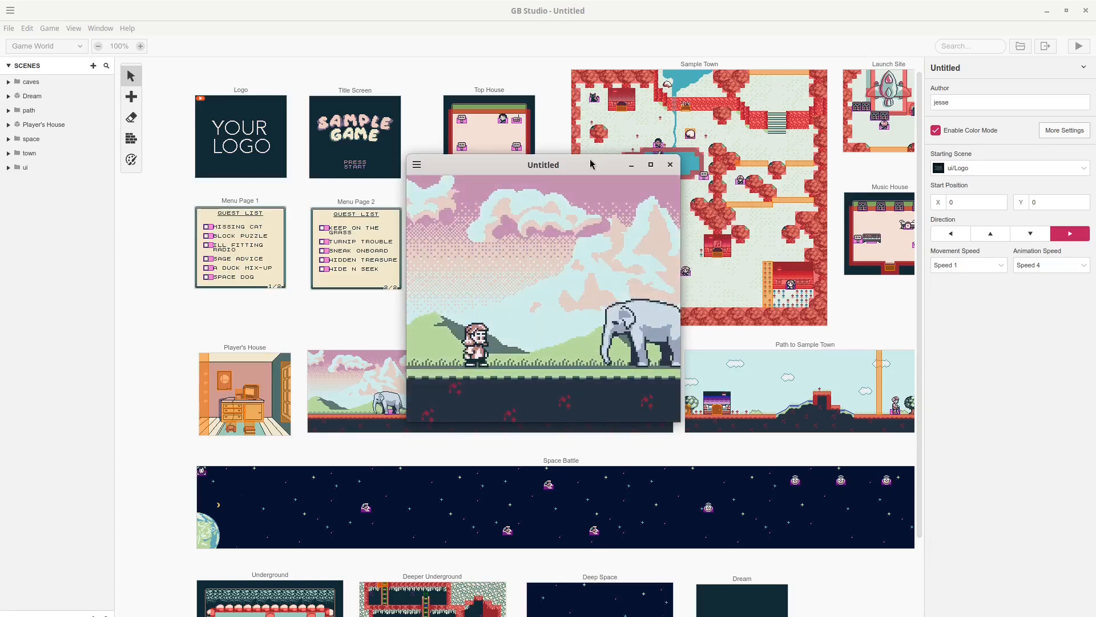
pyautogui.press('Right')
pyautogui.press('Left')
pyautogui.press('Right')
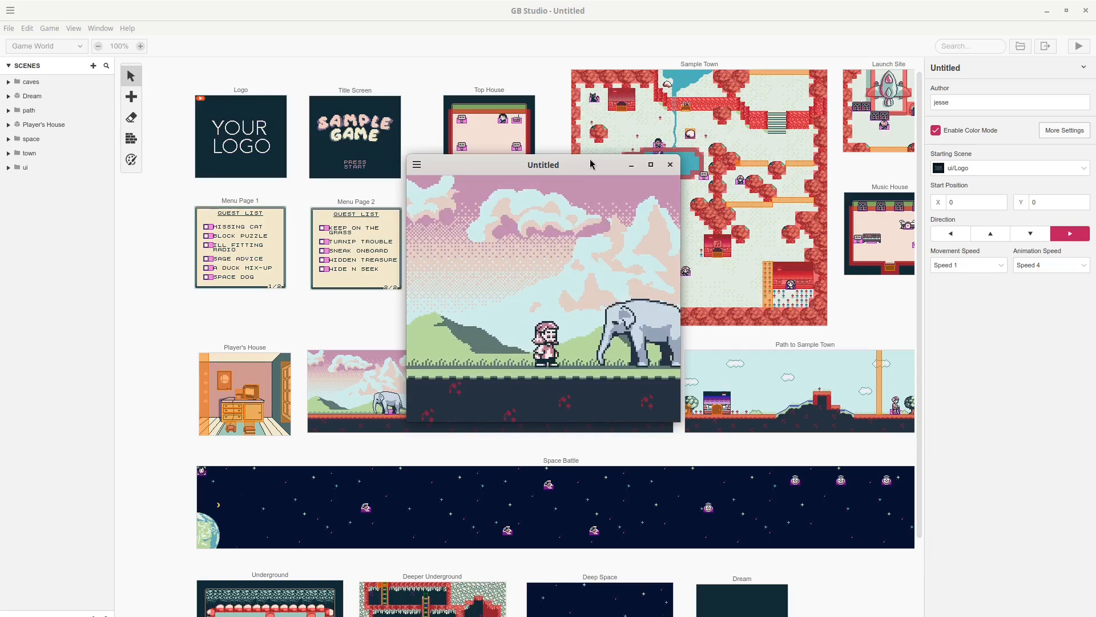
pyautogui.press('z')
pyautogui.press('Right')
pyautogui.press('Right')
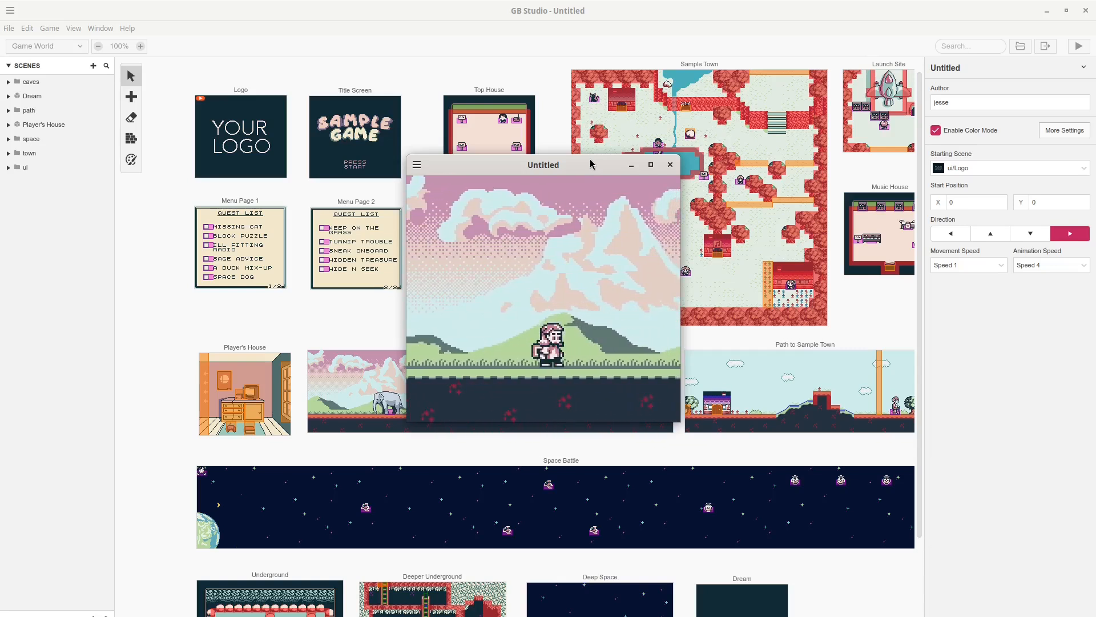
pyautogui.press('Left')
pyautogui.press('Right')
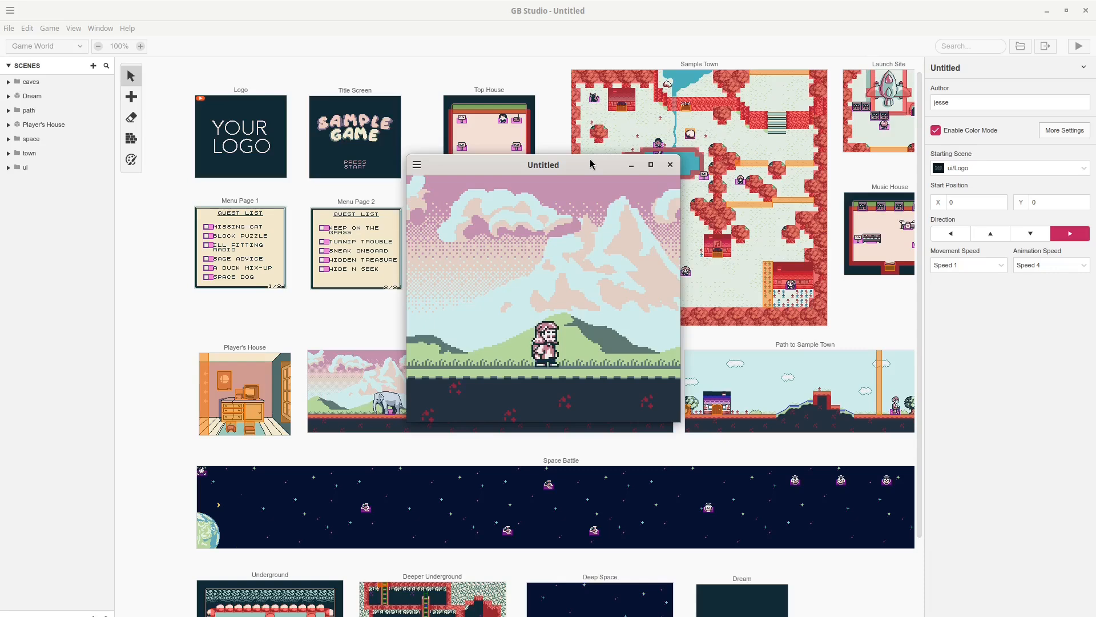
pyautogui.press('Right')
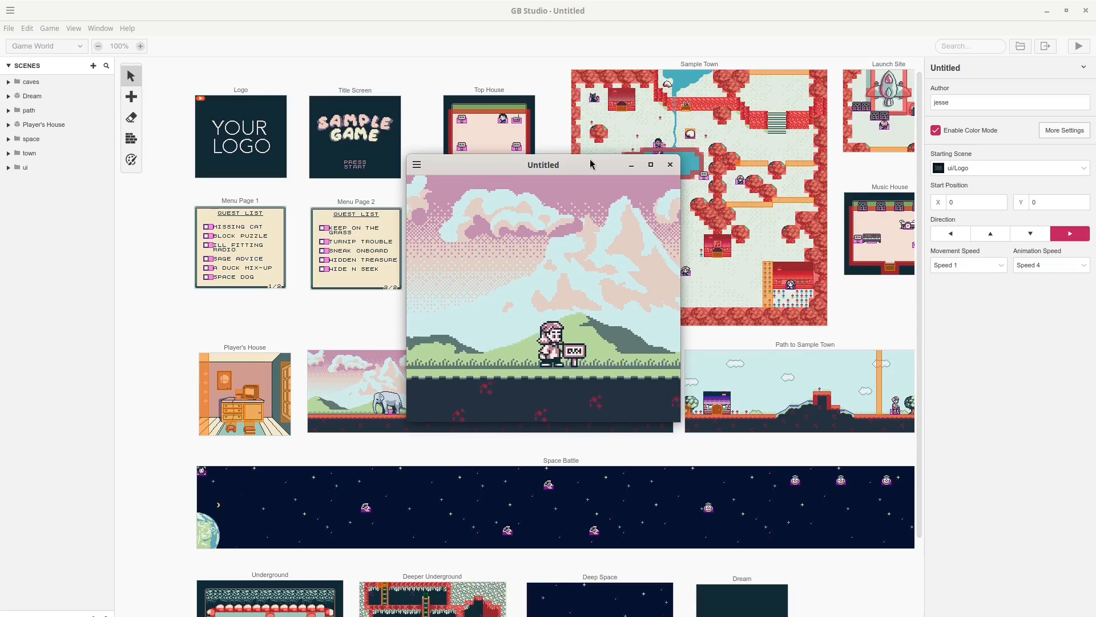
pyautogui.press('Right')
# Close the preview and export the sample as a ROM, locating game.gb in the rom folder.
pyautogui.click(672, 166)
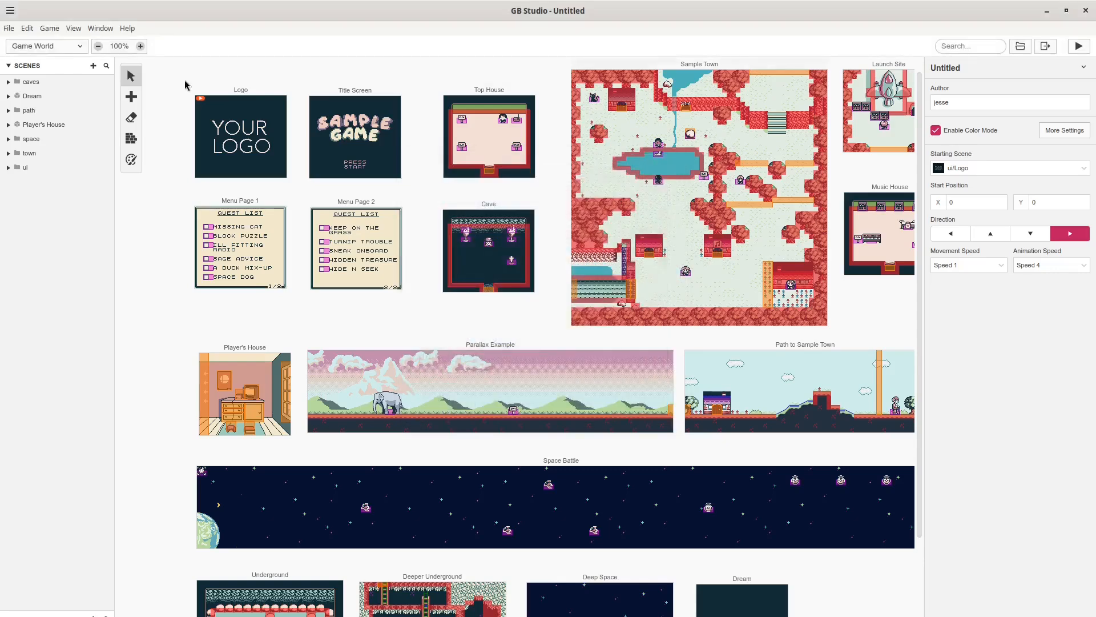
pyautogui.click(41, 31)
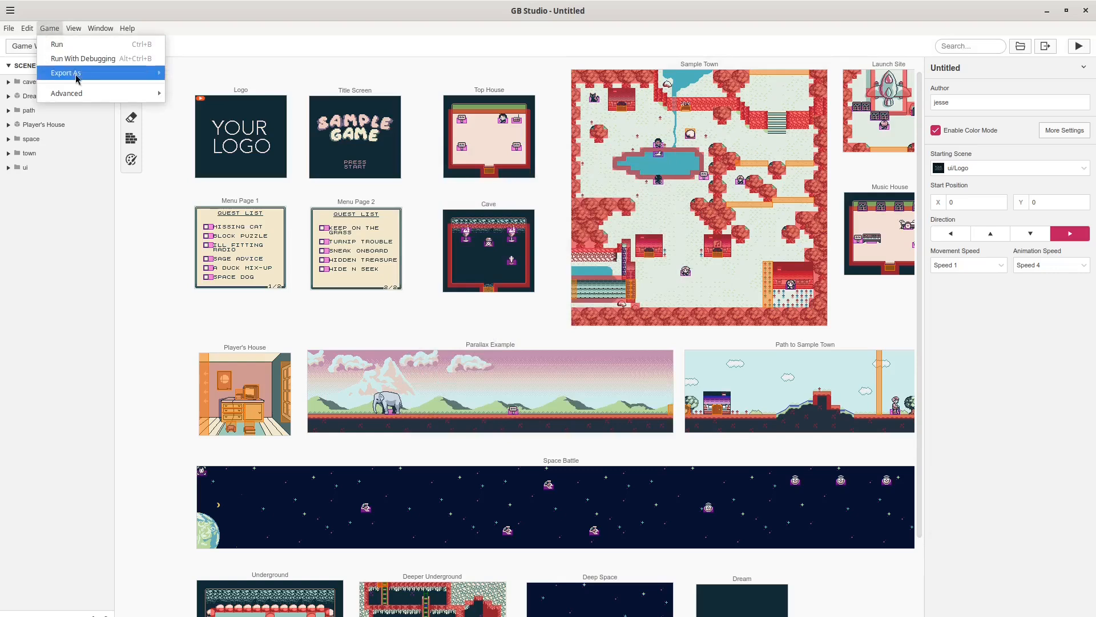
pyautogui.moveTo(94, 74)
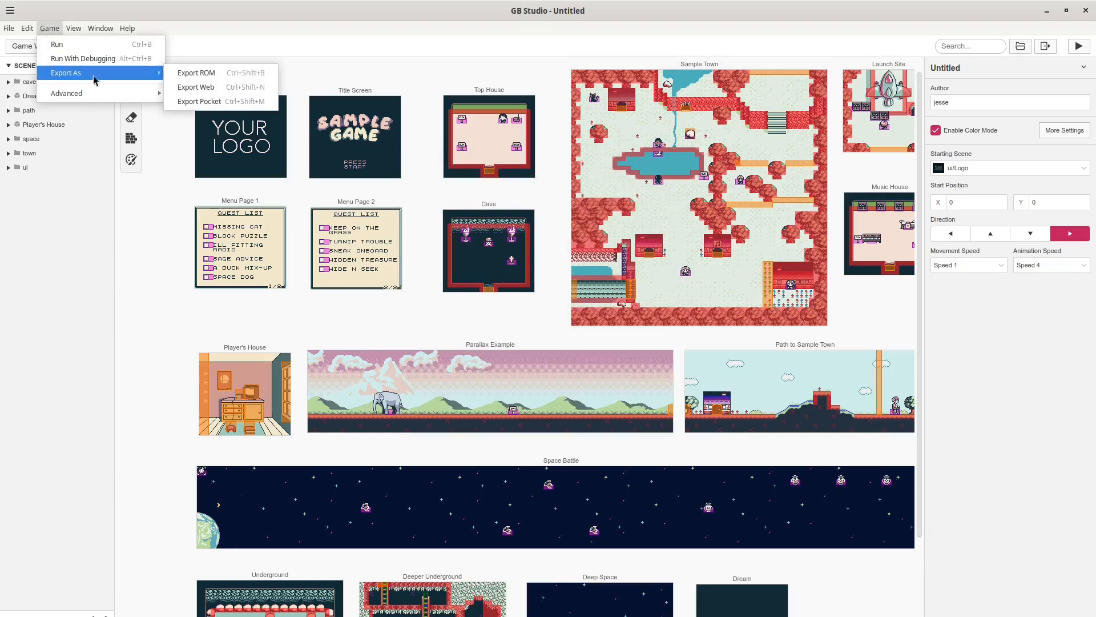
pyautogui.click(215, 76)
pyautogui.moveTo(304, 33); pyautogui.dragTo(583, 146)
pyautogui.click(472, 230)
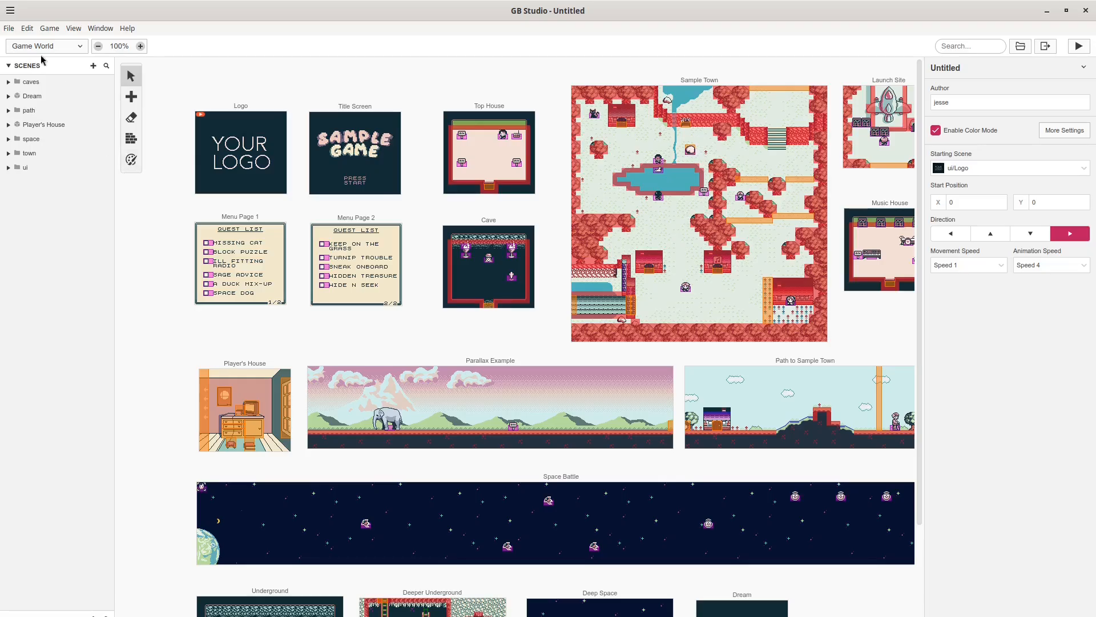
pyautogui.click(8, 28)
# Create a new Blank Project template project named 'courtyard'.
pyautogui.click(18, 49)
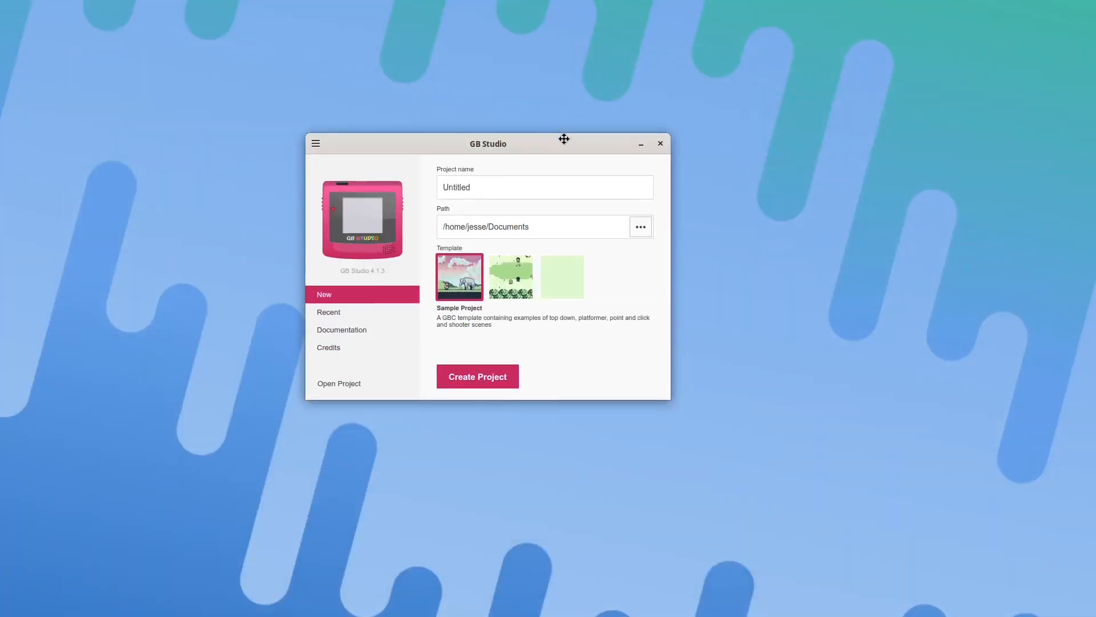
pyautogui.click(565, 285)
pyautogui.click(525, 181)
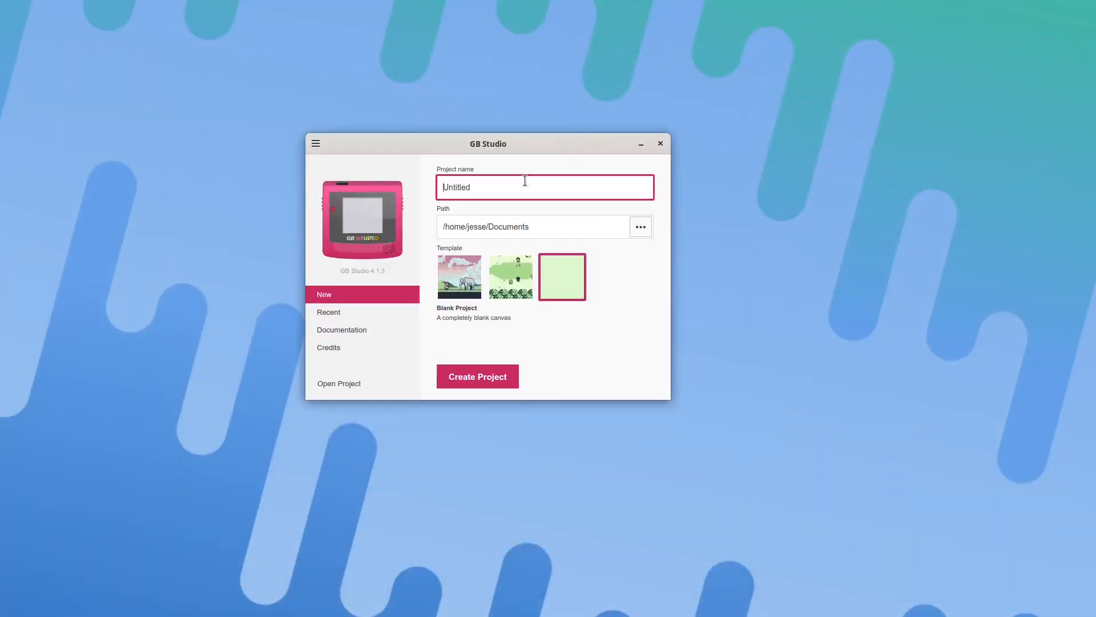
pyautogui.hotkey('ctrl', 'a')
pyautogui.press('BackSpace')
pyautogui.write('courtyard')
pyautogui.click(472, 376)
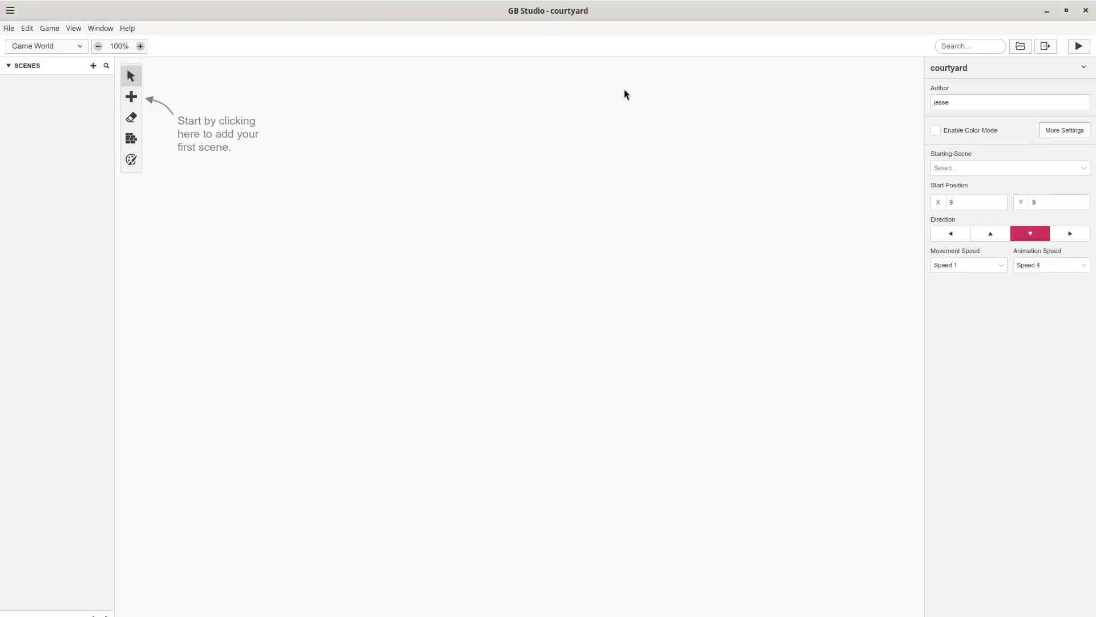
# Add a new scene, Scene 1, to the empty Game World.
pyautogui.click(133, 96)
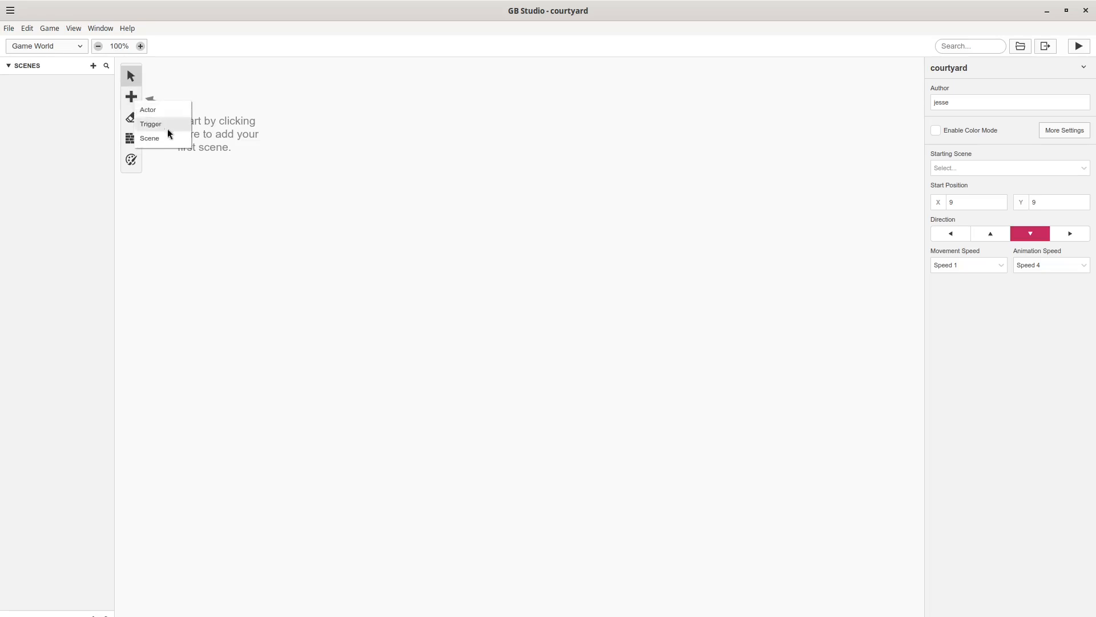
pyautogui.click(302, 122)
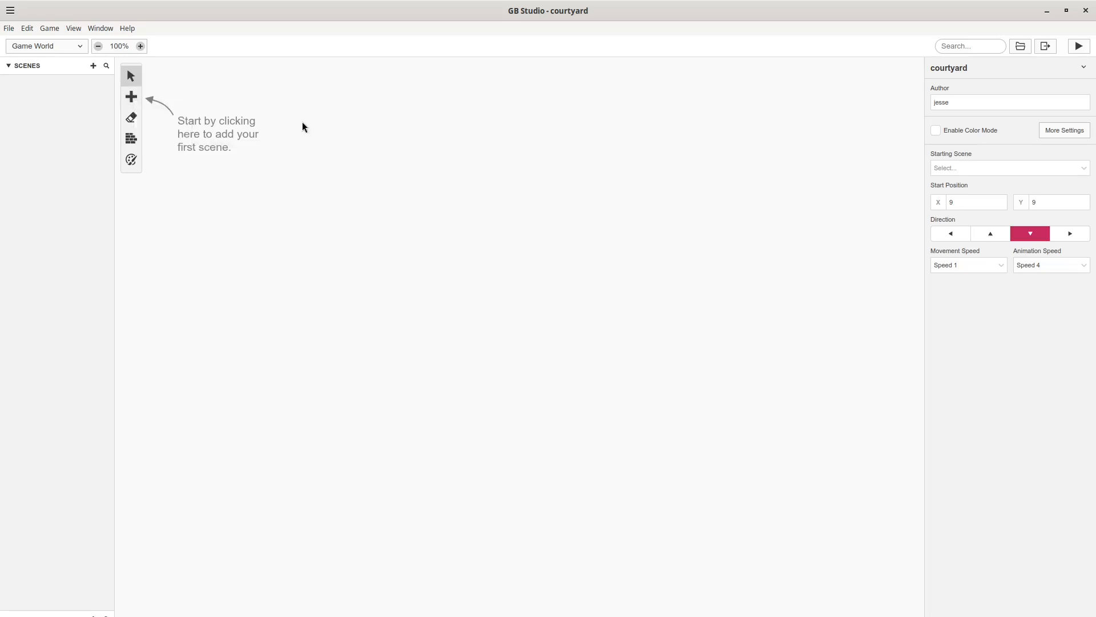
pyautogui.click(140, 101)
pyautogui.click(150, 138)
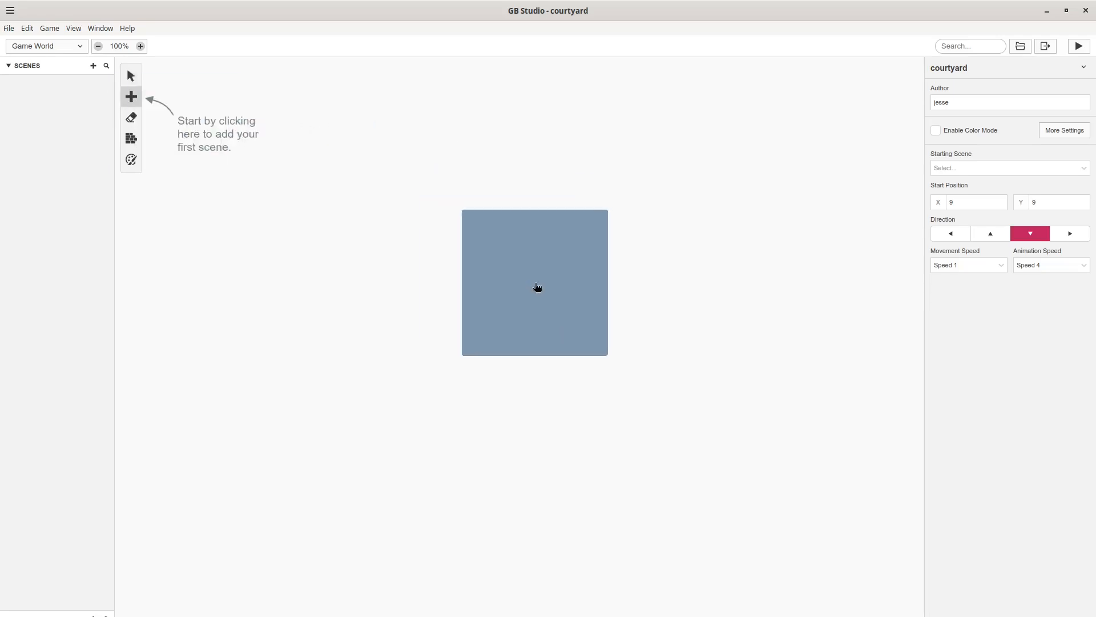
pyautogui.click(536, 284)
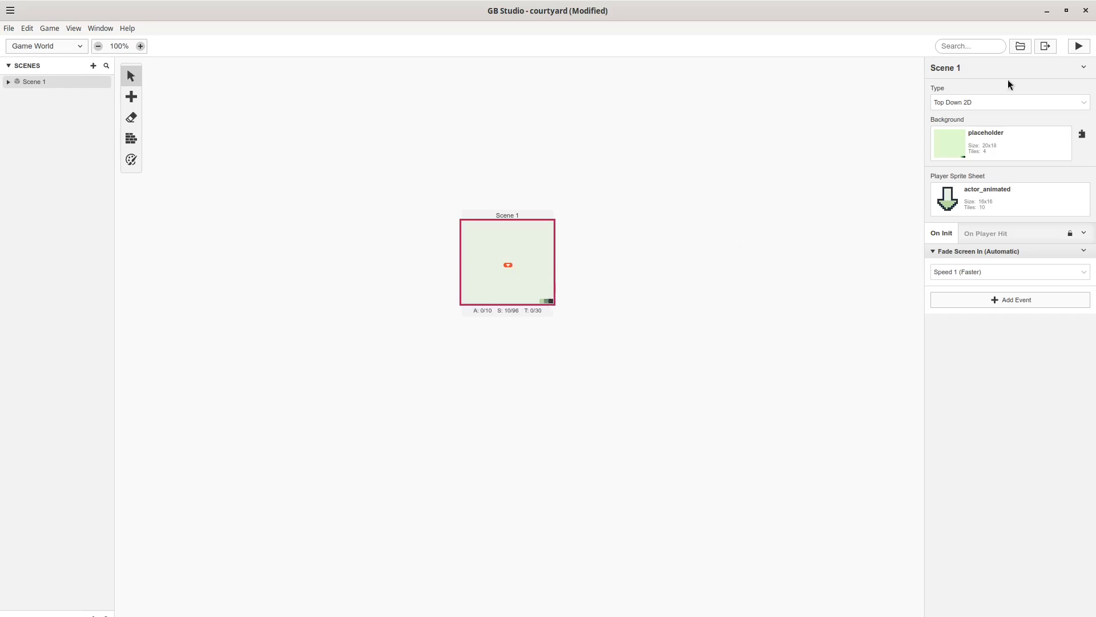
# Test-run the game, walking the player around the blank scene, then close it.
pyautogui.click(1074, 48)
pyautogui.moveTo(7, 263); pyautogui.dragTo(412, 148)
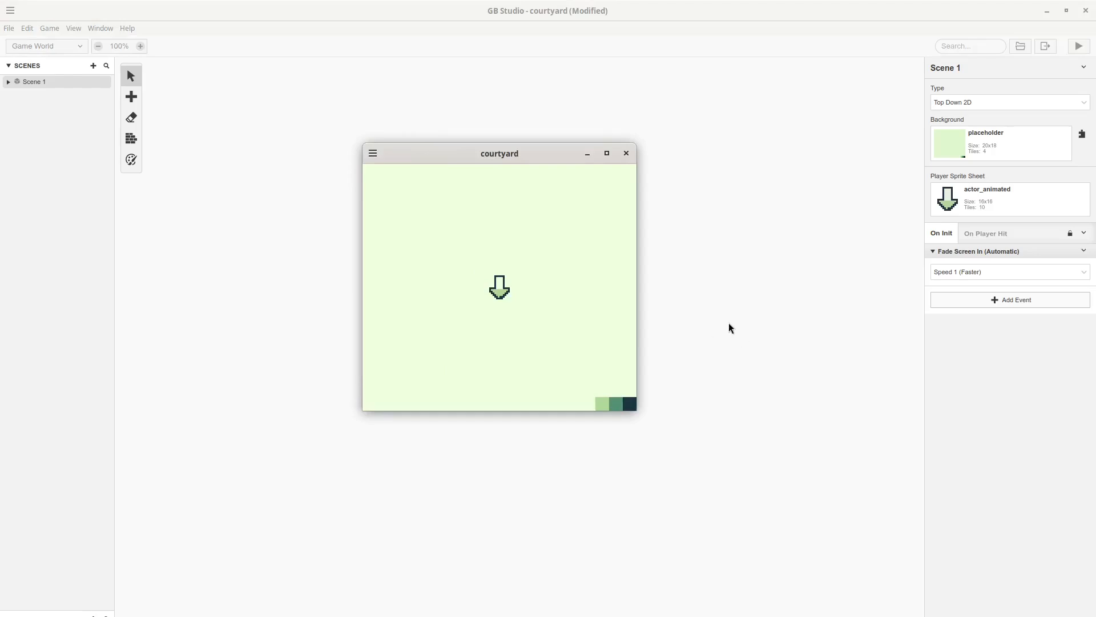
pyautogui.press('Down')
pyautogui.press('Up')
pyautogui.press('Left')
pyautogui.press('Right')
pyautogui.press('Down')
pyautogui.press('Right')
pyautogui.press('Up')
pyautogui.press('Left')
pyautogui.press('Down')
pyautogui.press('Right')
pyautogui.press('Up')
pyautogui.press('Left')
pyautogui.press('Down')
pyautogui.click(628, 160)
pyautogui.click(354, 422)
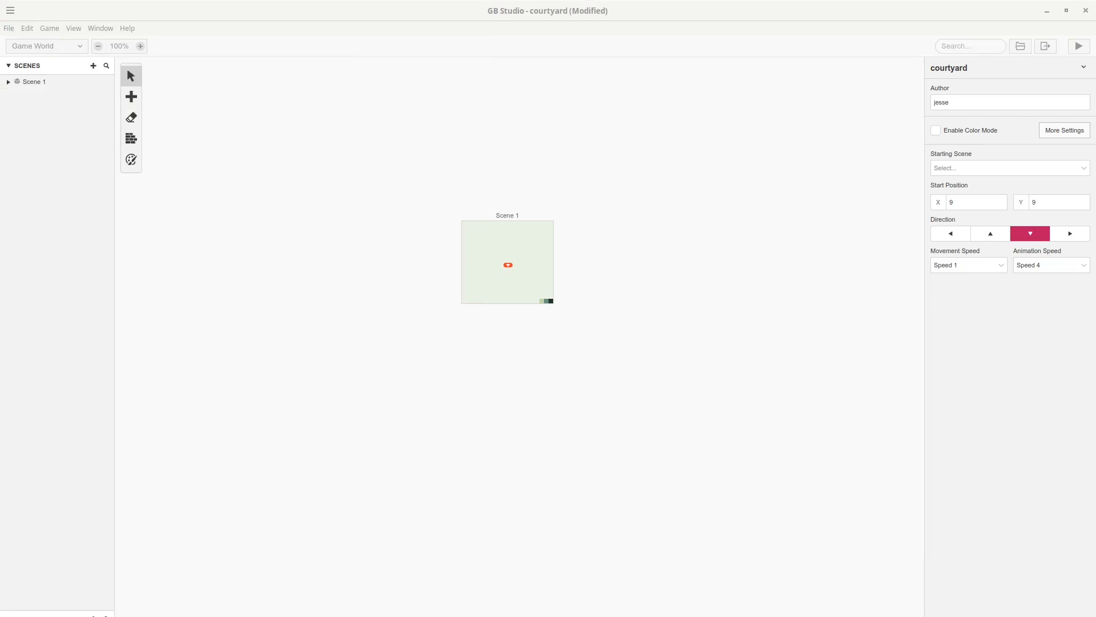
# Copy download (16).png into the courtyard project's assets/backgrounds folder and preview the image.
pyautogui.moveTo(470, 137); pyautogui.dragTo(501, 154)
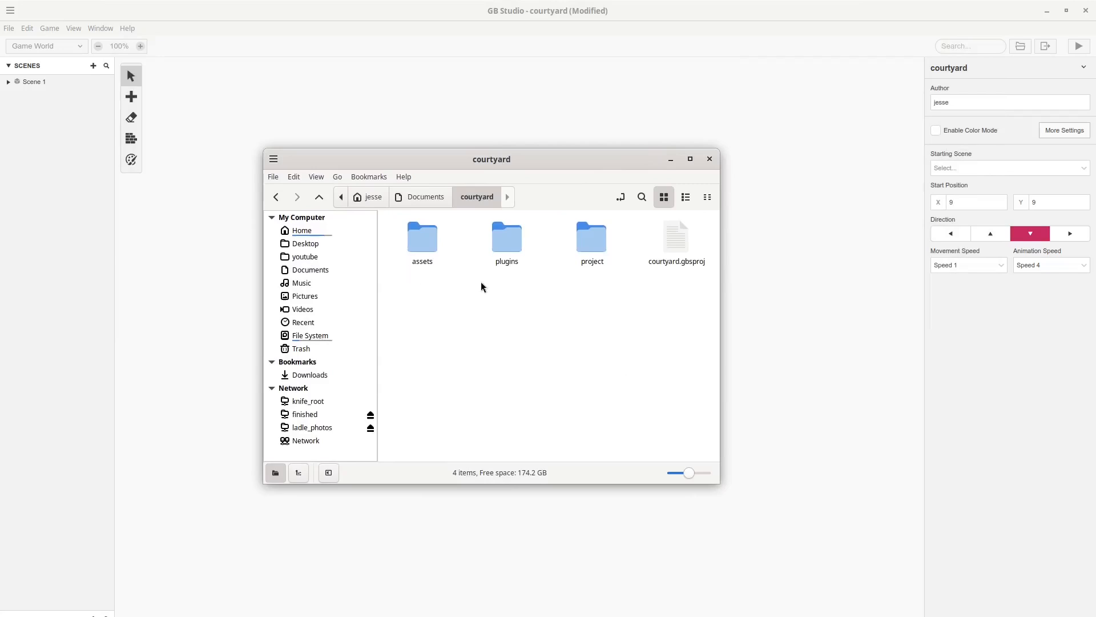
pyautogui.doubleClick(424, 248)
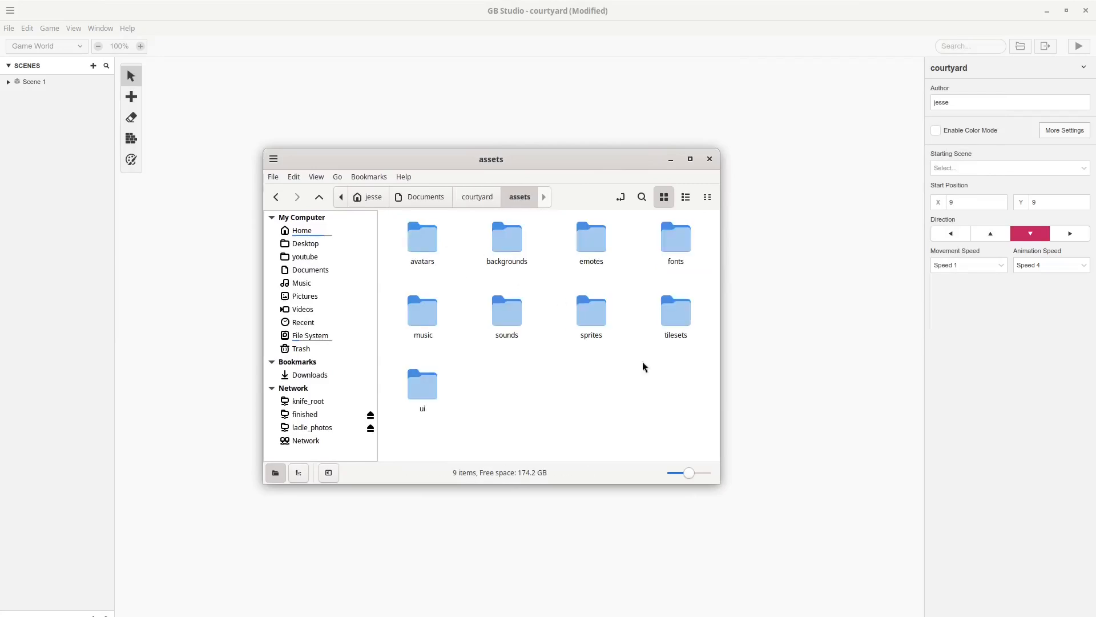
pyautogui.doubleClick(507, 237)
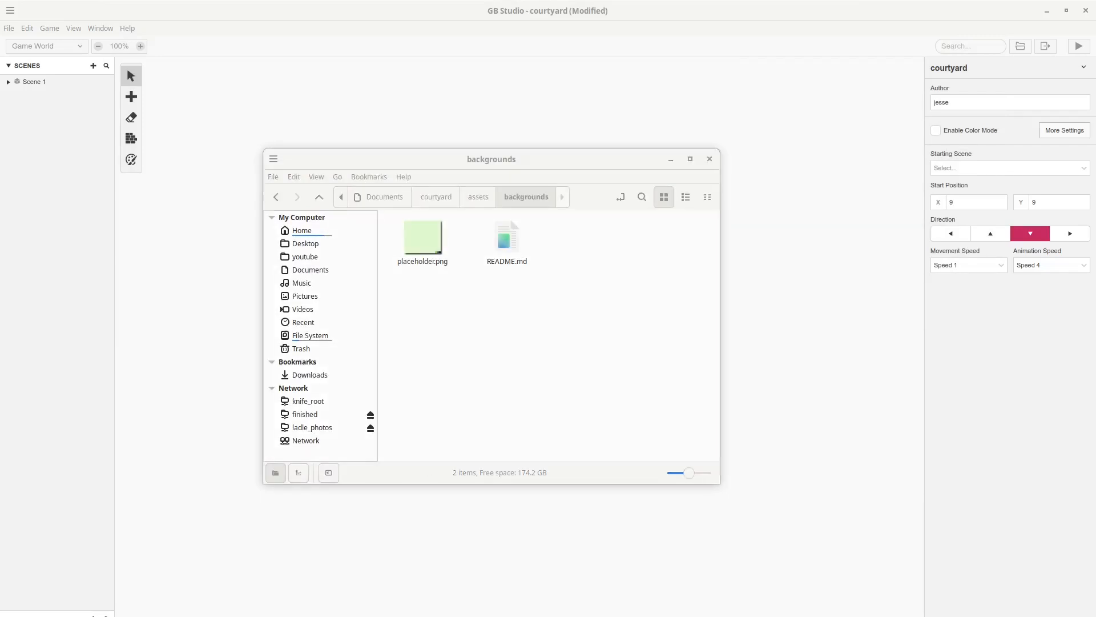
pyautogui.moveTo(0, 411); pyautogui.dragTo(585, 255)
pyautogui.click(478, 314)
pyautogui.doubleClick(422, 251)
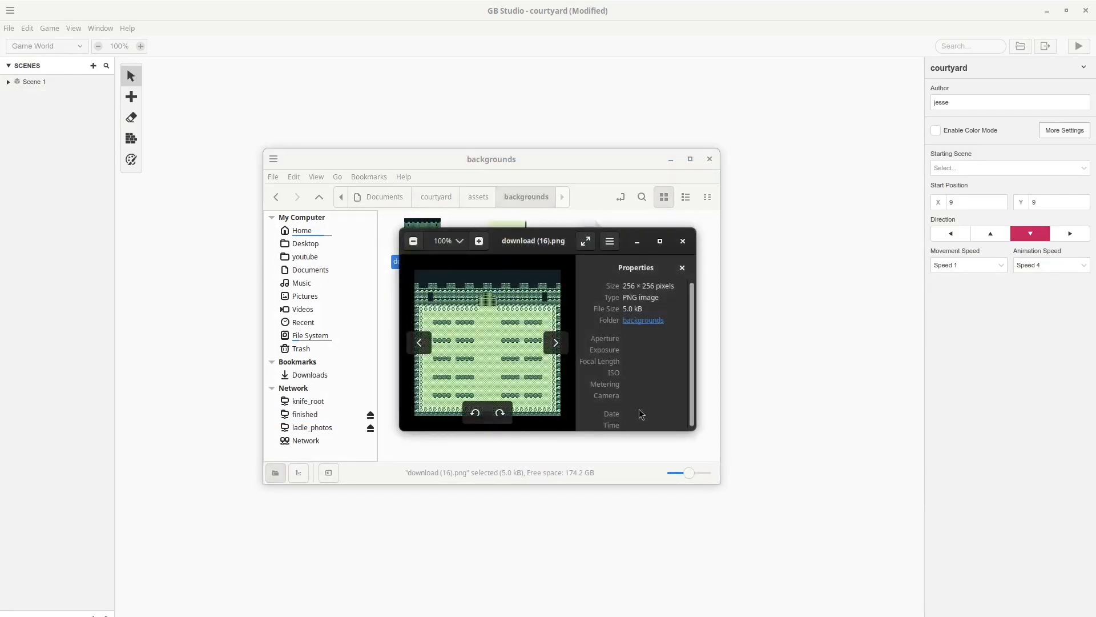
pyautogui.click(683, 240)
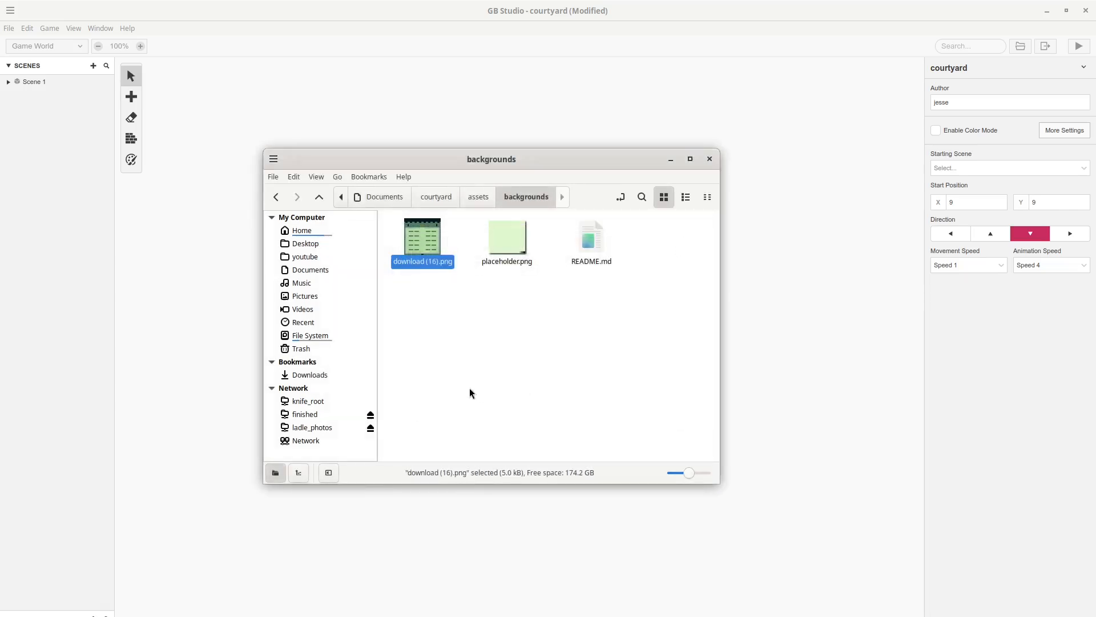
pyautogui.click(514, 358)
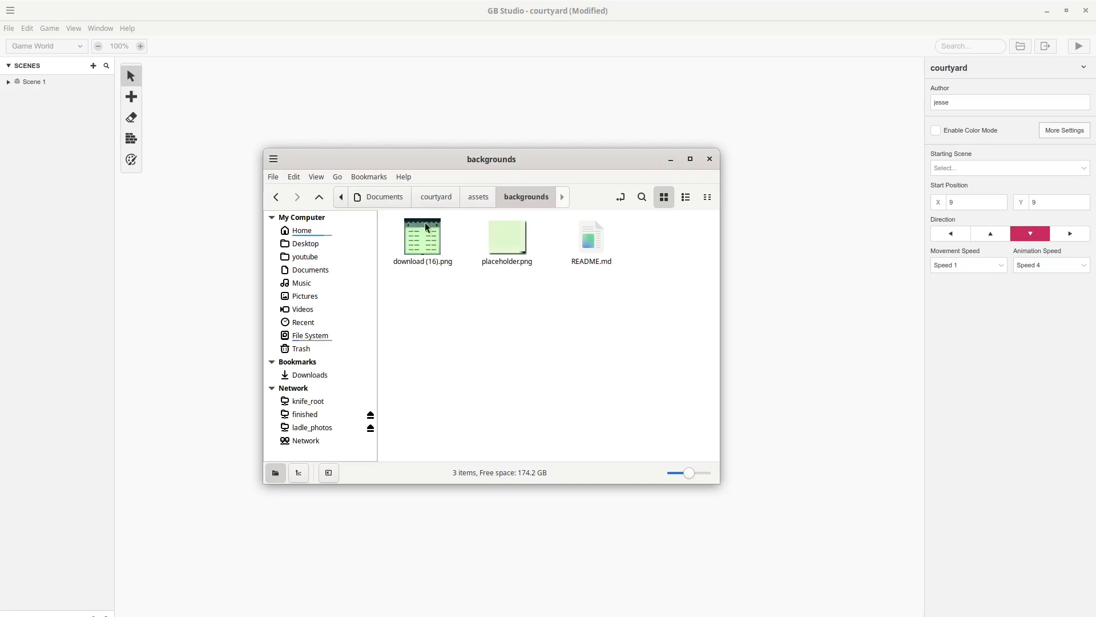
# Reload the project assets so the new courtyard image is picked up.
pyautogui.click(388, 6)
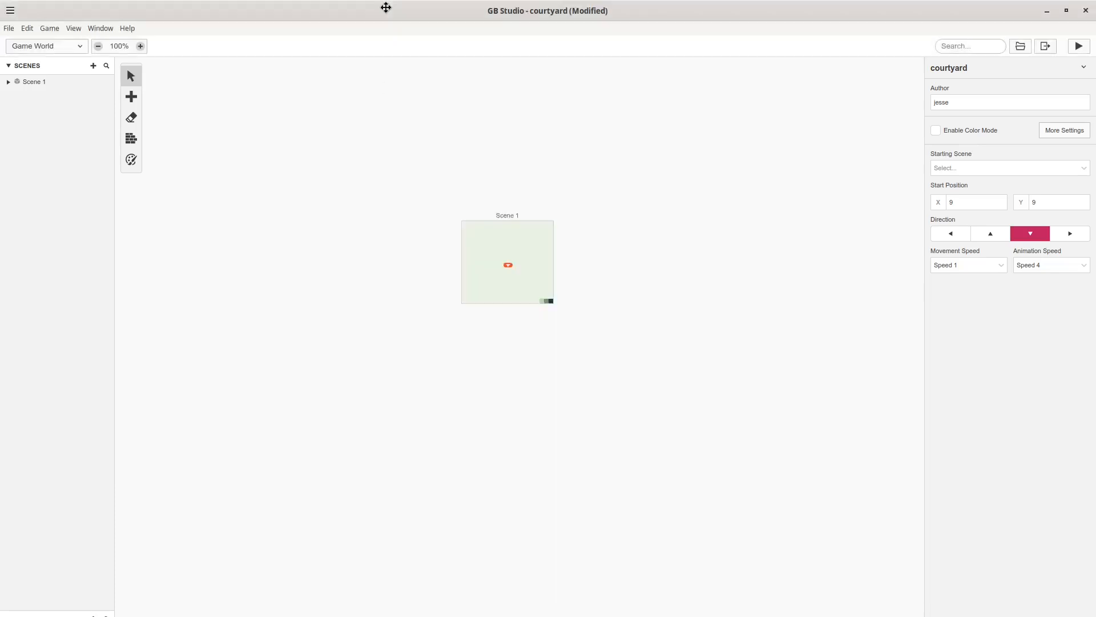
pyautogui.click(9, 28)
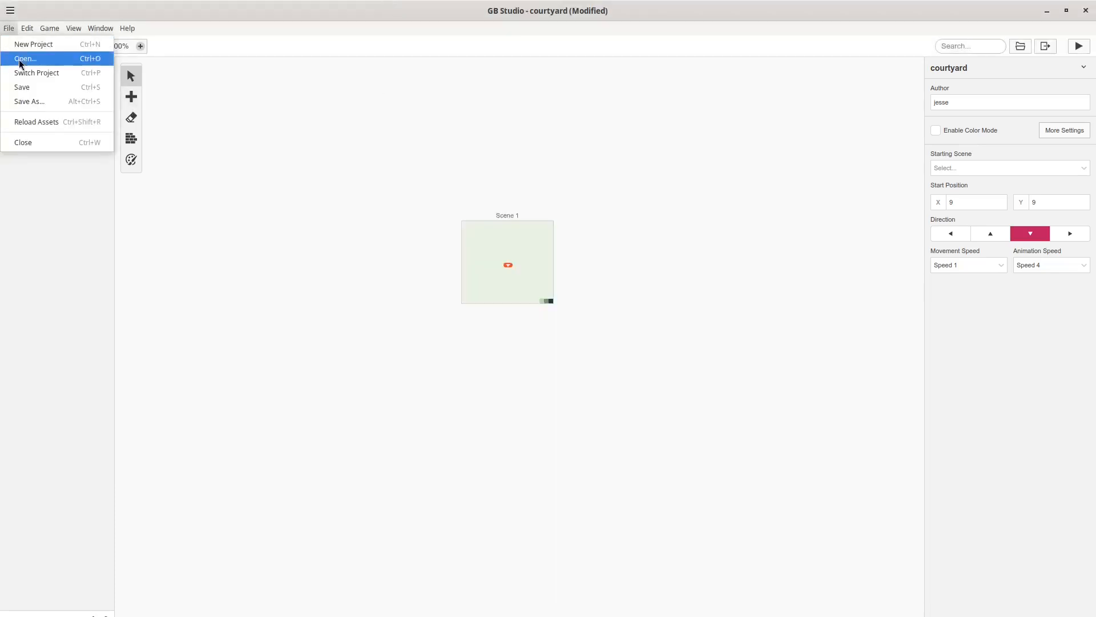
pyautogui.click(47, 124)
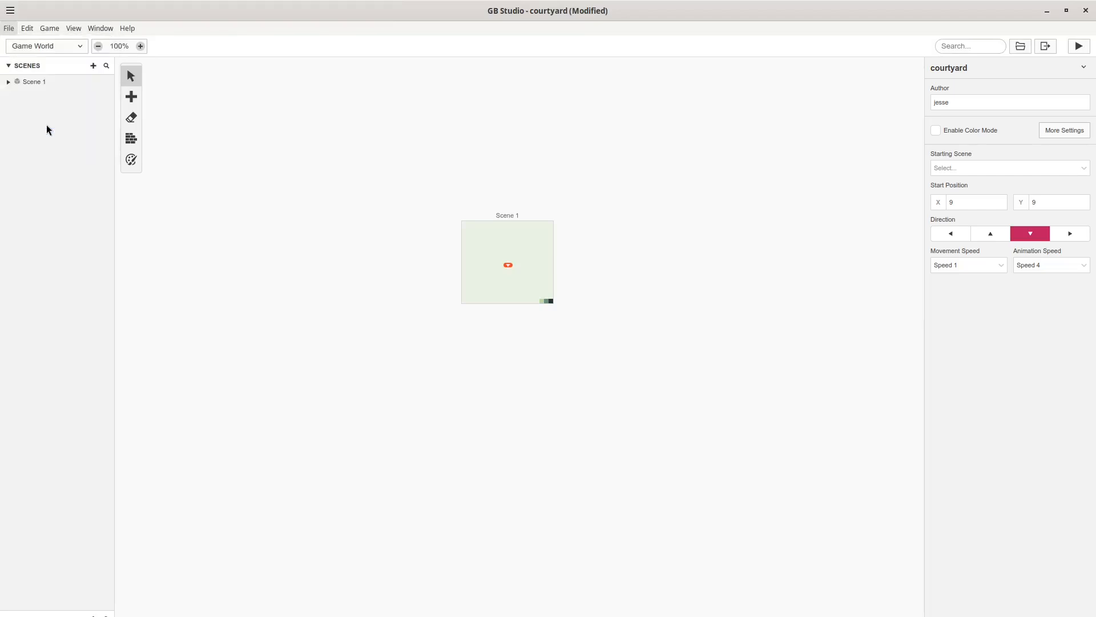
# Set Scene 1's background to download (16) and move the scene up-left.
pyautogui.click(483, 284)
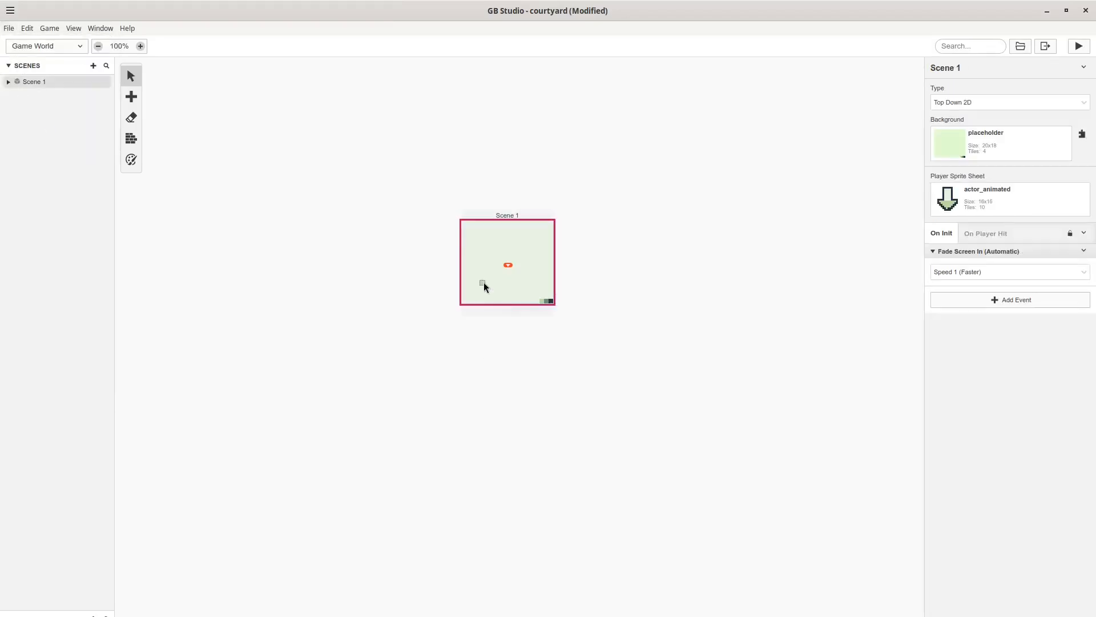
pyautogui.click(1023, 135)
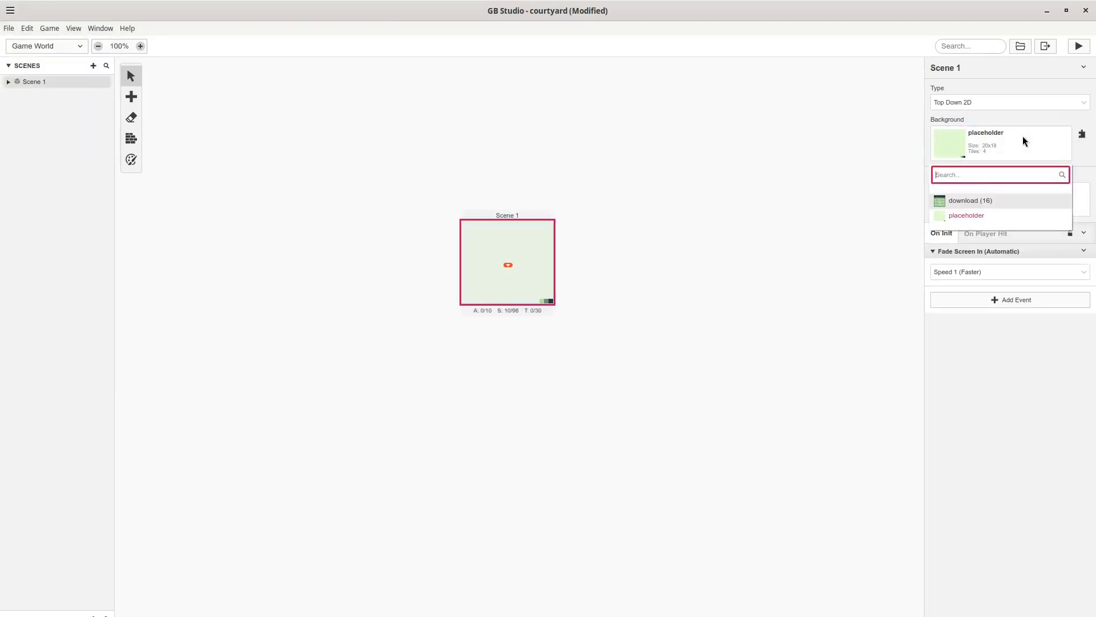
pyautogui.click(971, 200)
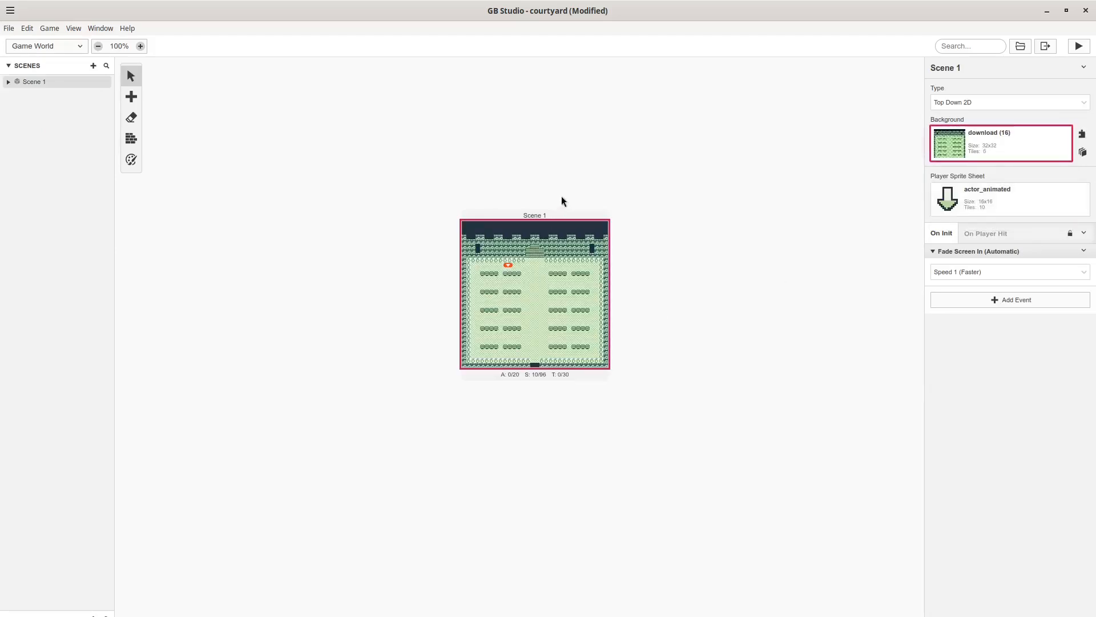
pyautogui.moveTo(558, 215); pyautogui.dragTo(517, 182)
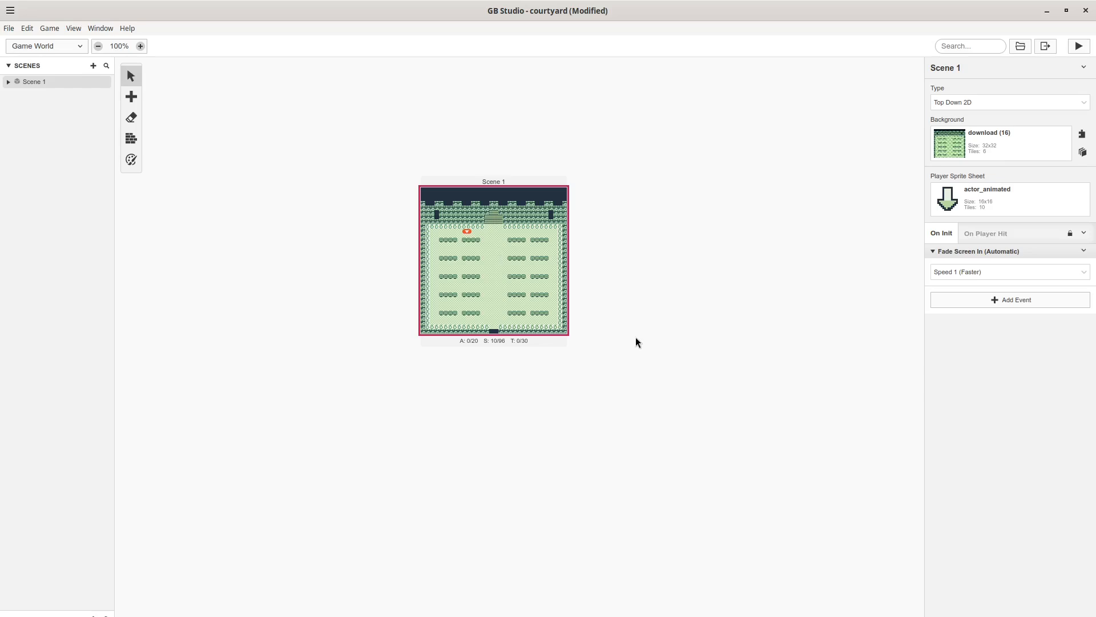
# Play-test the garden courtyard walking to its walls, then zoom in and pick the Collisions tool.
pyautogui.click(1079, 47)
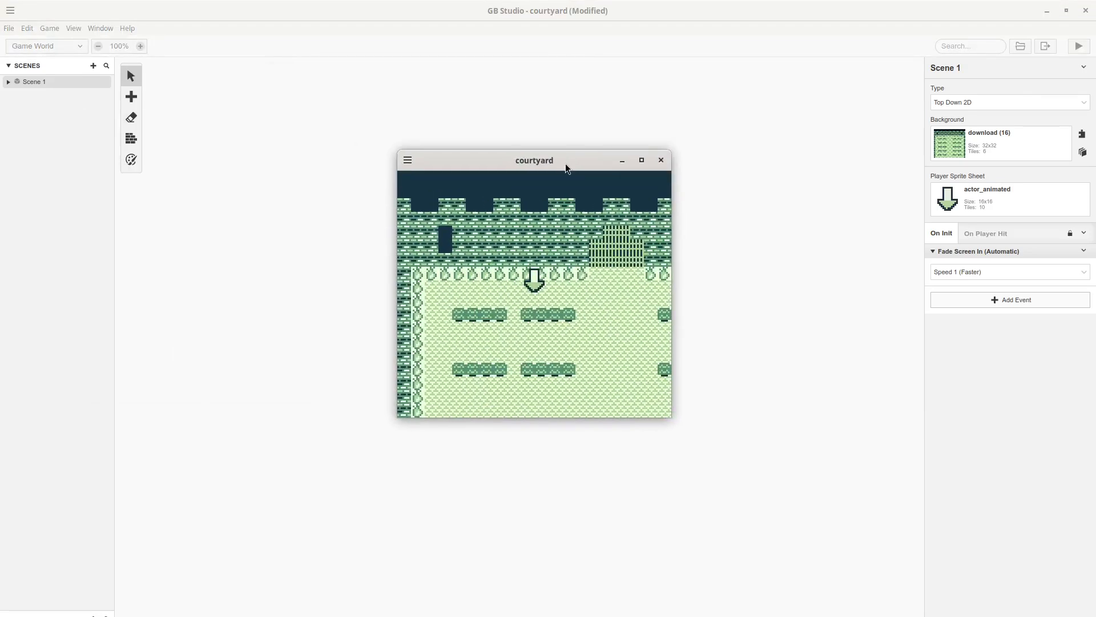
pyautogui.press('Down')
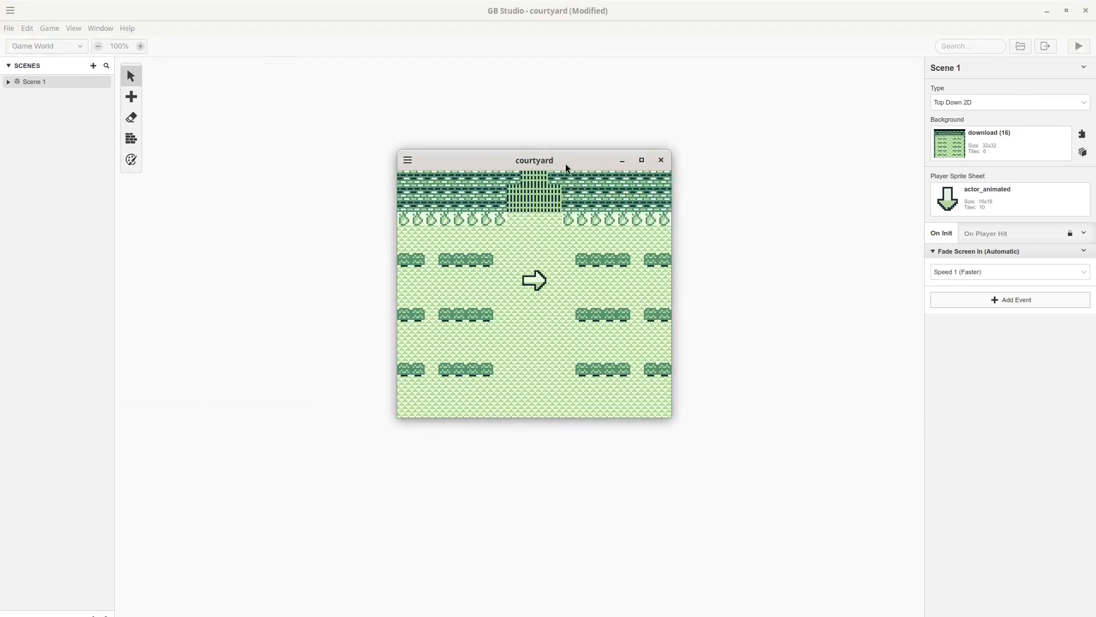
pyautogui.press('Down')
pyautogui.press('Left')
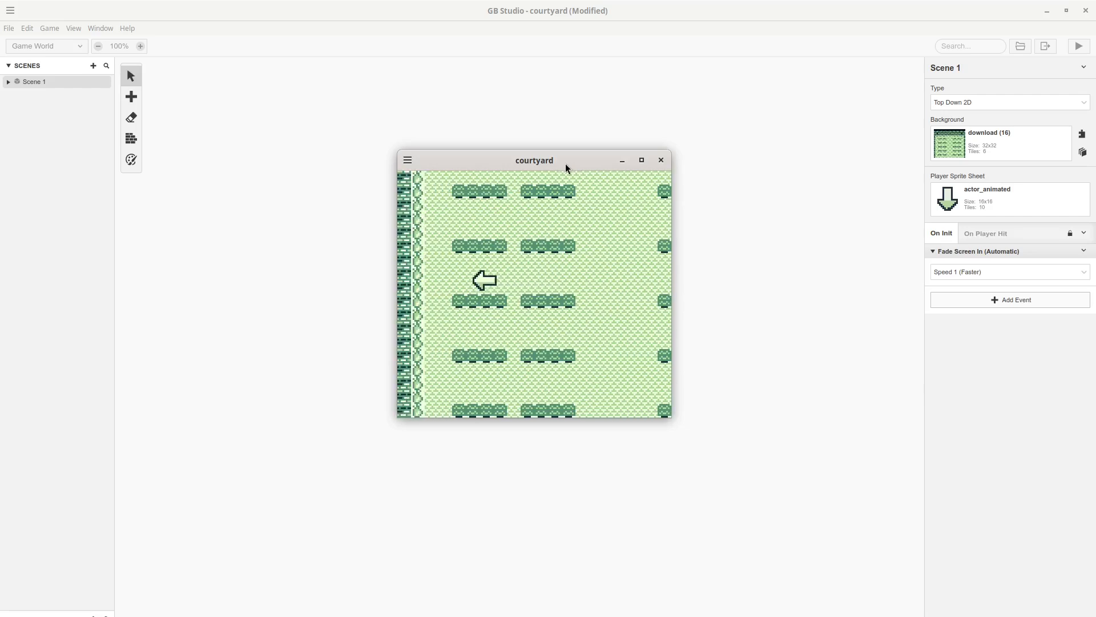
pyautogui.press('Right')
pyautogui.press('Left')
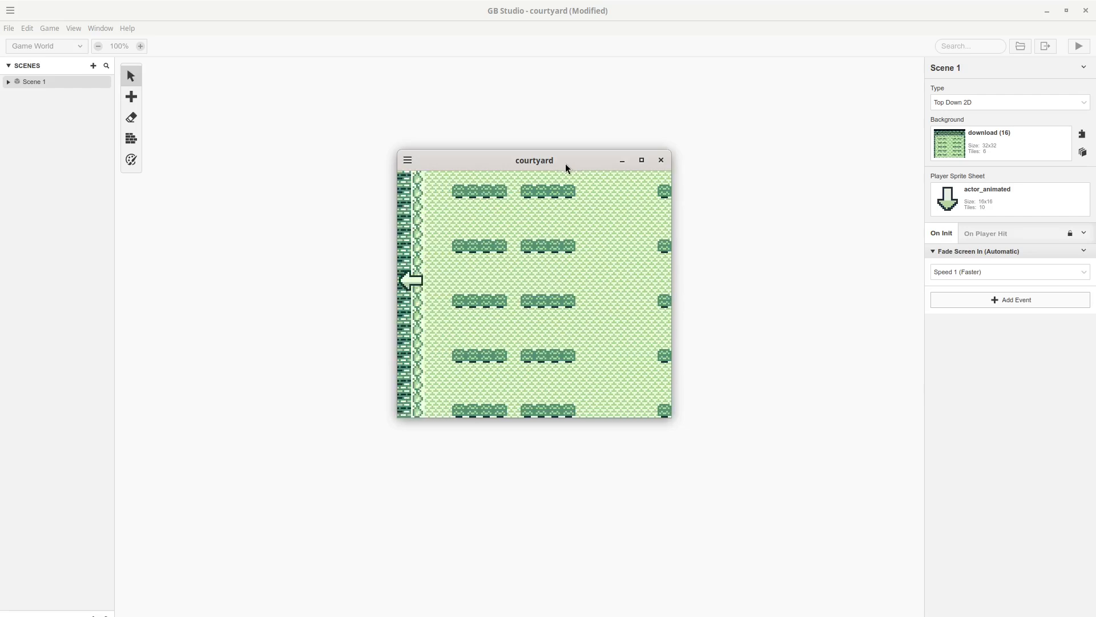
pyautogui.press('Up')
pyautogui.press('Right')
pyautogui.press('Up')
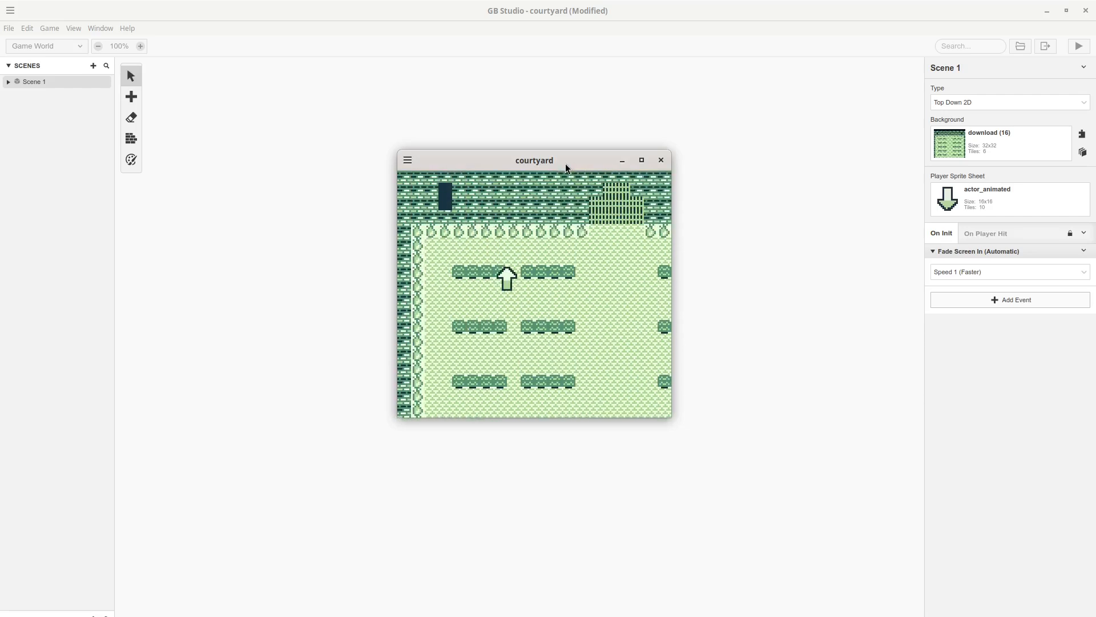
pyautogui.press('Right')
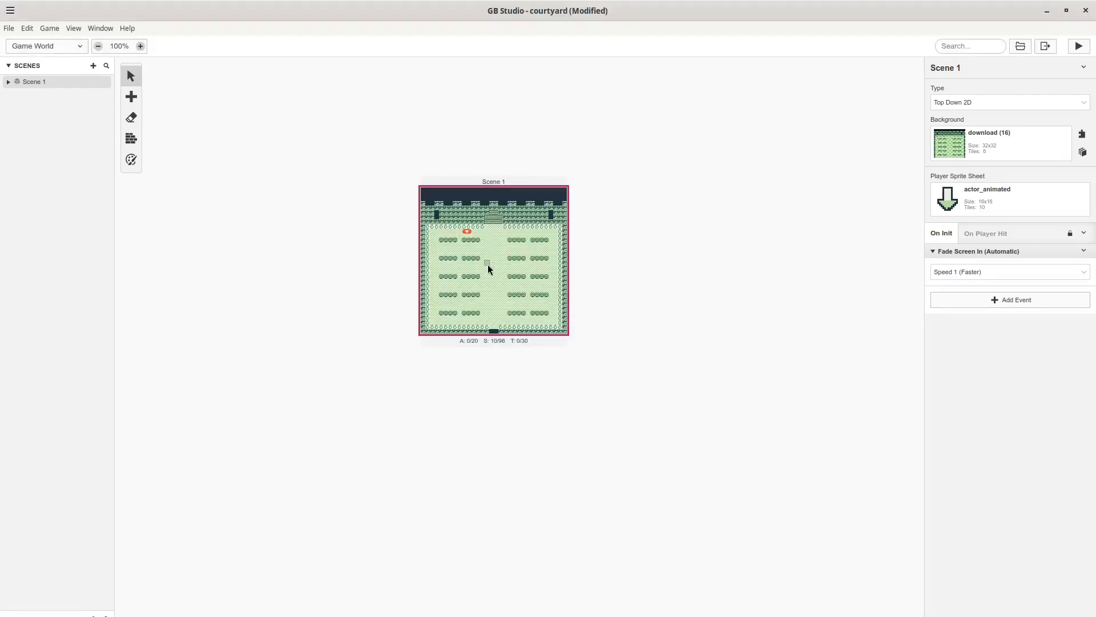
pyautogui.keyDown('ctrl'); pyautogui.scroll(5, 487, 265); pyautogui.keyUp('ctrl')
pyautogui.click(131, 139)
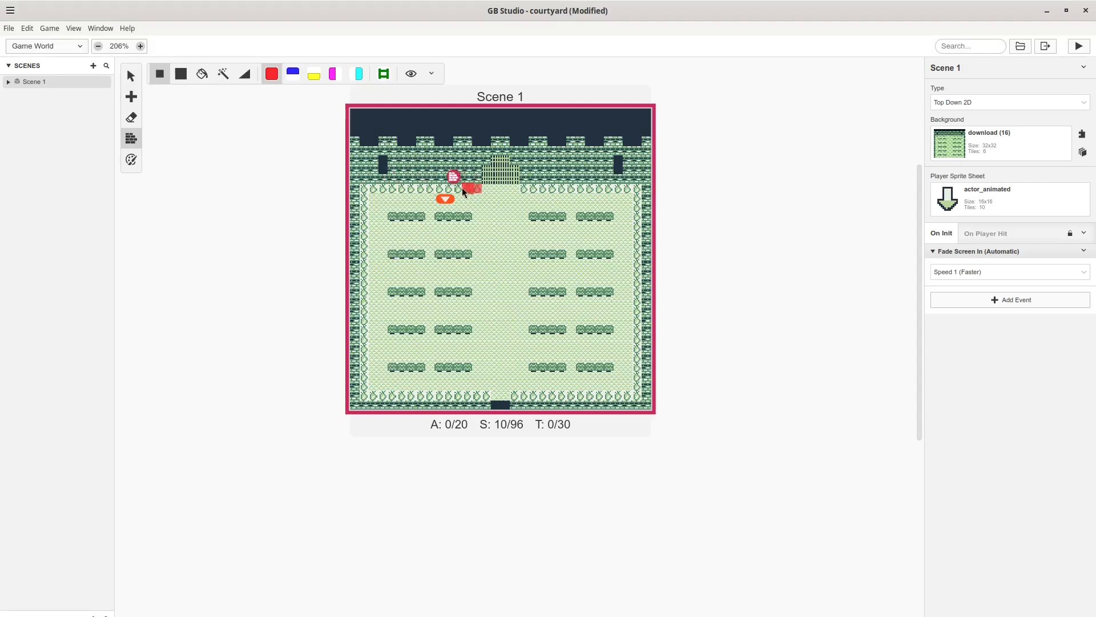
# Paint solid collision along the walls, the gate and the left-side hedge rows.
pyautogui.click(361, 198)
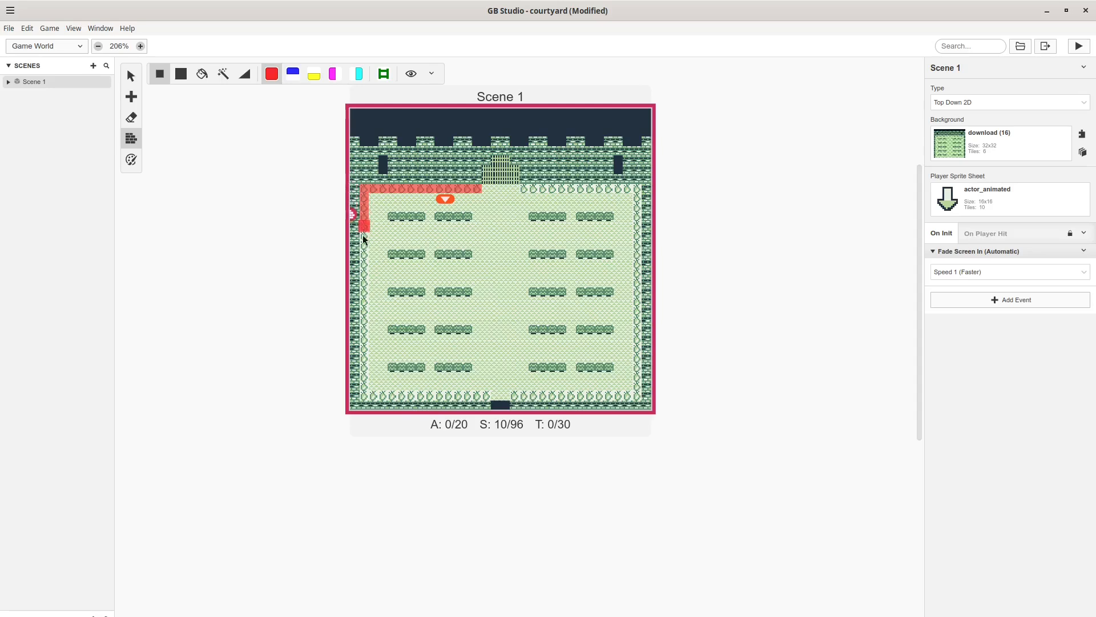
pyautogui.moveTo(363, 239)
pyautogui.mouseDown()
pyautogui.moveTo(366, 397)
pyautogui.moveTo(594, 394)
pyautogui.moveTo(638, 231)
pyautogui.moveTo(638, 389)
pyautogui.mouseUp()
pyautogui.moveTo(515, 179); pyautogui.dragTo(487, 179)
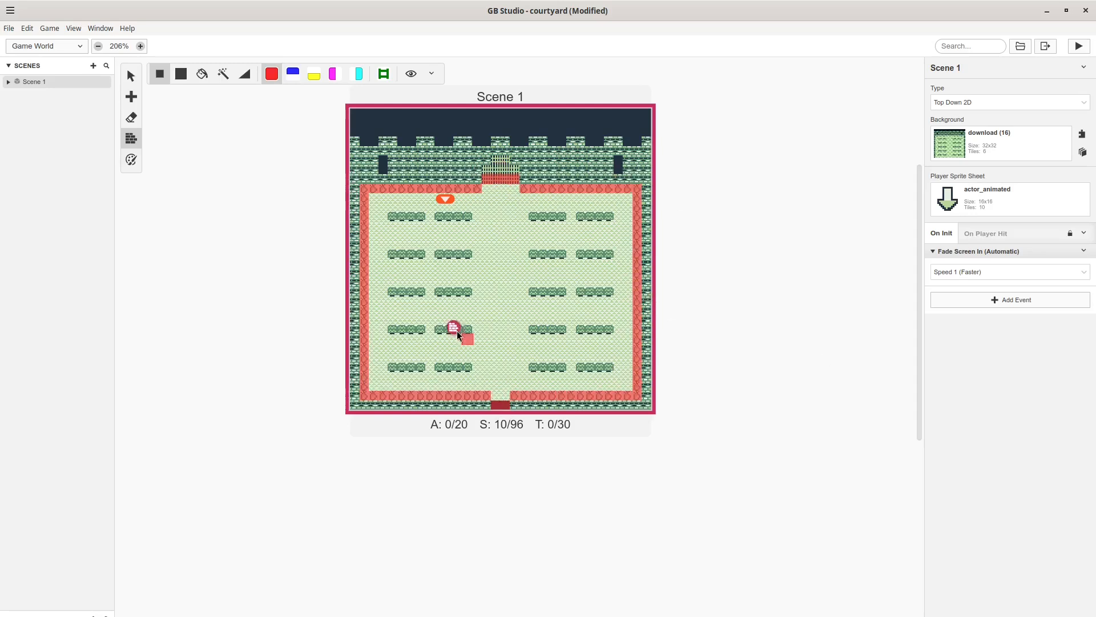
pyautogui.moveTo(393, 217); pyautogui.dragTo(468, 217)
pyautogui.moveTo(439, 253); pyautogui.dragTo(468, 254)
pyautogui.moveTo(392, 254); pyautogui.dragTo(421, 254)
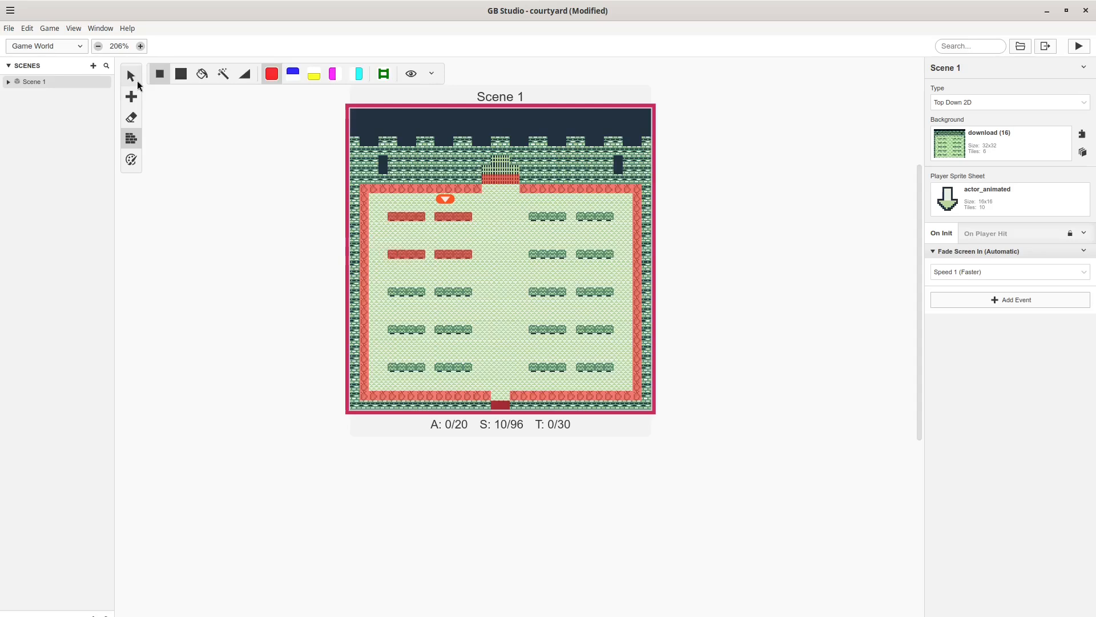
pyautogui.click(135, 81)
pyautogui.click(133, 139)
pyautogui.moveTo(392, 292); pyautogui.dragTo(468, 291)
pyautogui.moveTo(393, 330); pyautogui.dragTo(421, 330)
pyautogui.moveTo(439, 329); pyautogui.dragTo(468, 329)
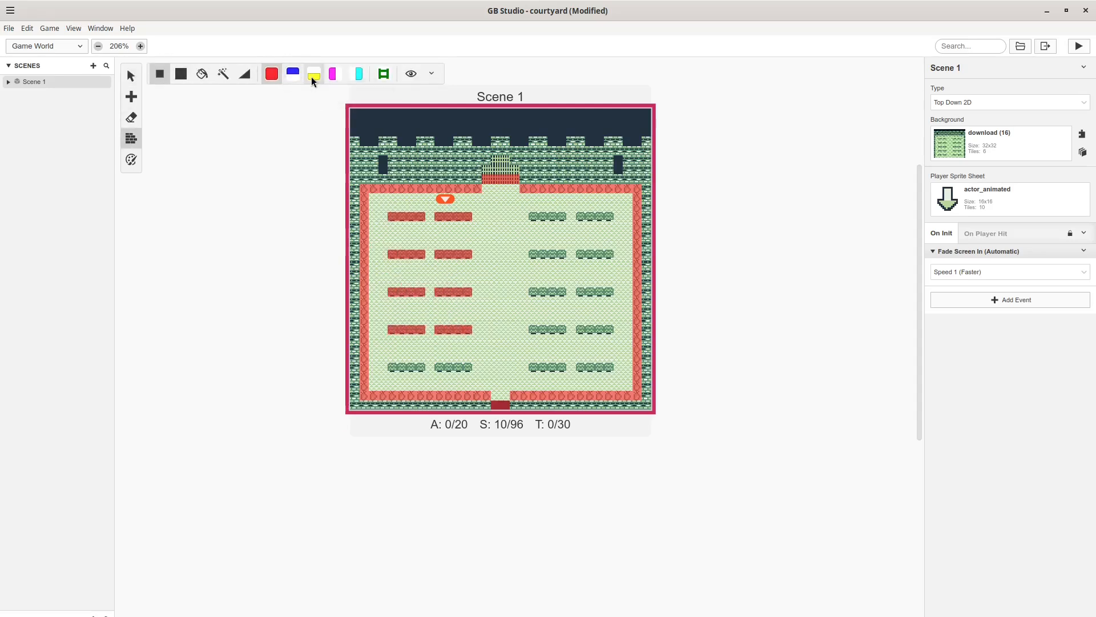
# Paint red solid collision over the right-side hedge rows.
pyautogui.click(310, 77)
pyautogui.click(270, 78)
pyautogui.moveTo(533, 218); pyautogui.dragTo(561, 218)
pyautogui.moveTo(580, 218); pyautogui.dragTo(609, 217)
pyautogui.moveTo(609, 255); pyautogui.dragTo(580, 255)
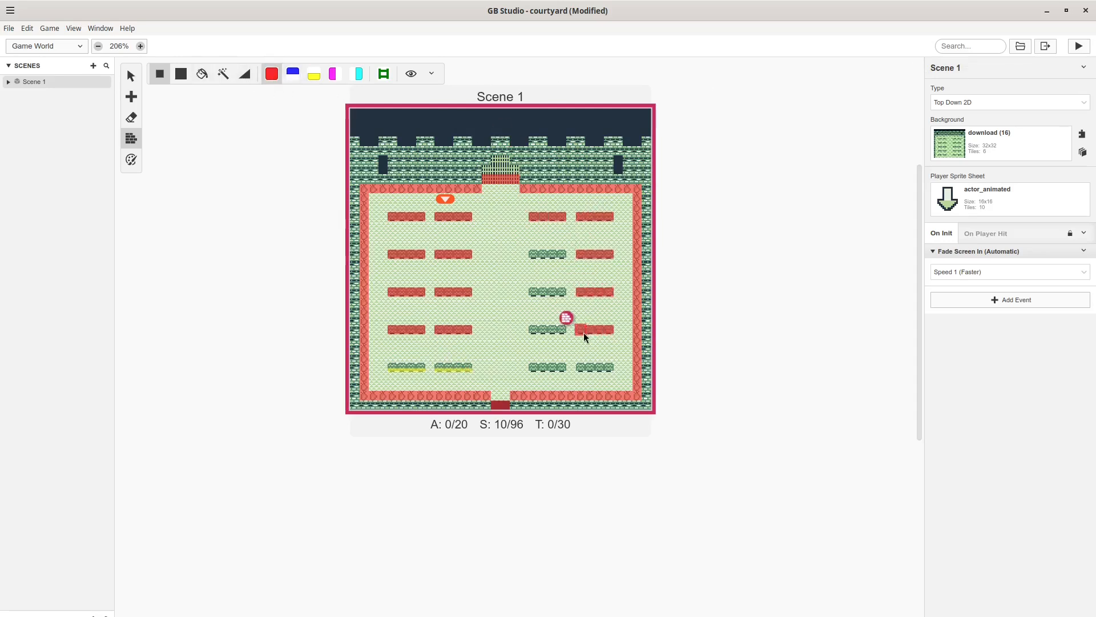
pyautogui.moveTo(580, 367); pyautogui.dragTo(609, 367)
pyautogui.moveTo(533, 255); pyautogui.dragTo(560, 258)
pyautogui.moveTo(533, 293); pyautogui.dragTo(561, 297)
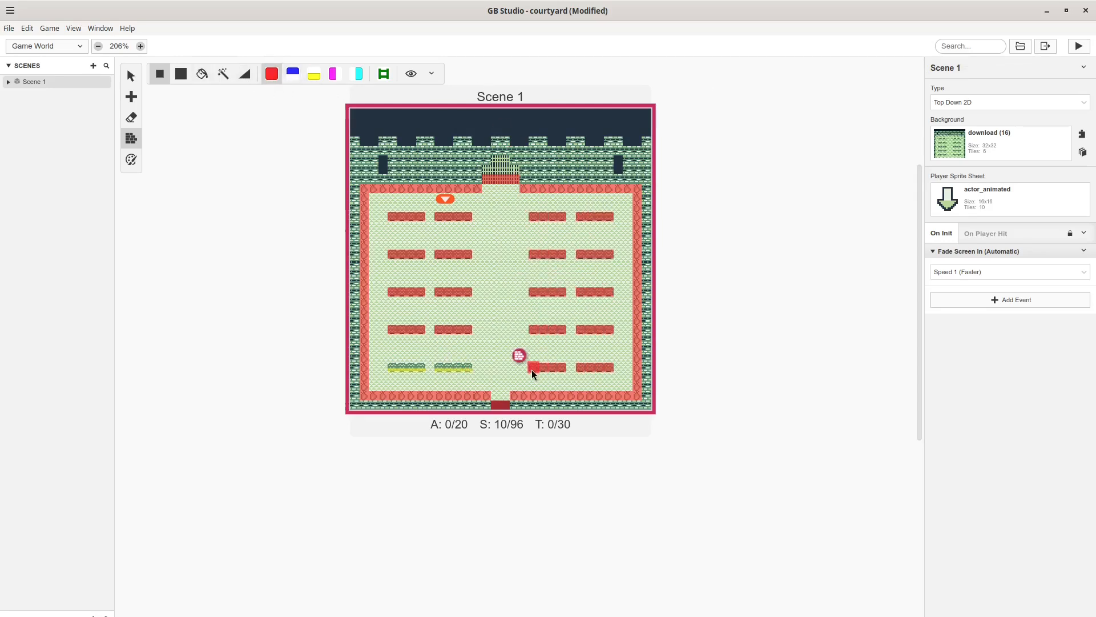
# Run the game and walk the player between the hedges down to the bottom fence.
pyautogui.click(1080, 47)
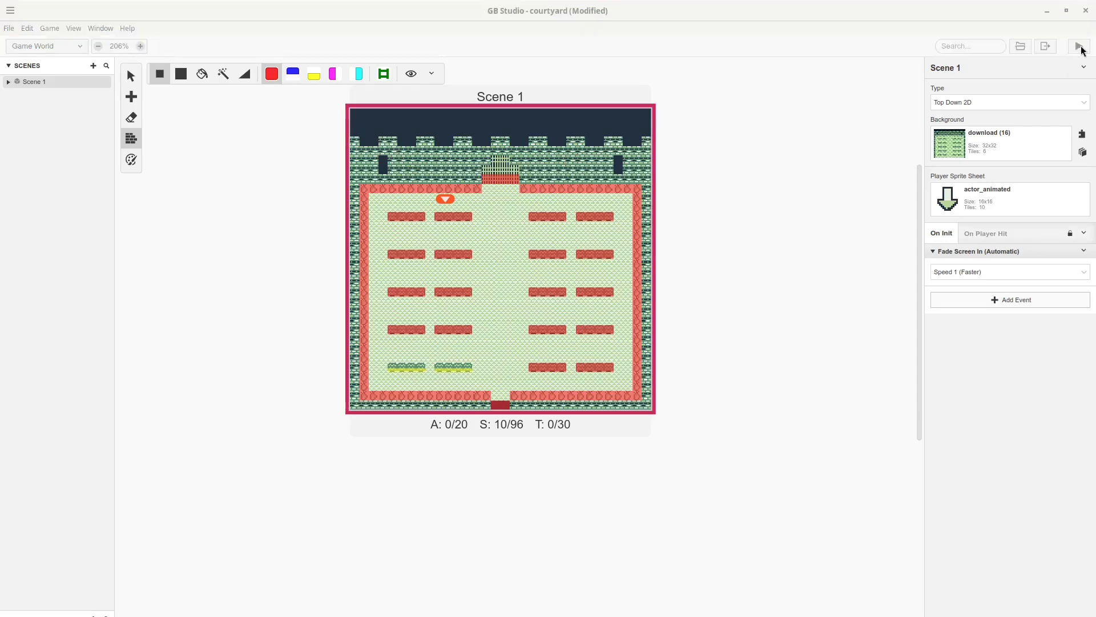
pyautogui.moveTo(335, 220); pyautogui.dragTo(551, 196)
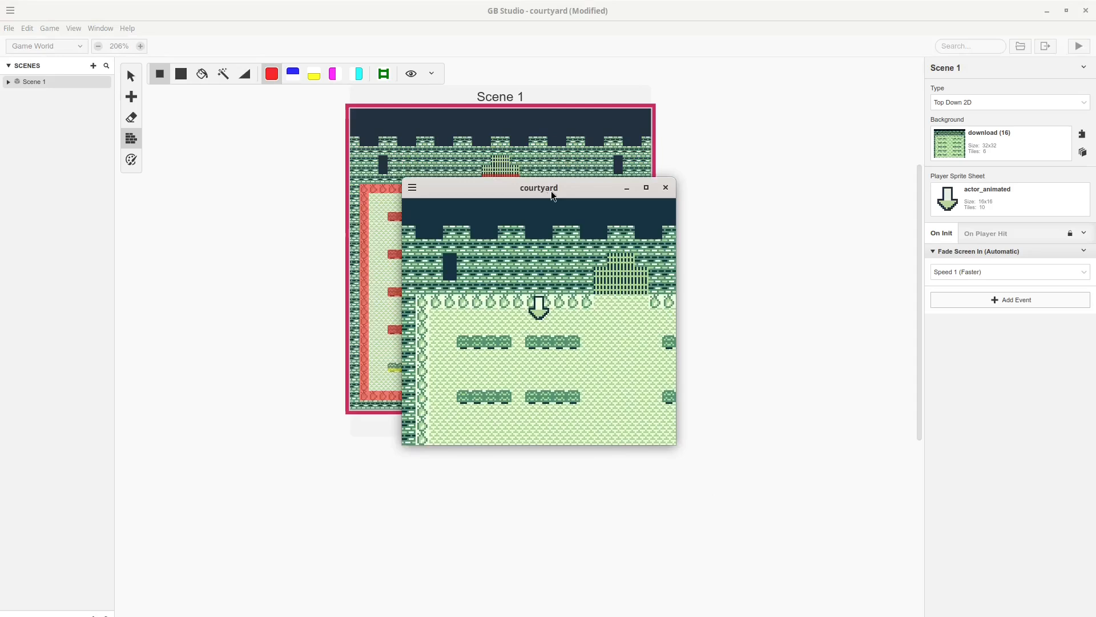
pyautogui.press('Up')
pyautogui.press('Down')
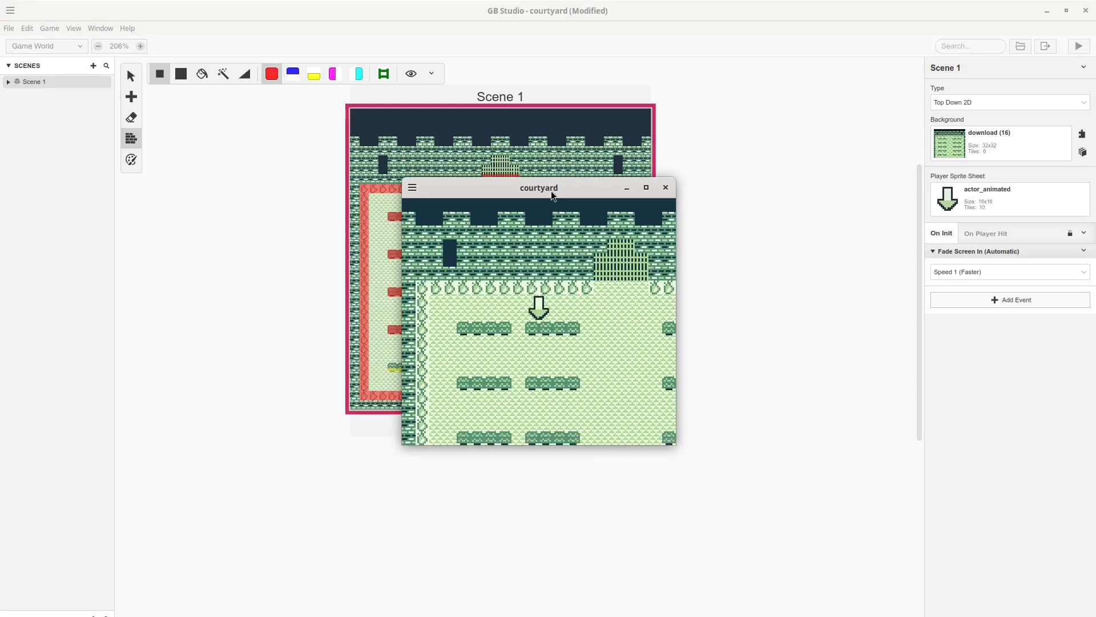
pyautogui.press('Right')
pyautogui.press('Left')
pyautogui.press('Up')
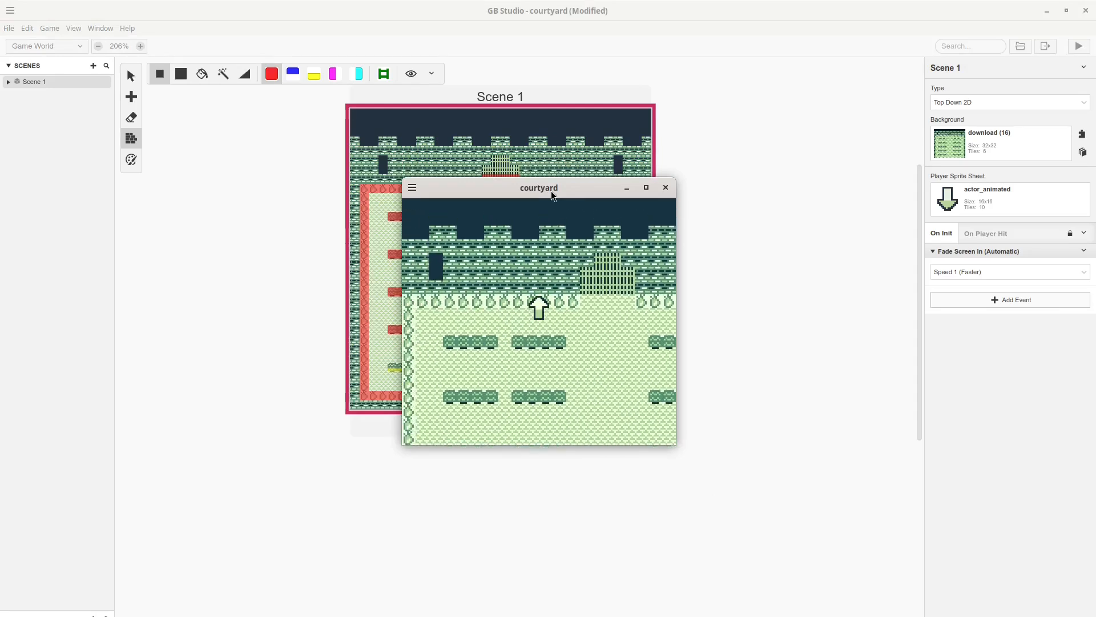
pyautogui.press('Down')
pyautogui.press('Up')
pyautogui.press('Right')
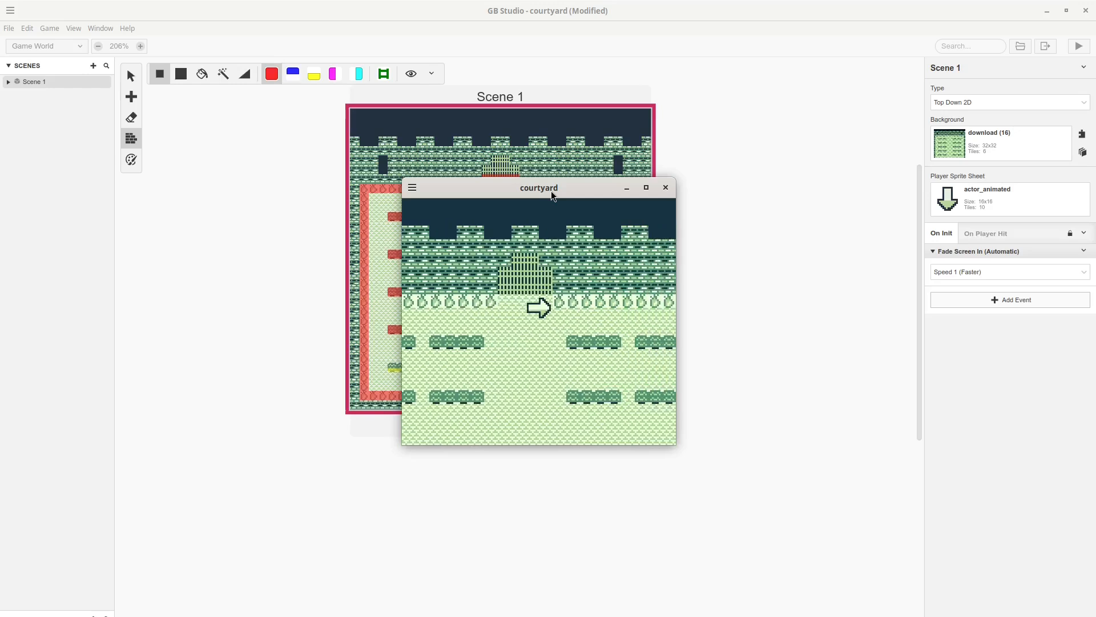
pyautogui.press('Up')
pyautogui.press('Down')
pyautogui.press('Left')
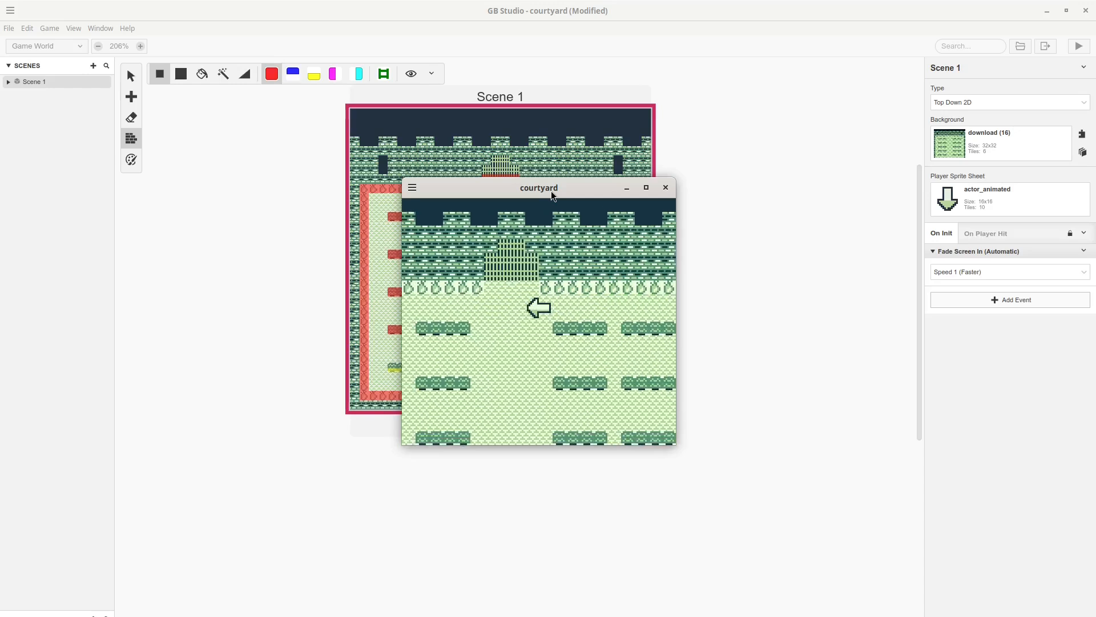
pyautogui.press('Down')
pyautogui.press('Right')
pyautogui.press('Down')
pyautogui.press('Left')
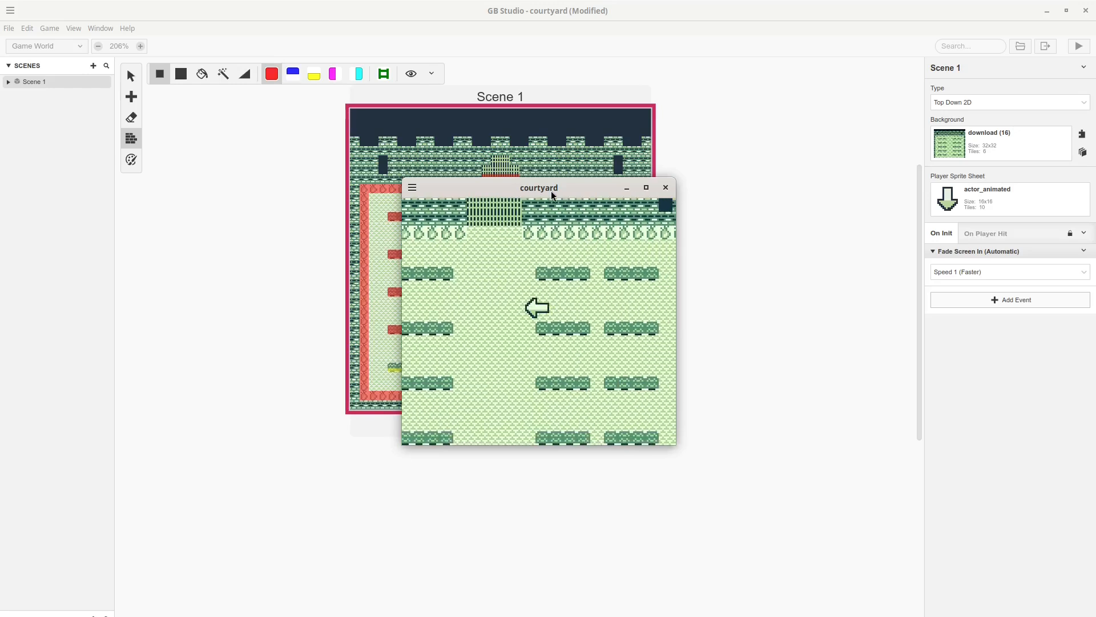
pyautogui.press('Down')
pyautogui.press('Right')
pyautogui.press('Up')
pyautogui.press('Down')
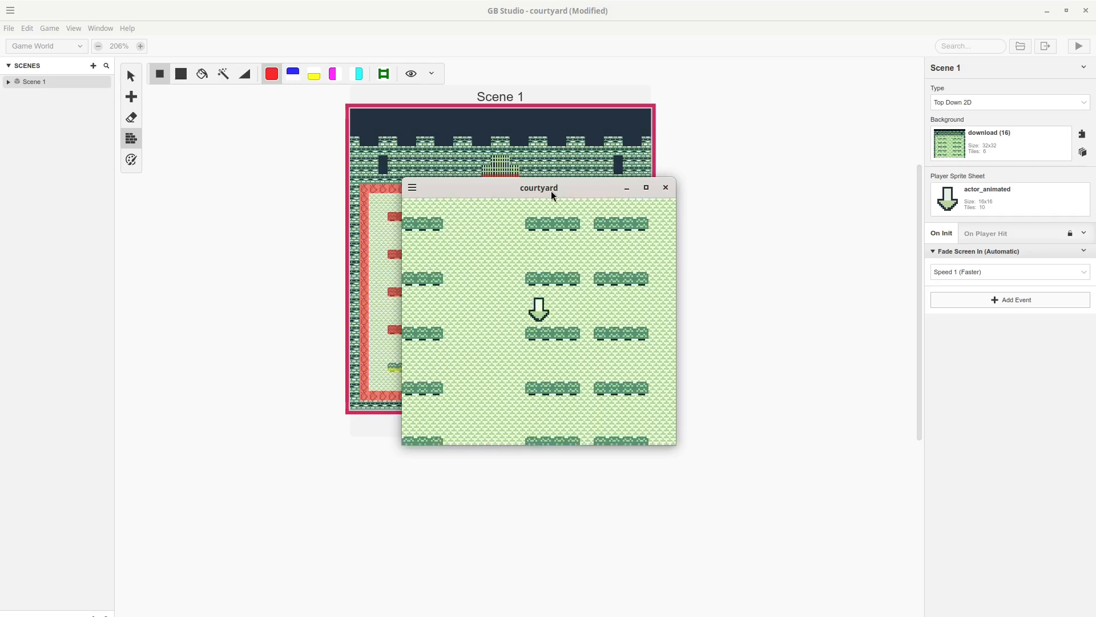
pyautogui.press('Left')
pyautogui.press('Down')
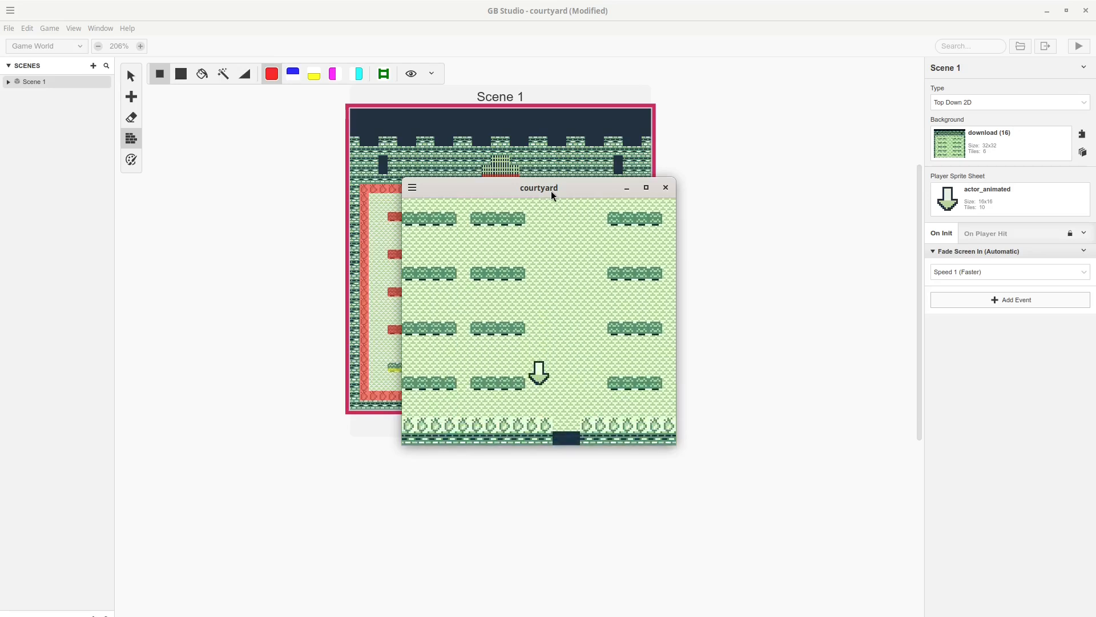
pyautogui.press('Up')
pyautogui.press('Left')
pyautogui.press('Down')
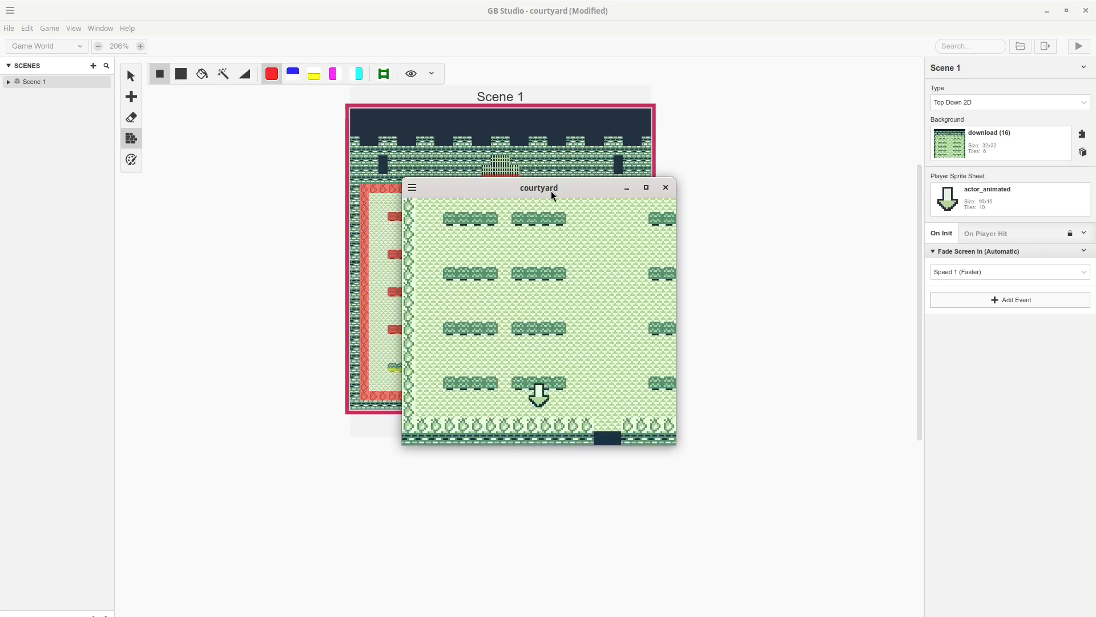
pyautogui.press('Up')
pyautogui.press('Down')
pyautogui.press('Up')
pyautogui.press('Right')
pyautogui.press('Up')
pyautogui.press('Left')
pyautogui.press('Down')
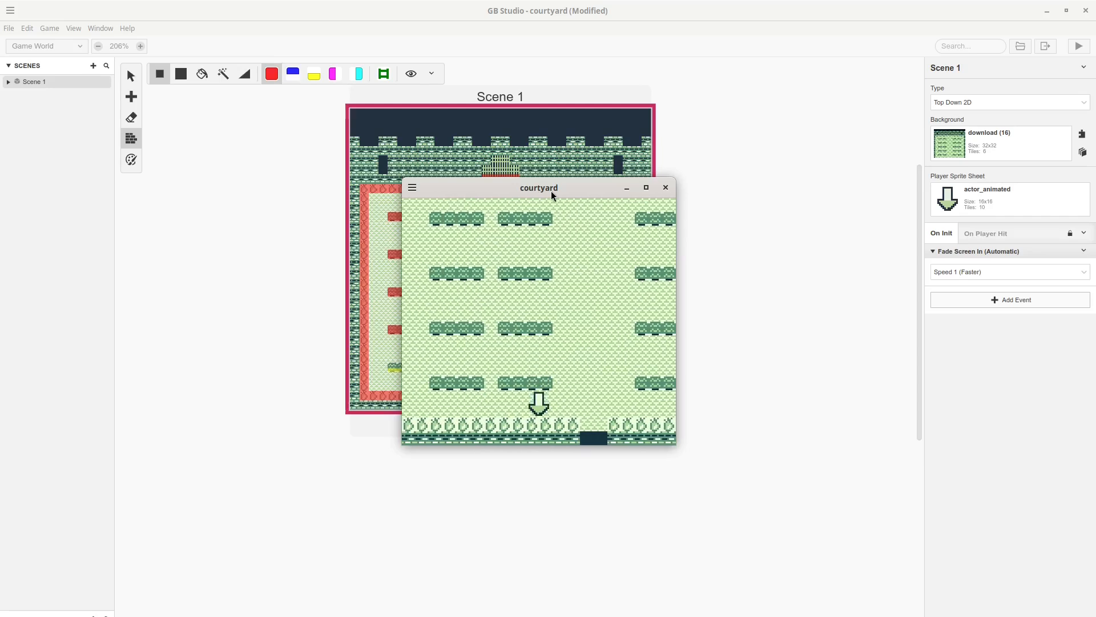
# Close the test, make the lower-left hedge pair solid, and move the player start to X 15, Y 19.
pyautogui.click(666, 187)
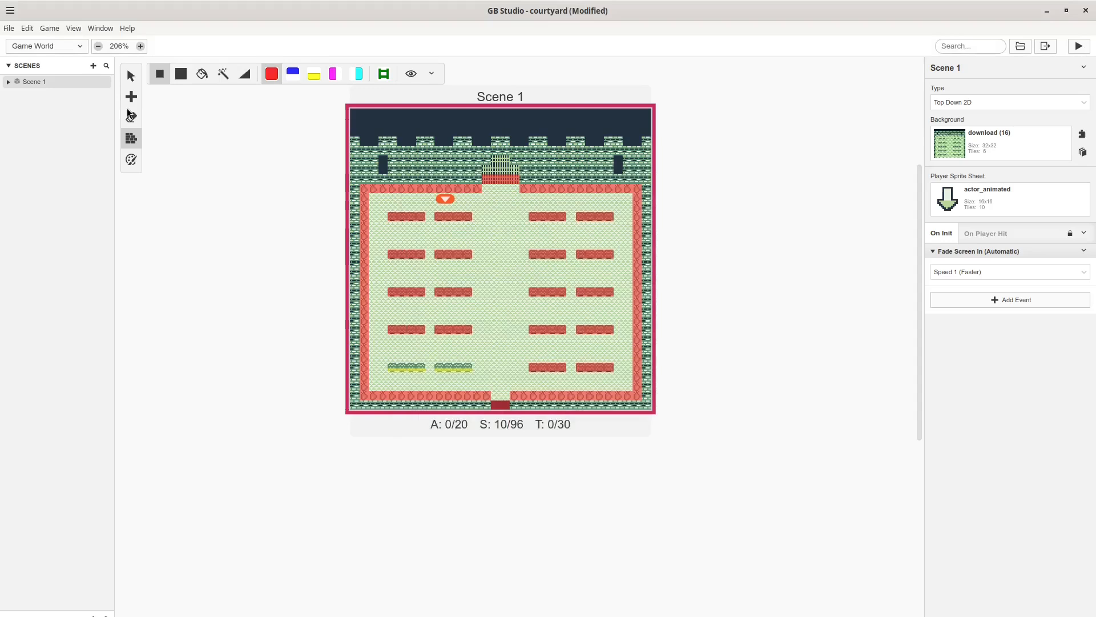
pyautogui.moveTo(393, 367); pyautogui.dragTo(468, 367)
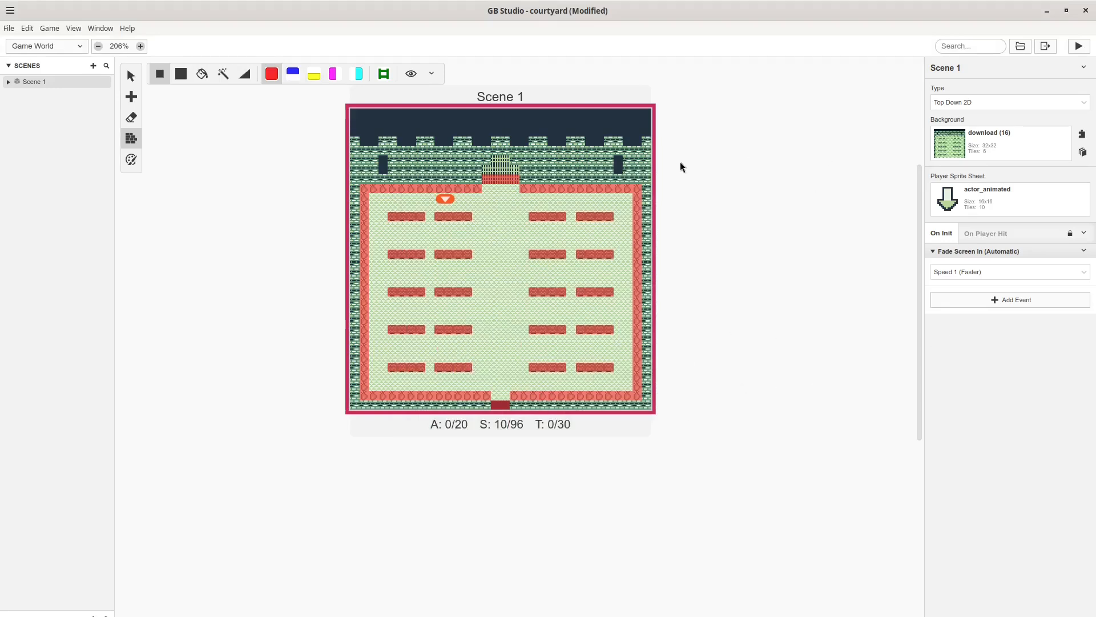
pyautogui.click(130, 75)
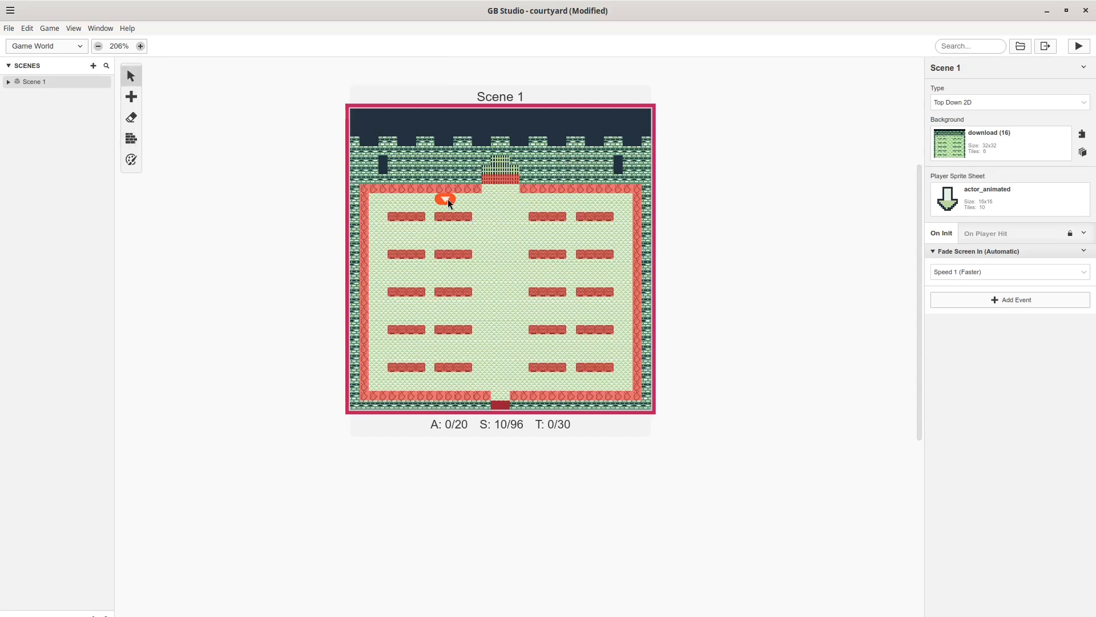
pyautogui.moveTo(448, 198); pyautogui.dragTo(471, 204)
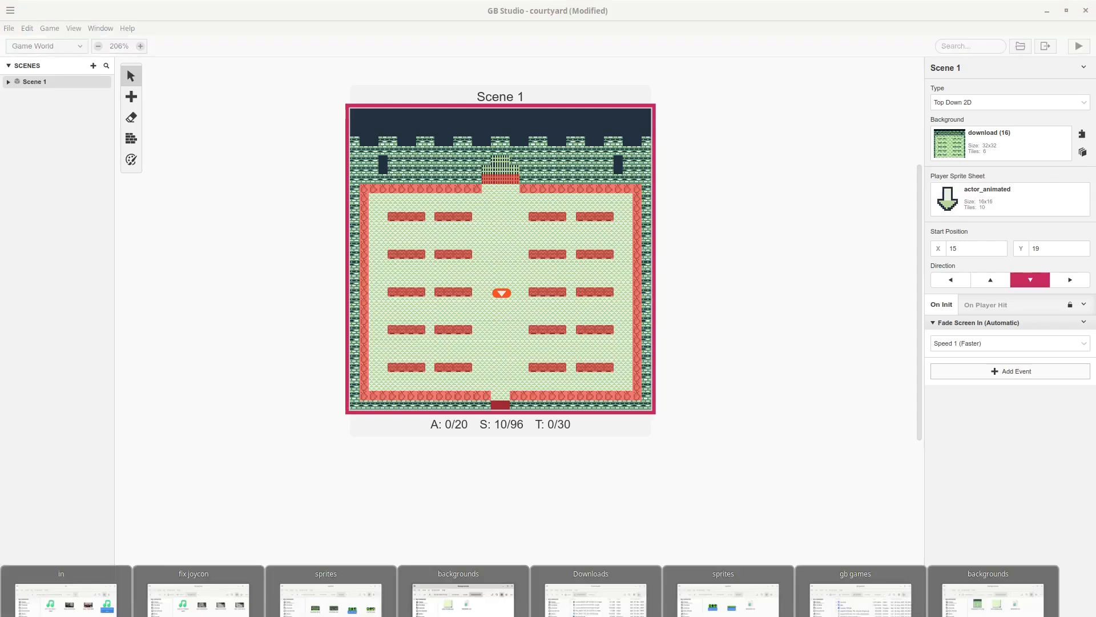
# Select player.png in the old sprites folder and open the courtyard project's assets/sprites folder.
pyautogui.click(326, 594)
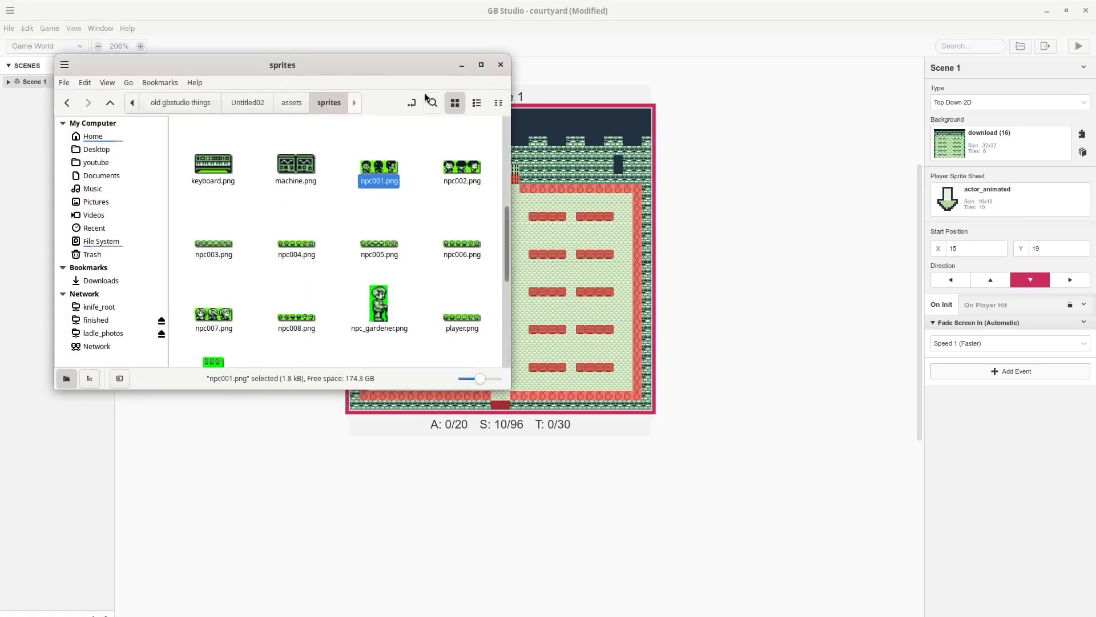
pyautogui.click(442, 229)
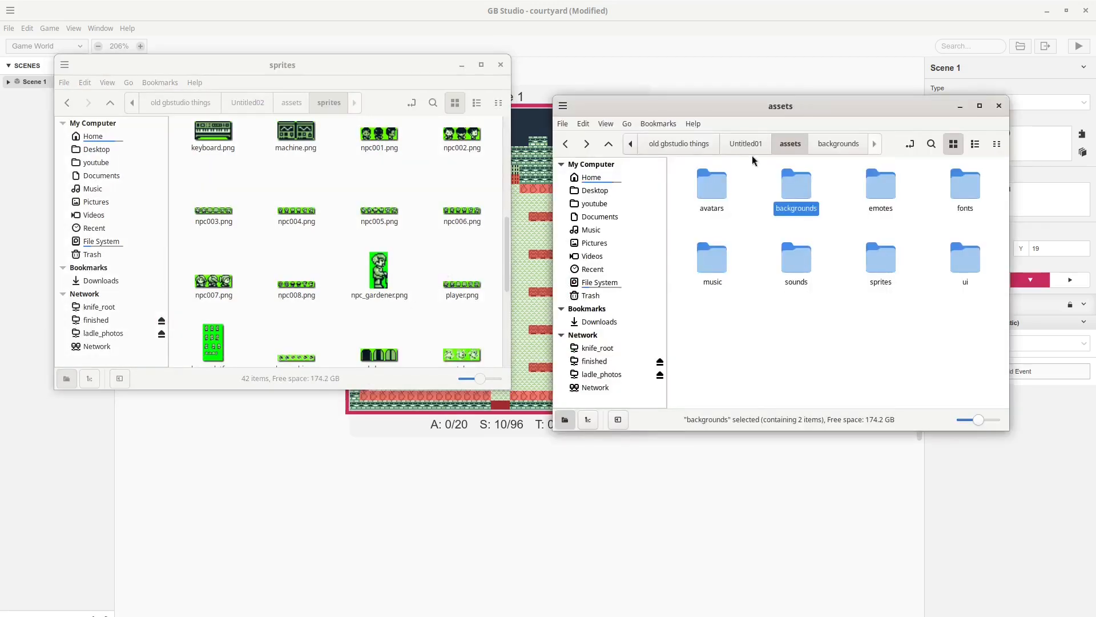
pyautogui.click(463, 295)
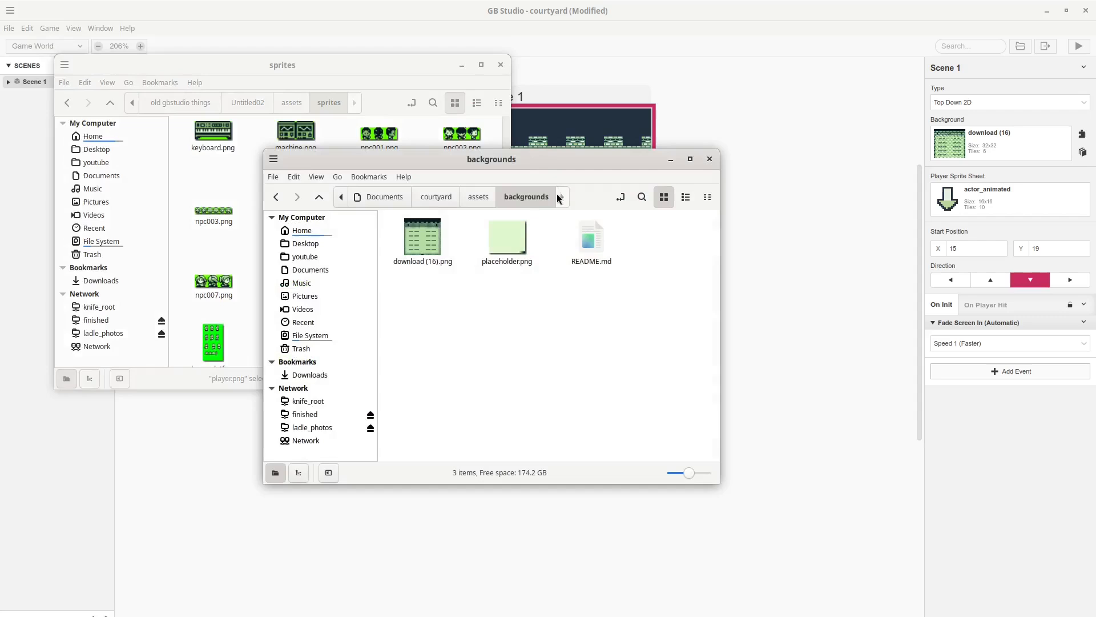
pyautogui.moveTo(536, 152); pyautogui.dragTo(806, 82)
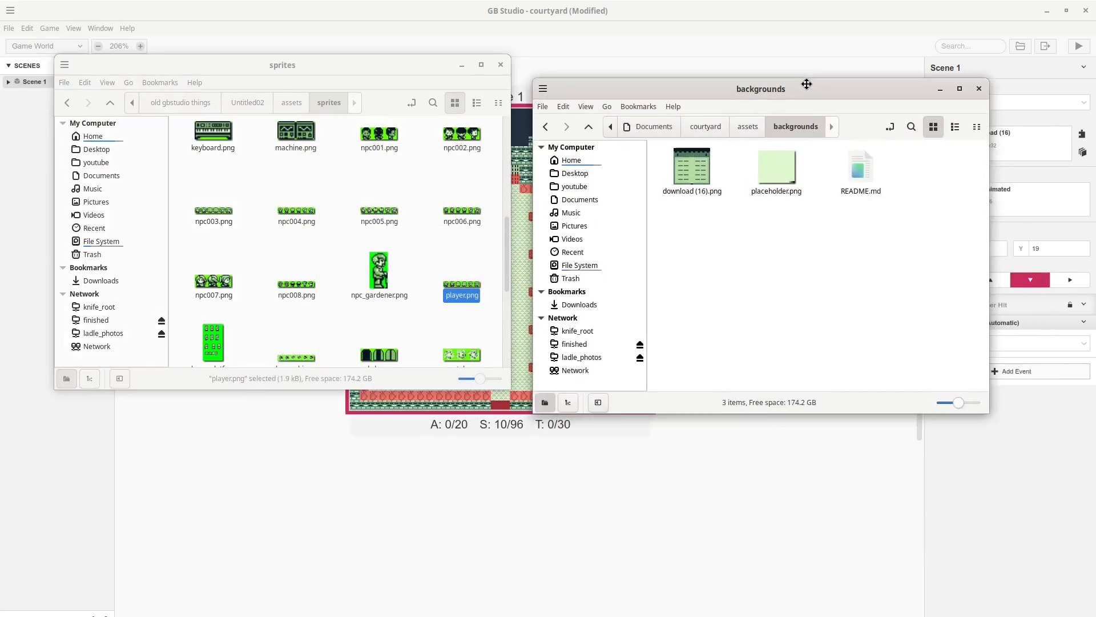
pyautogui.click(747, 126)
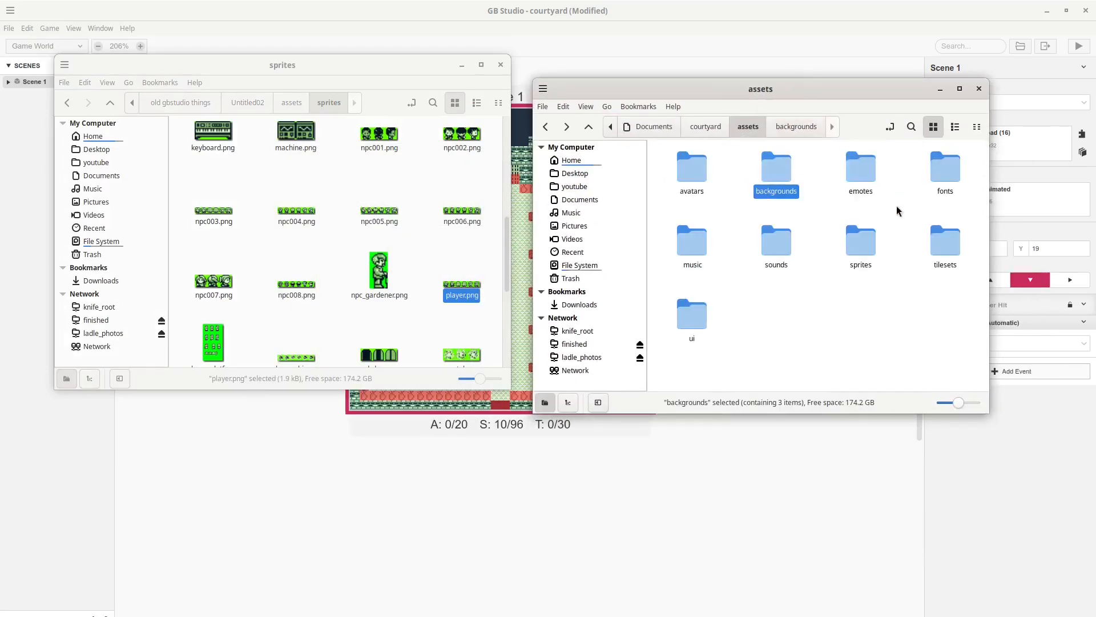
pyautogui.doubleClick(867, 244)
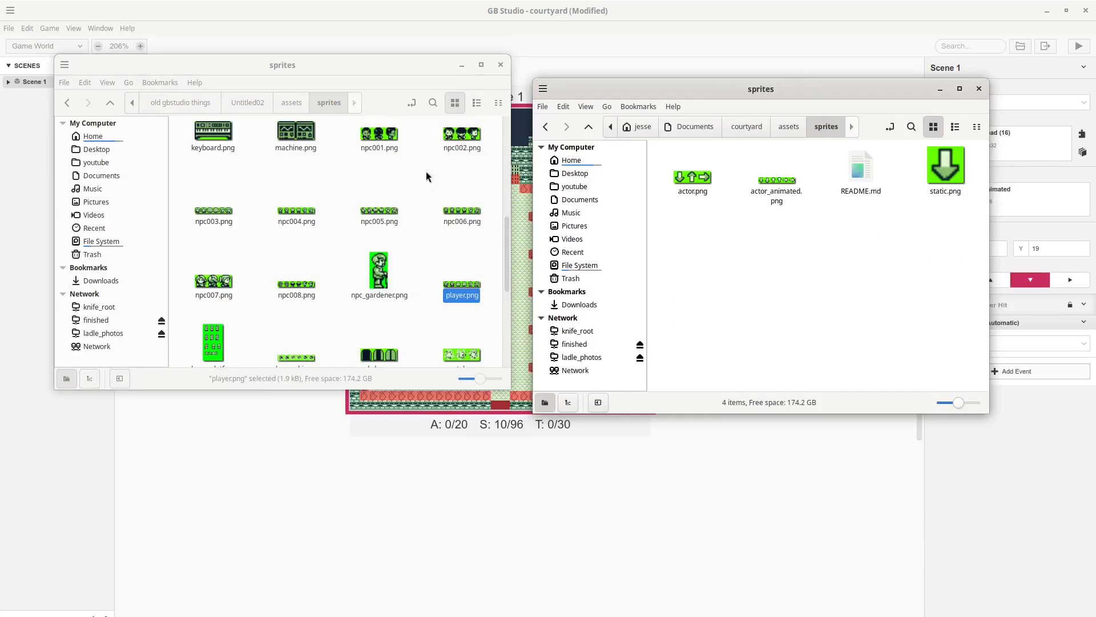
# Copy player.png and paste it into the courtyard project's sprites folder.
pyautogui.rightClick(457, 286)
pyautogui.click(479, 355)
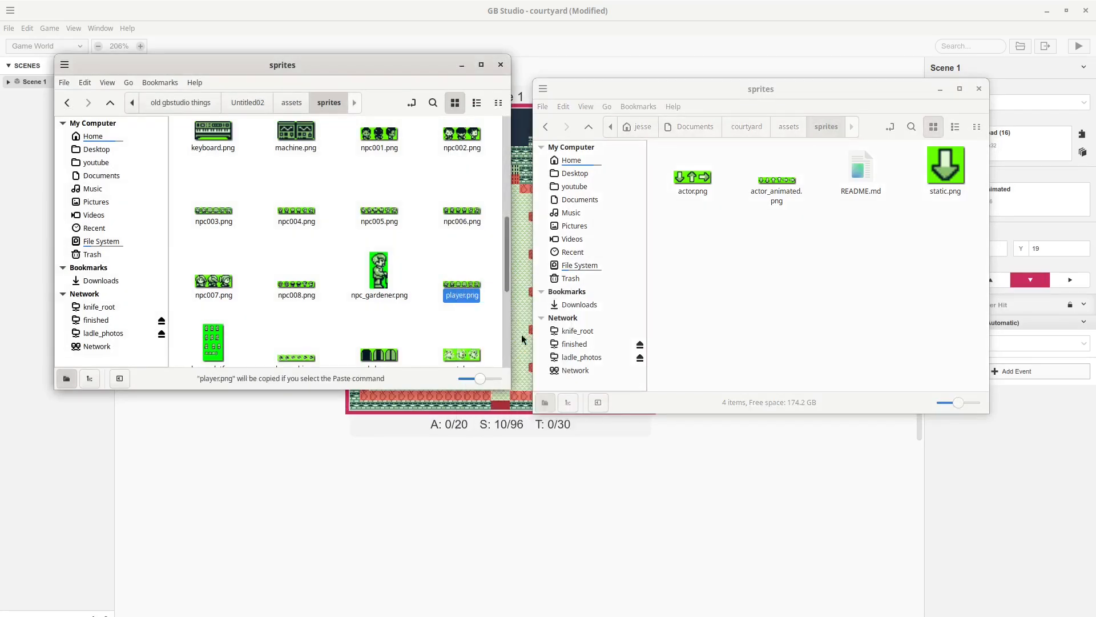
pyautogui.rightClick(751, 244)
pyautogui.click(787, 346)
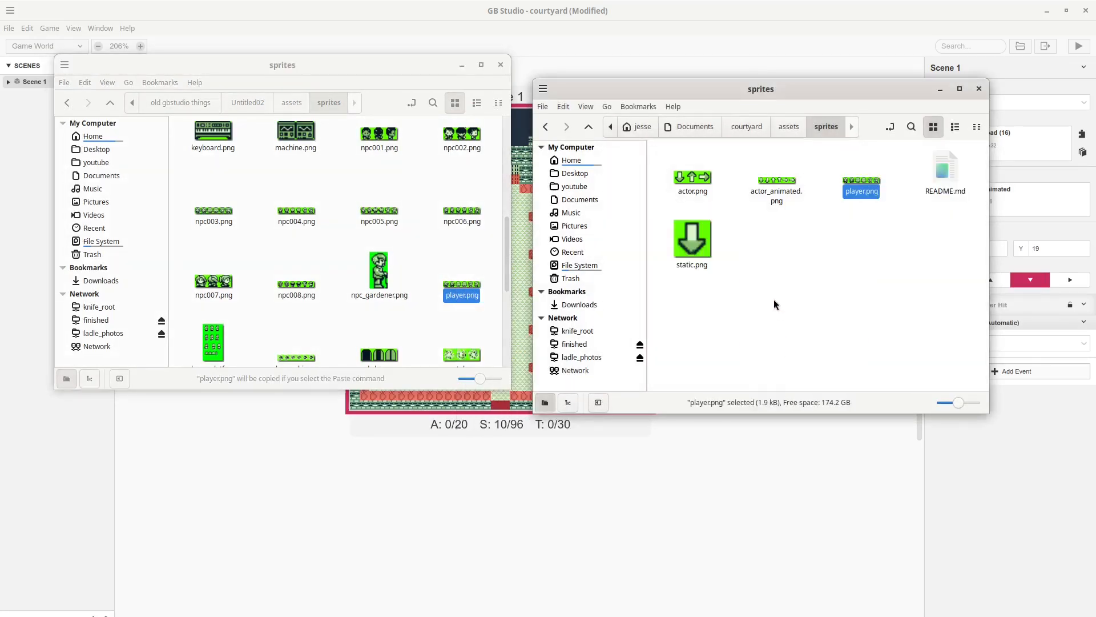
pyautogui.hotkey('alt', 'Tab')
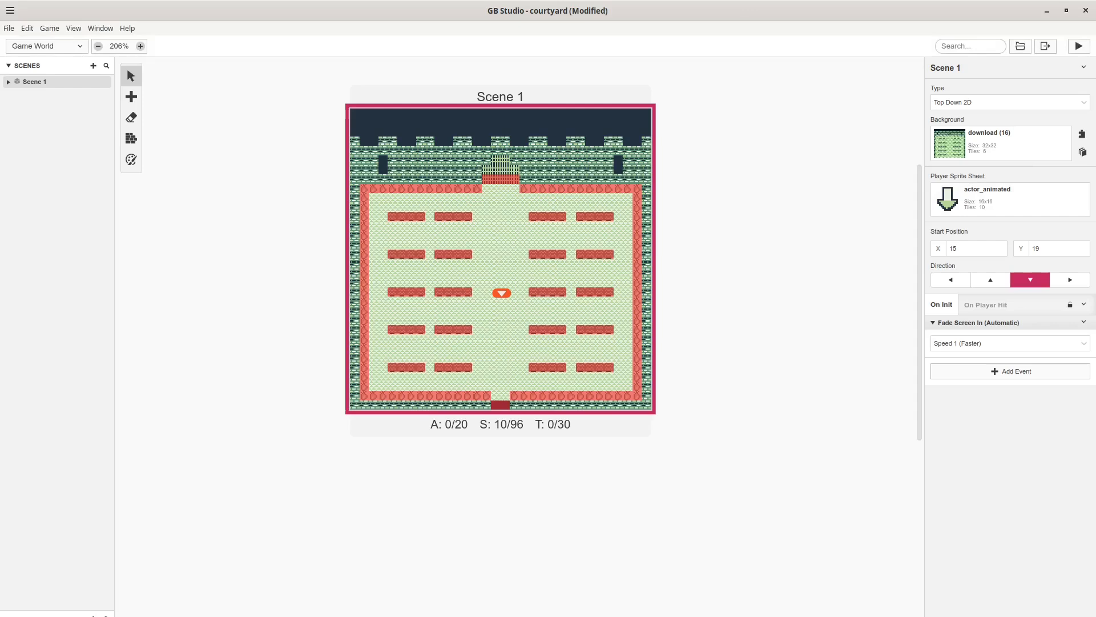
# Reload assets, switch Scene 1's player sprite sheet from actor_animated to player, and start a test run.
pyautogui.click(9, 28)
pyautogui.click(42, 121)
pyautogui.click(994, 202)
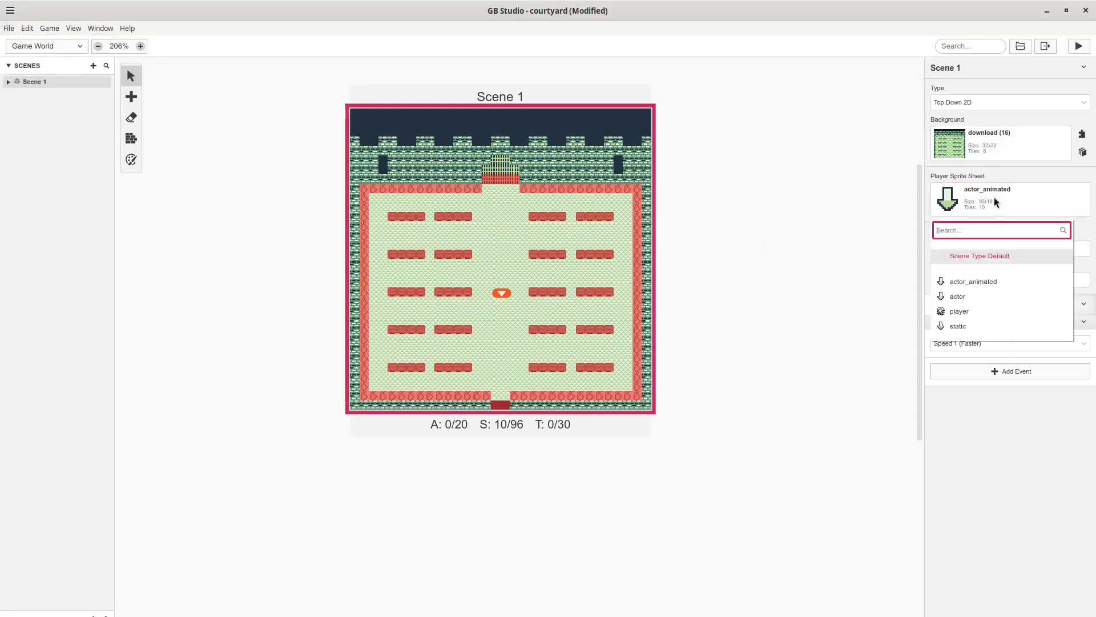
pyautogui.click(988, 312)
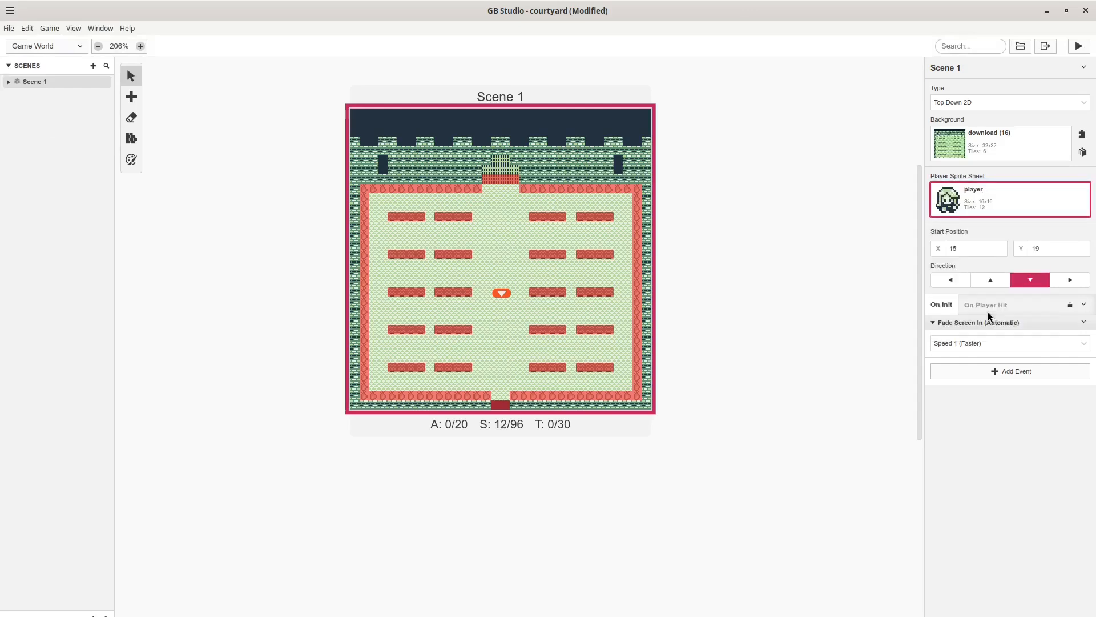
pyautogui.click(854, 273)
pyautogui.click(1077, 48)
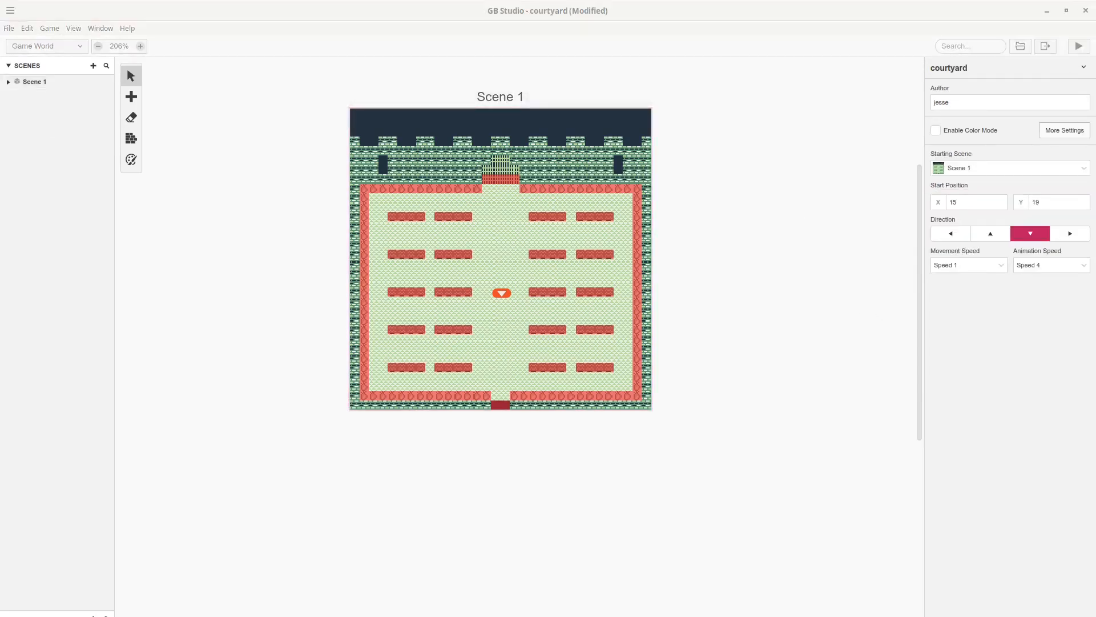
# Walk the new player sprite around the courtyard hedges and walls with the arrow keys, then close the game.
pyautogui.moveTo(203, 137); pyautogui.dragTo(525, 134)
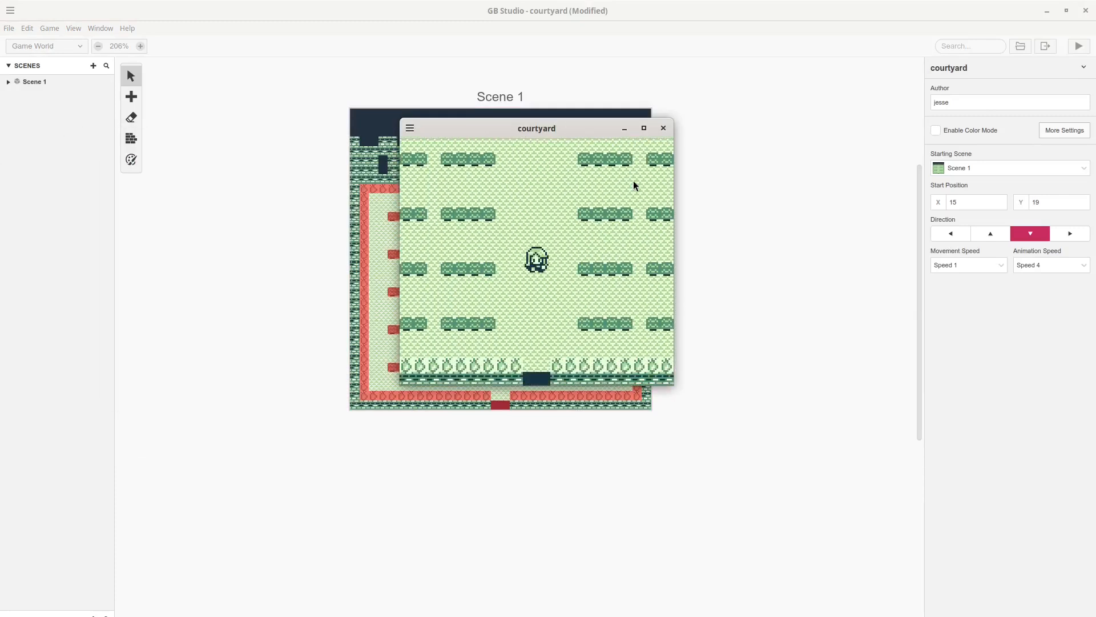
pyautogui.press('Down')
pyautogui.press('Up')
pyautogui.press('Down')
pyautogui.press('Up')
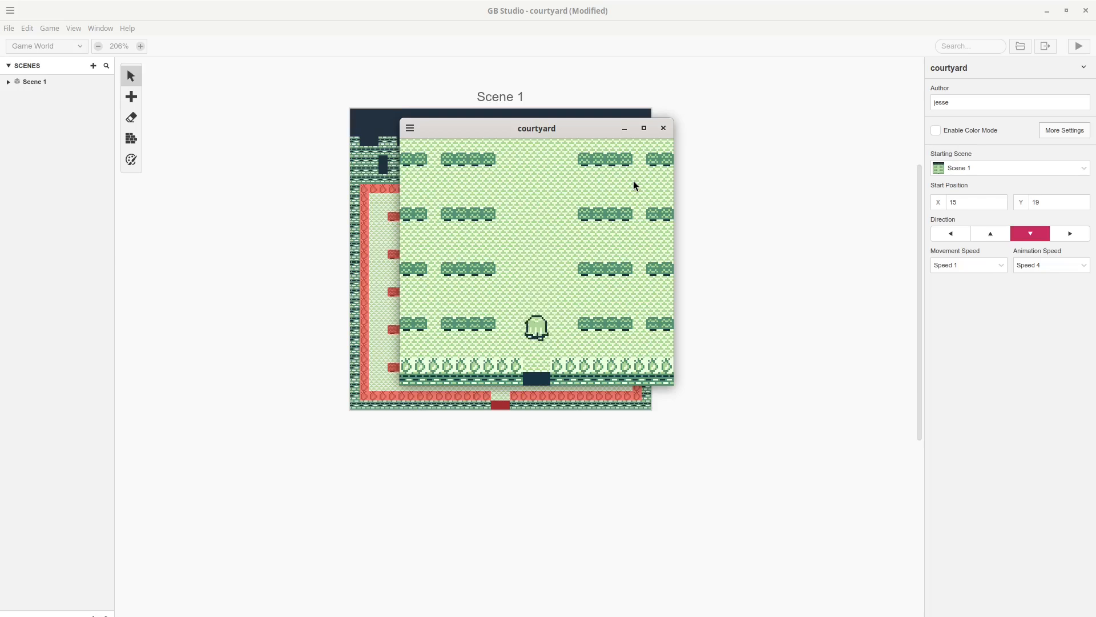
pyautogui.press('Up')
pyautogui.press('Left')
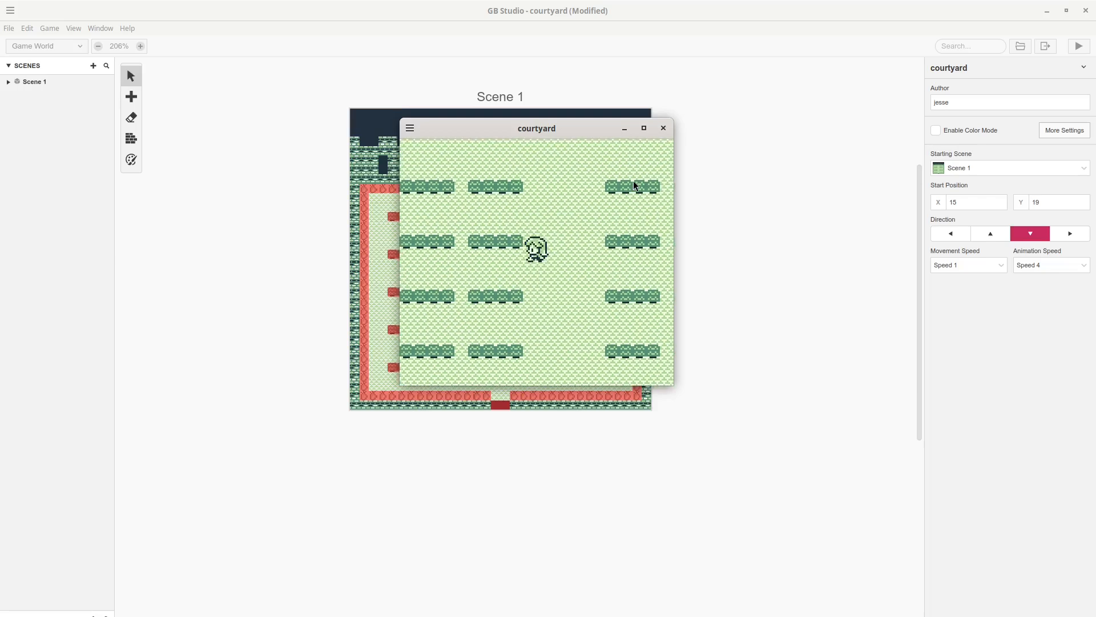
pyautogui.press('Up')
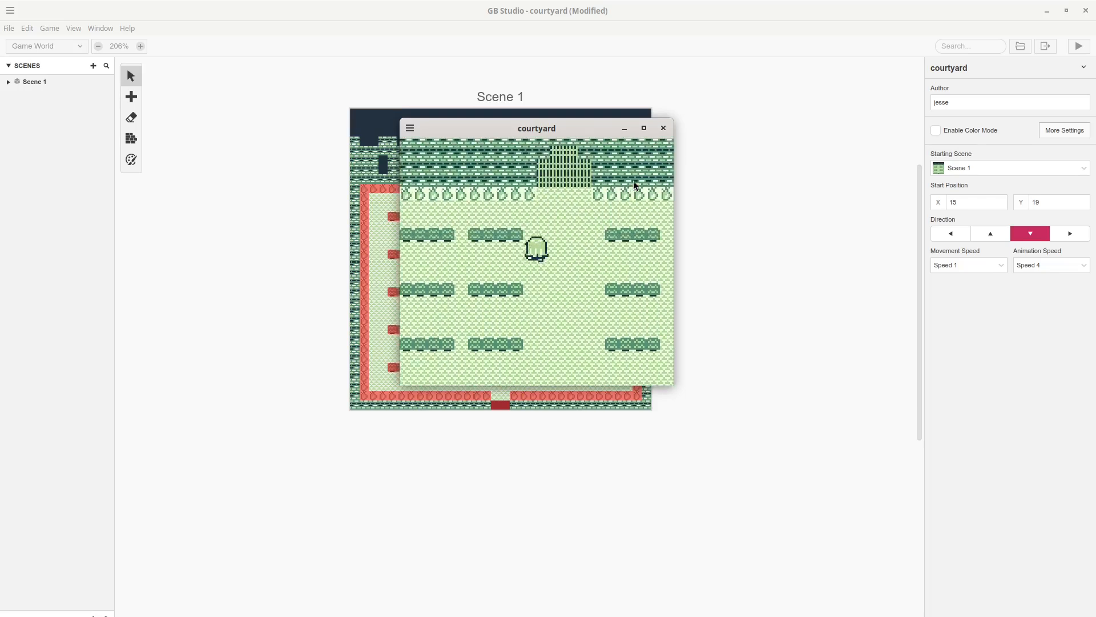
pyautogui.press('Right')
pyautogui.press('Down')
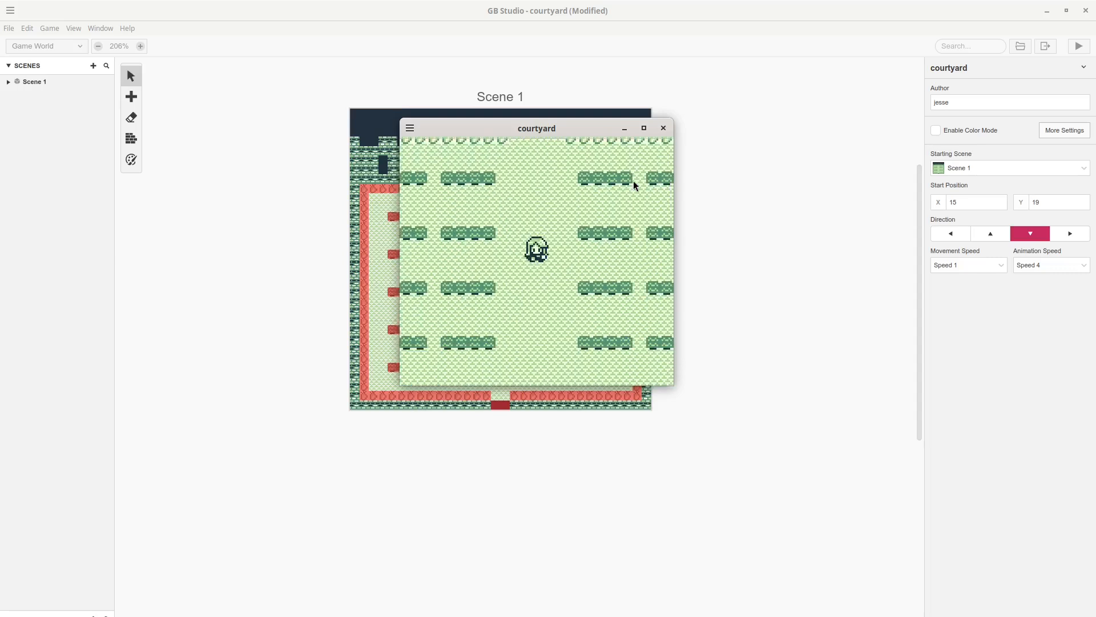
pyautogui.press('Down')
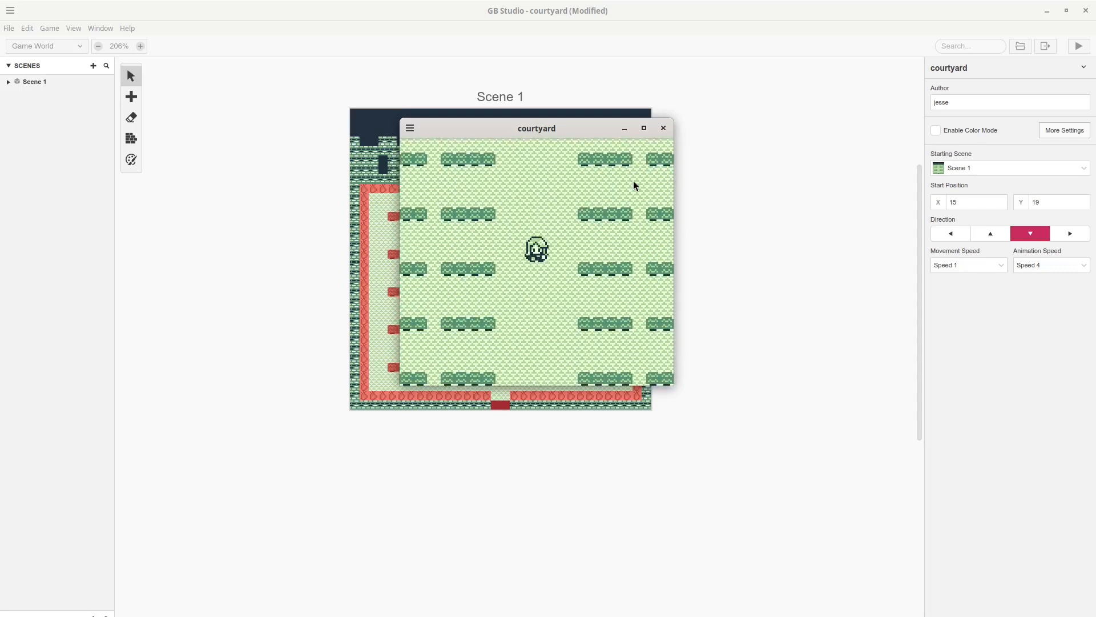
pyautogui.click(664, 129)
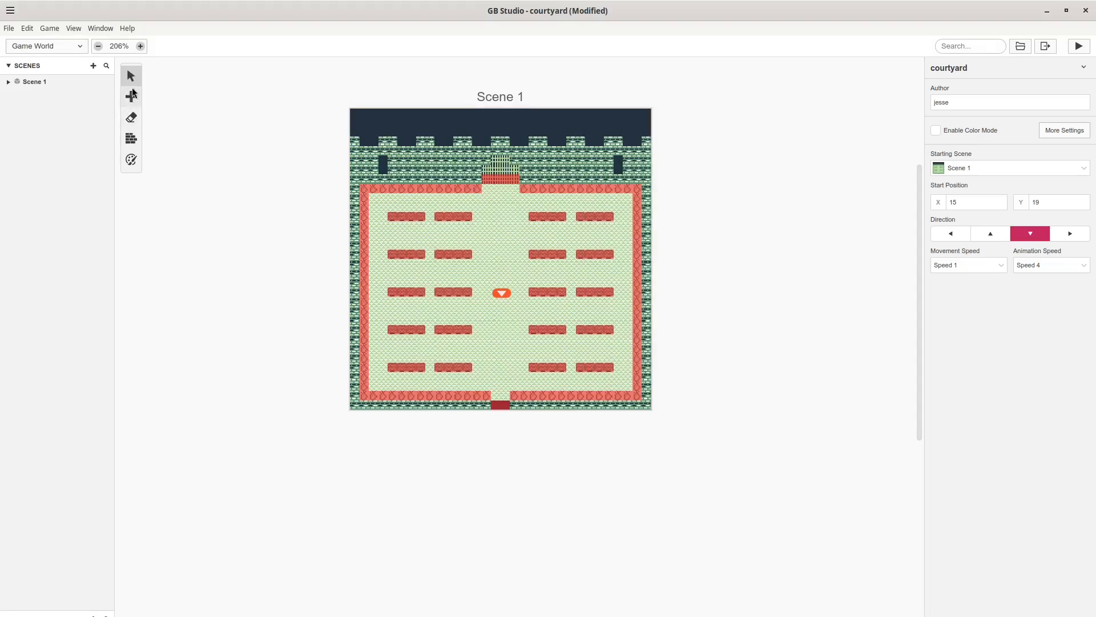
# Place a 2x1 trigger on the bottom exit door with a Change Scene event to Scene 1 at (15,30).
pyautogui.click(131, 96)
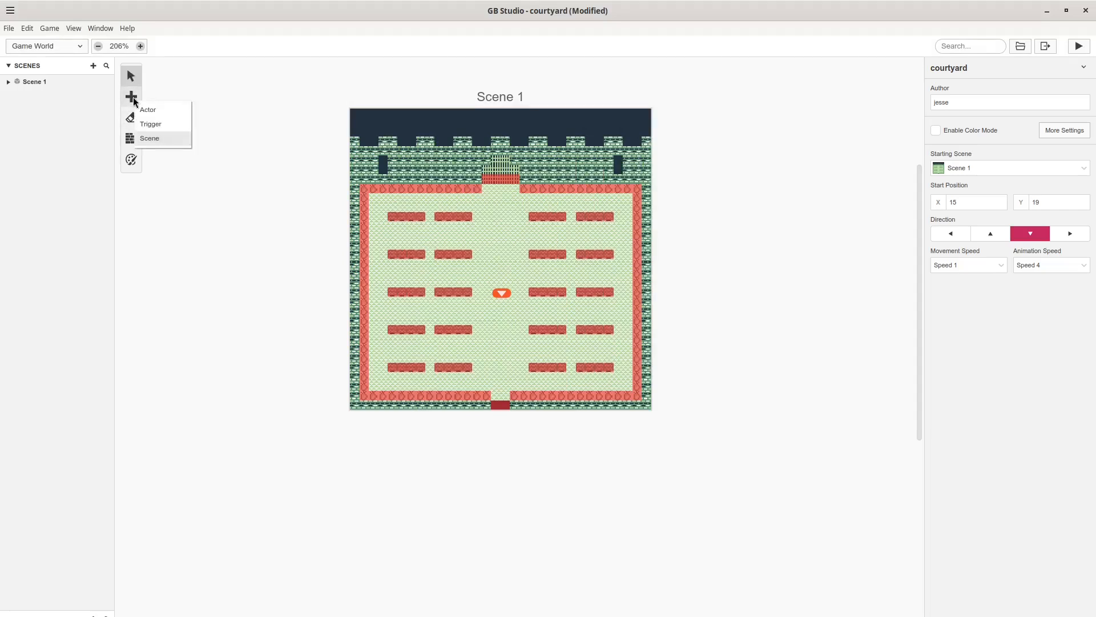
pyautogui.click(152, 125)
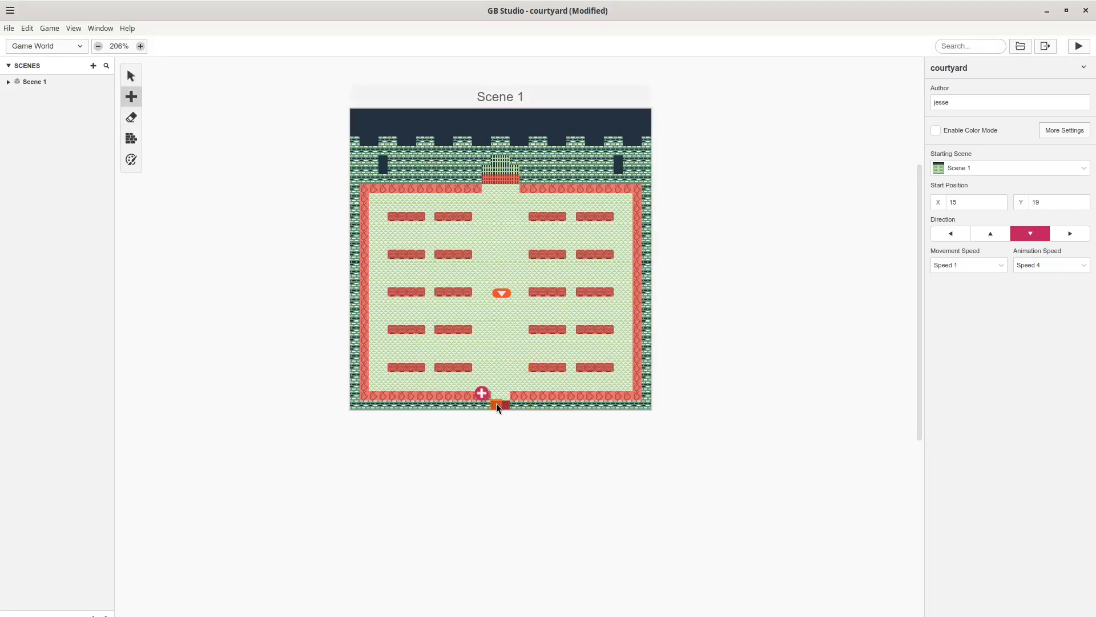
pyautogui.moveTo(495, 403); pyautogui.dragTo(508, 403)
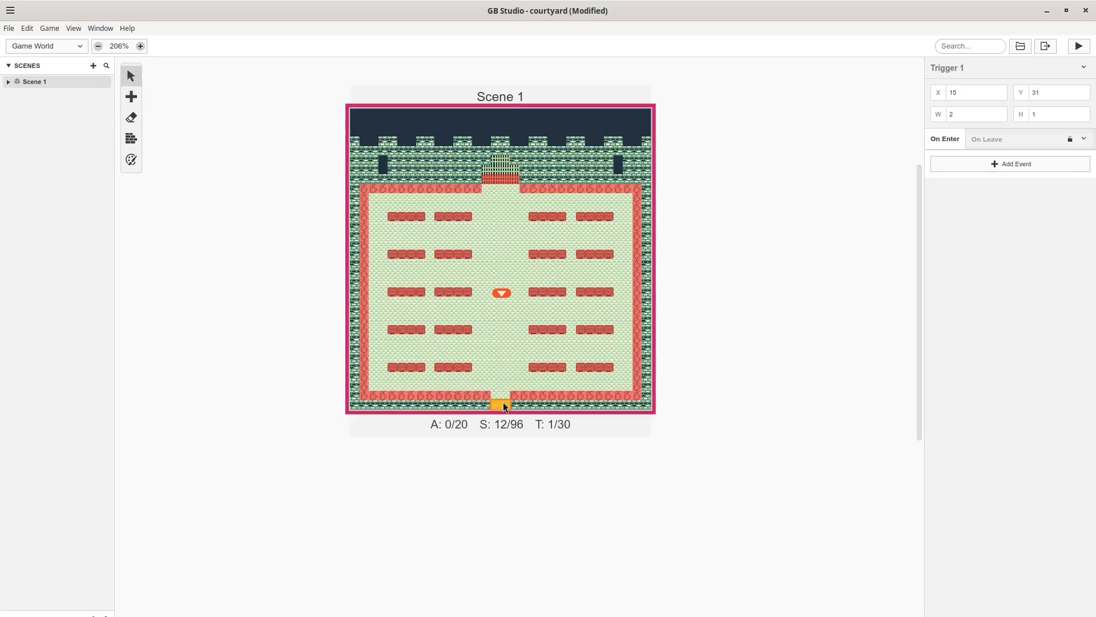
pyautogui.click(978, 157)
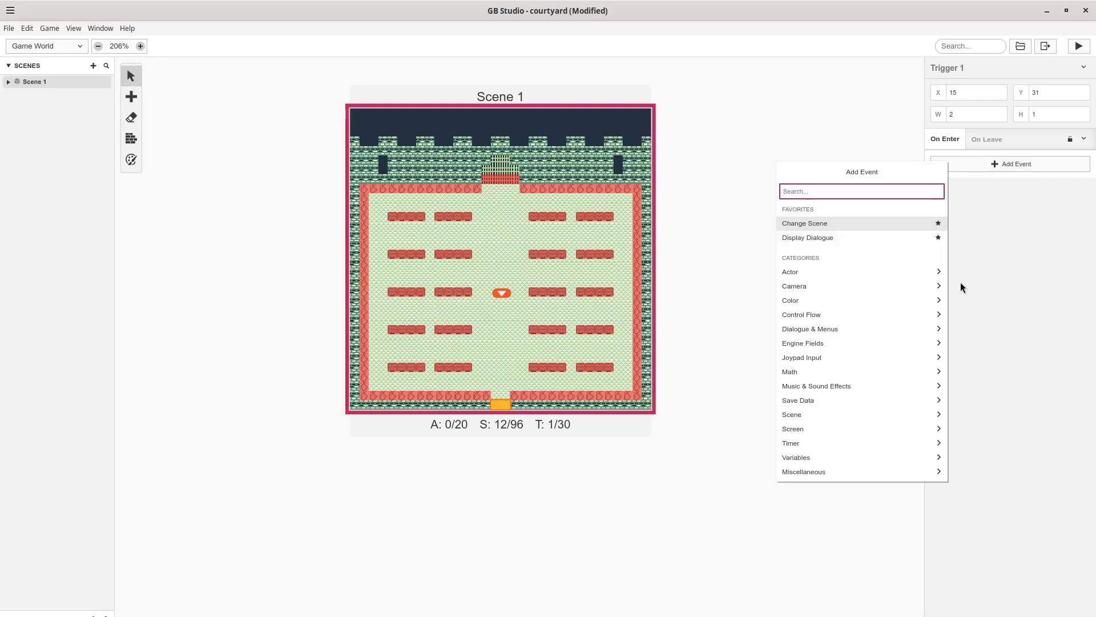
pyautogui.click(830, 226)
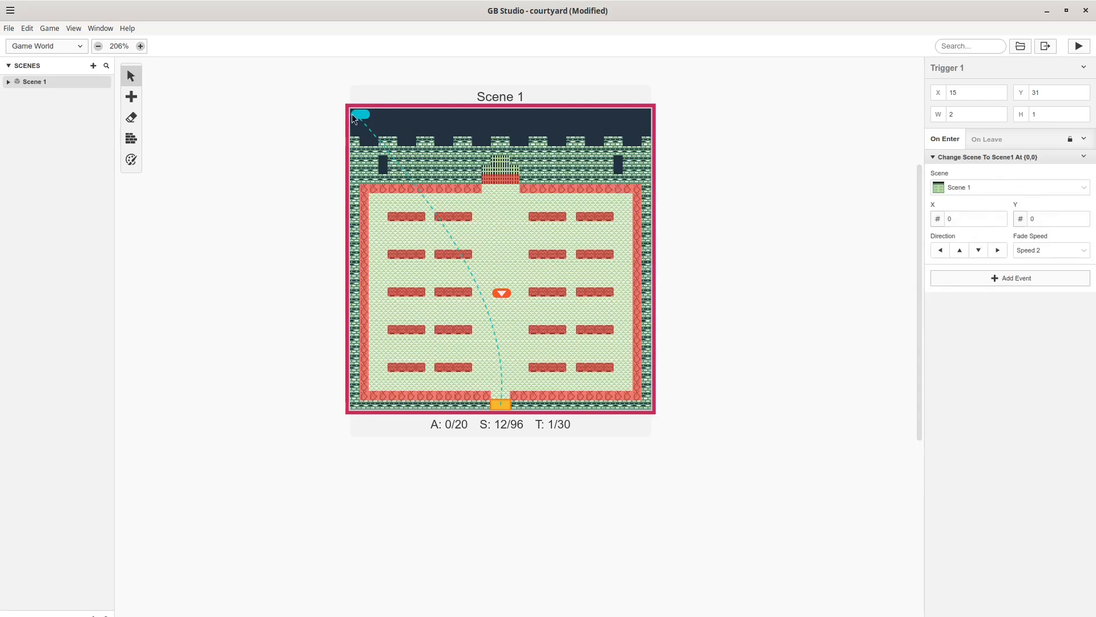
pyautogui.moveTo(360, 121)
pyautogui.mouseDown()
pyautogui.moveTo(583, 259)
pyautogui.moveTo(522, 414)
pyautogui.moveTo(506, 396)
pyautogui.moveTo(498, 407)
pyautogui.mouseUp()
pyautogui.click(1079, 46)
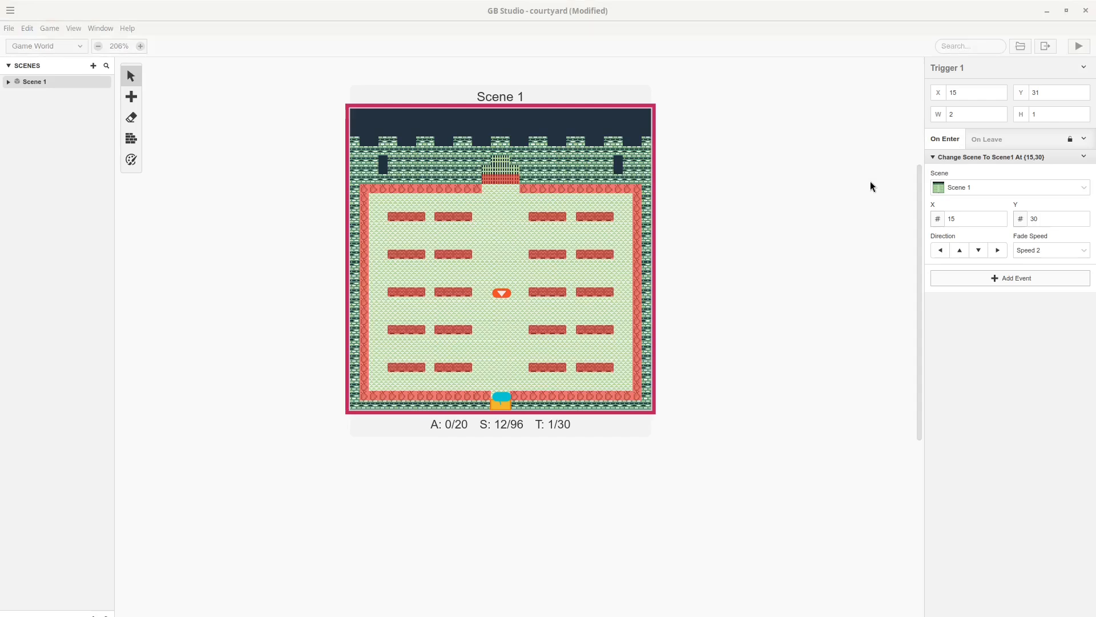
pyautogui.moveTo(371, 189); pyautogui.dragTo(529, 153)
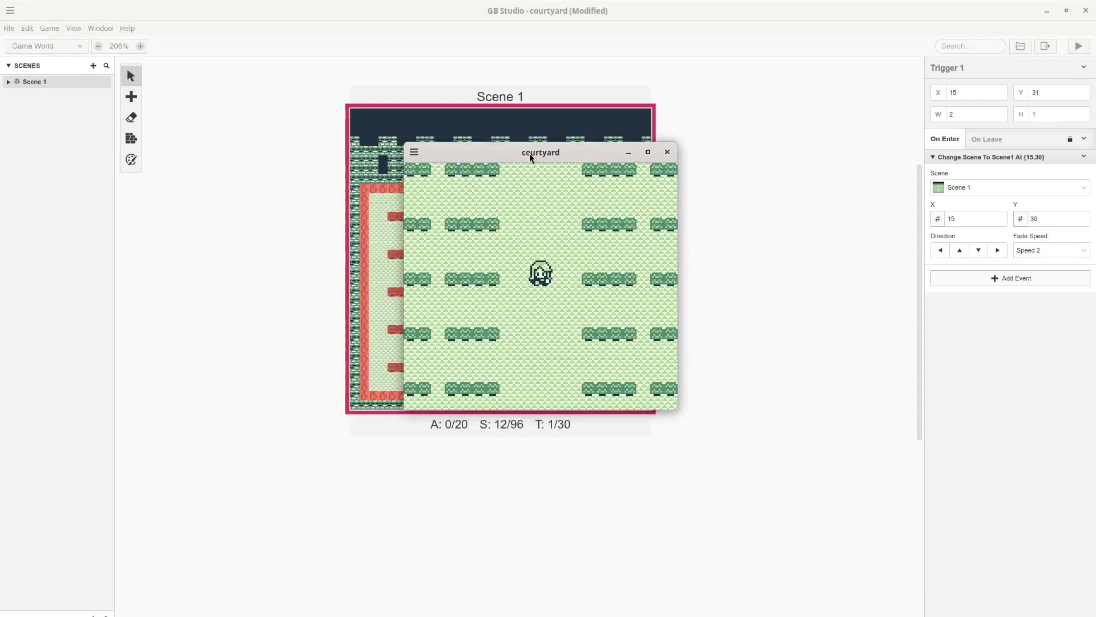
pyautogui.press('Down')
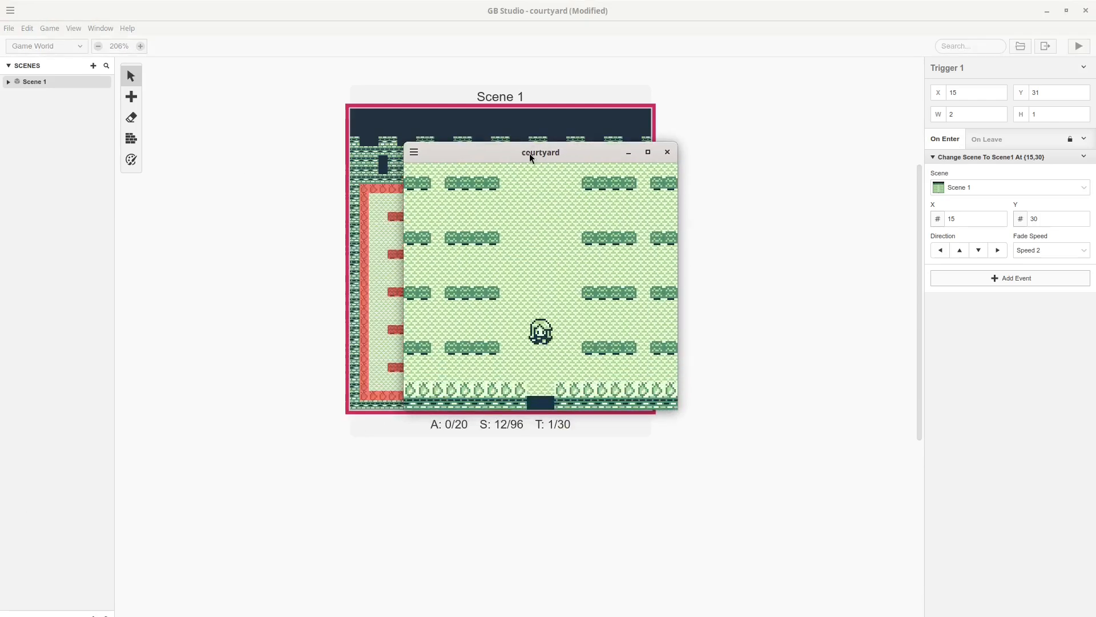
pyautogui.press('Down')
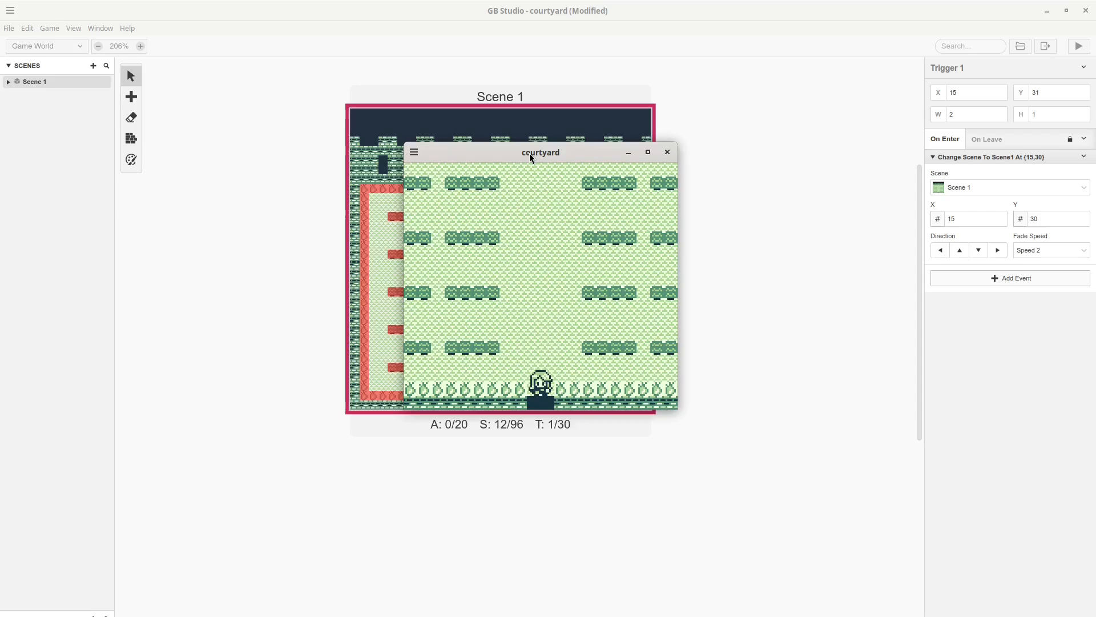
pyautogui.click(667, 152)
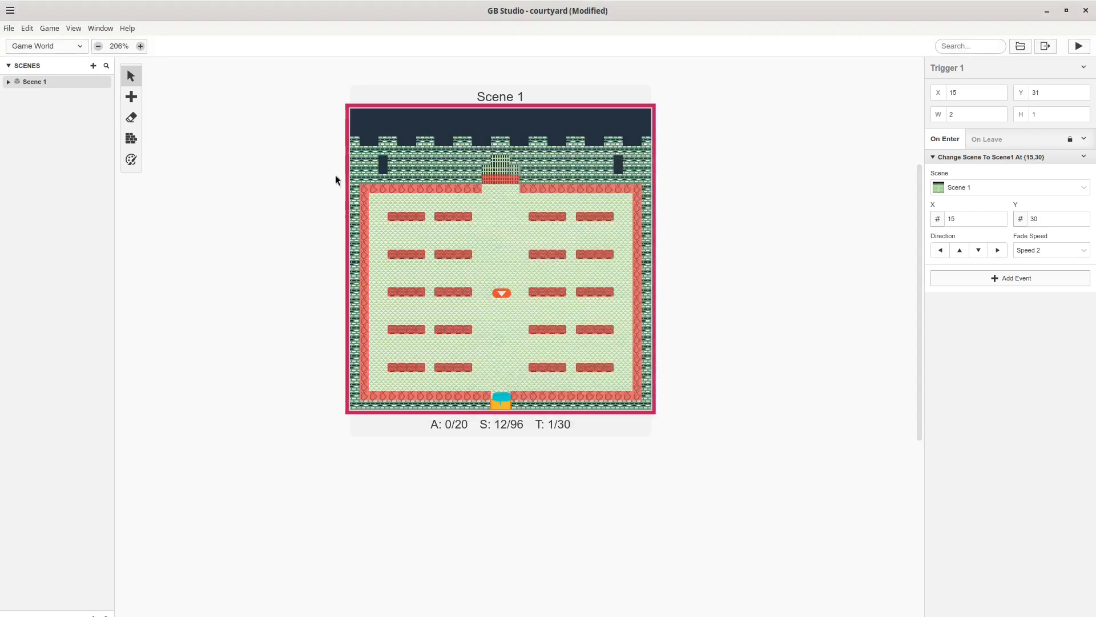
pyautogui.click(131, 139)
pyautogui.press('v')
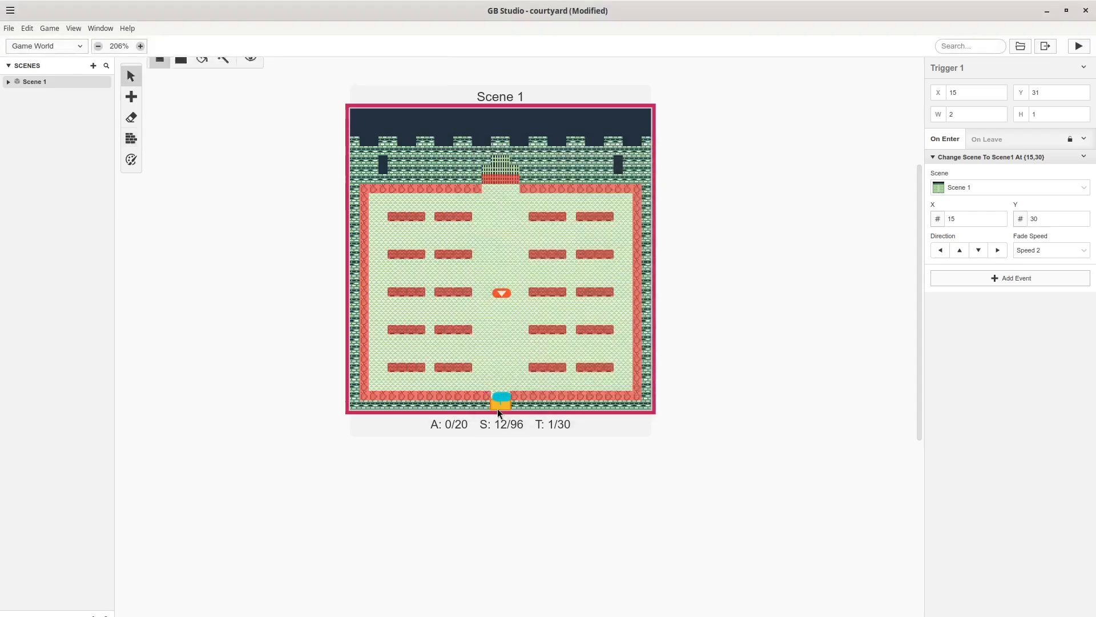
pyautogui.click(1073, 49)
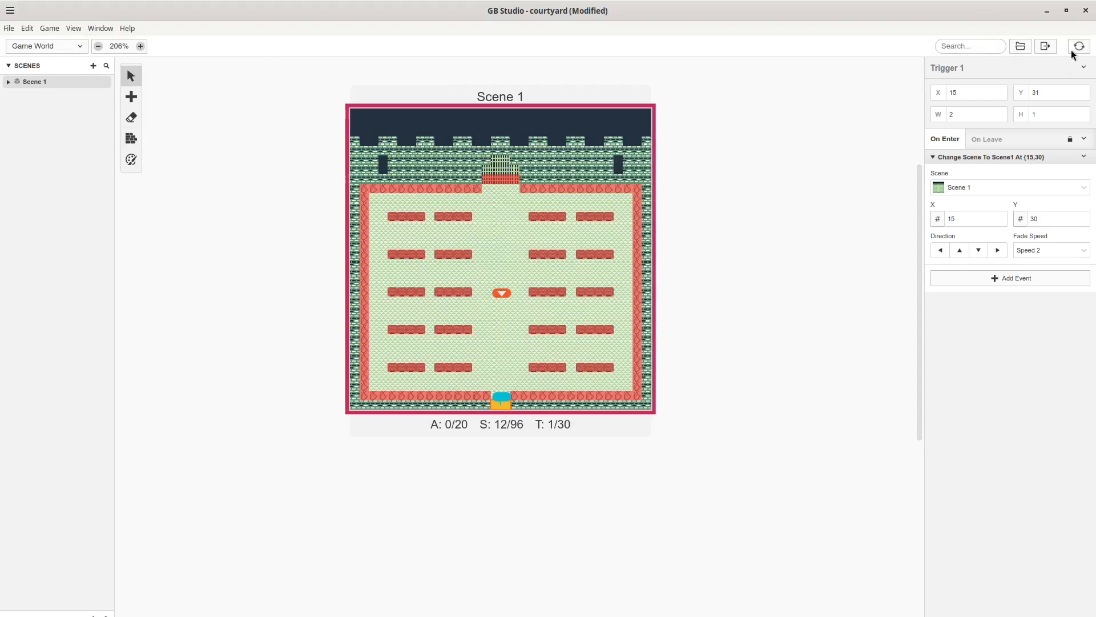
pyautogui.moveTo(320, 212); pyautogui.dragTo(497, 196)
pyautogui.press('Down')
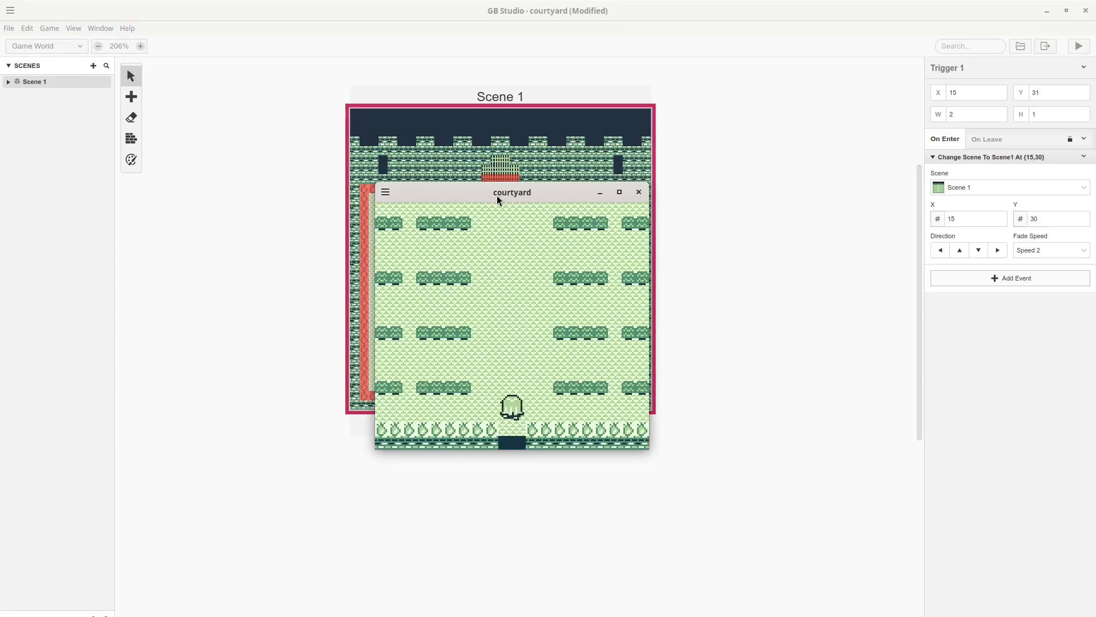
pyautogui.click(639, 192)
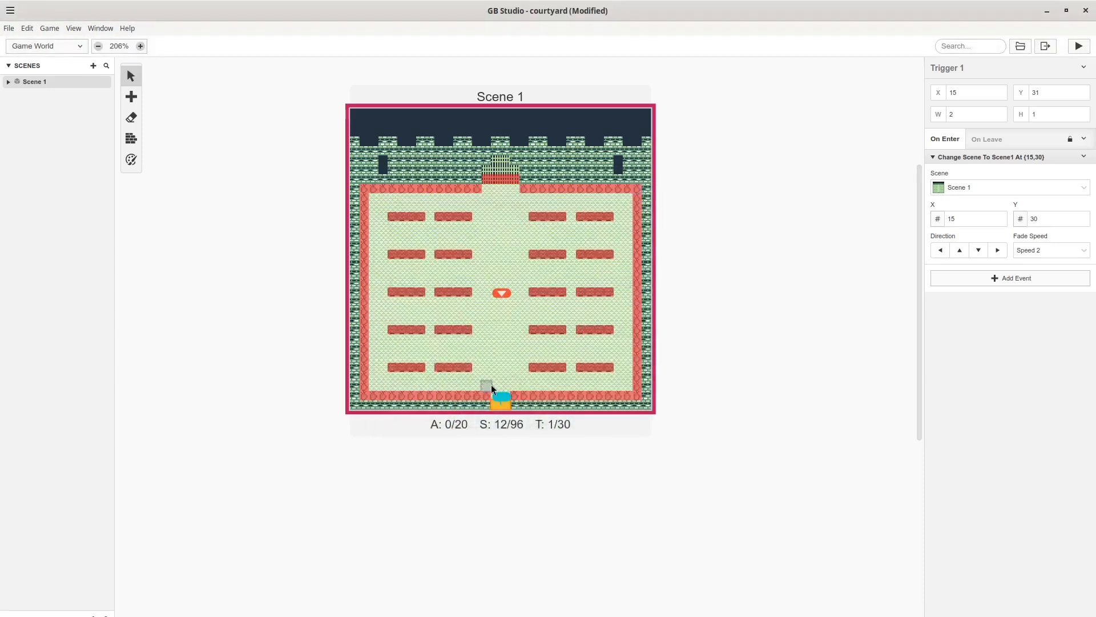
pyautogui.moveTo(501, 396); pyautogui.dragTo(511, 378)
pyautogui.moveTo(509, 407); pyautogui.dragTo(518, 360)
pyautogui.click(132, 138)
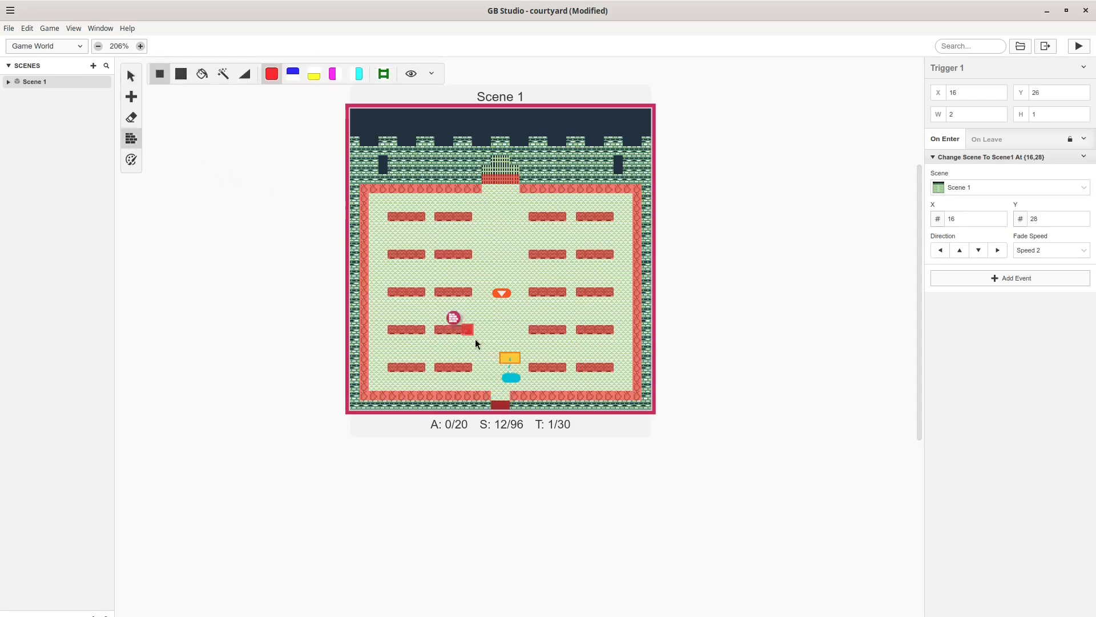
pyautogui.click(501, 406)
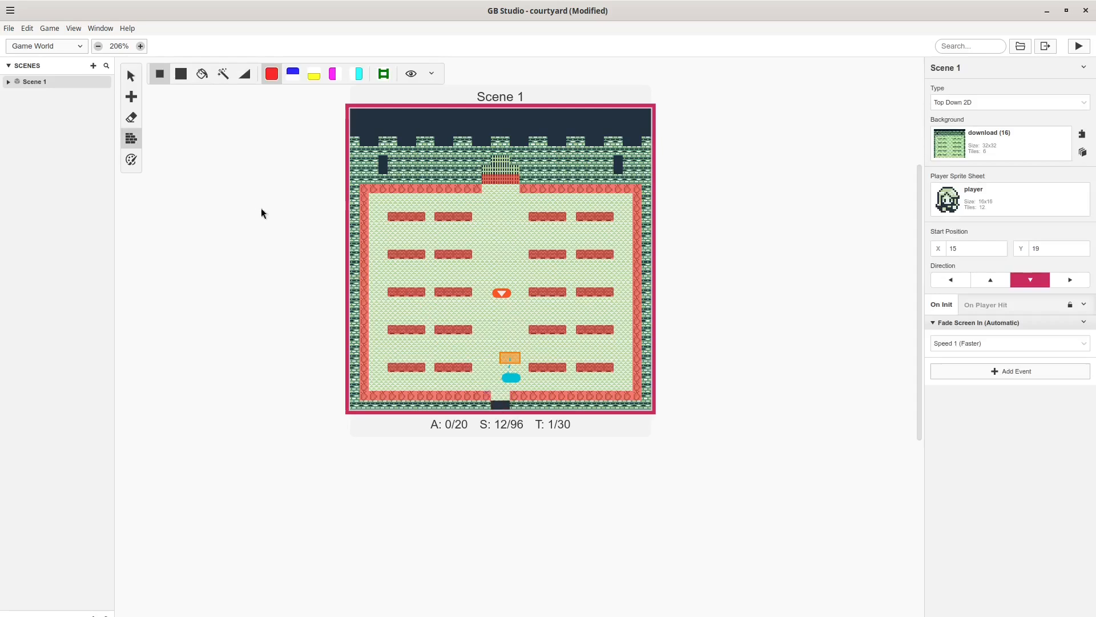
pyautogui.click(130, 76)
pyautogui.moveTo(510, 358)
pyautogui.mouseDown()
pyautogui.moveTo(510, 405)
pyautogui.moveTo(493, 405)
pyautogui.moveTo(505, 394)
pyautogui.moveTo(496, 404)
pyautogui.mouseUp()
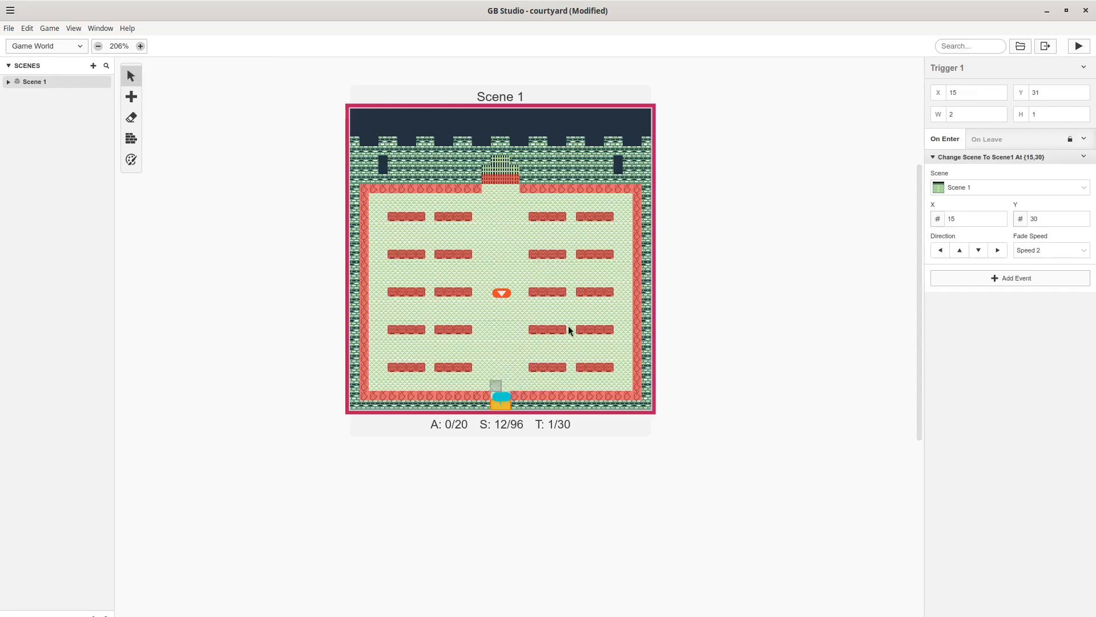
# Test-run the game, walking the player down into the exit and back up, then close it.
pyautogui.click(1077, 45)
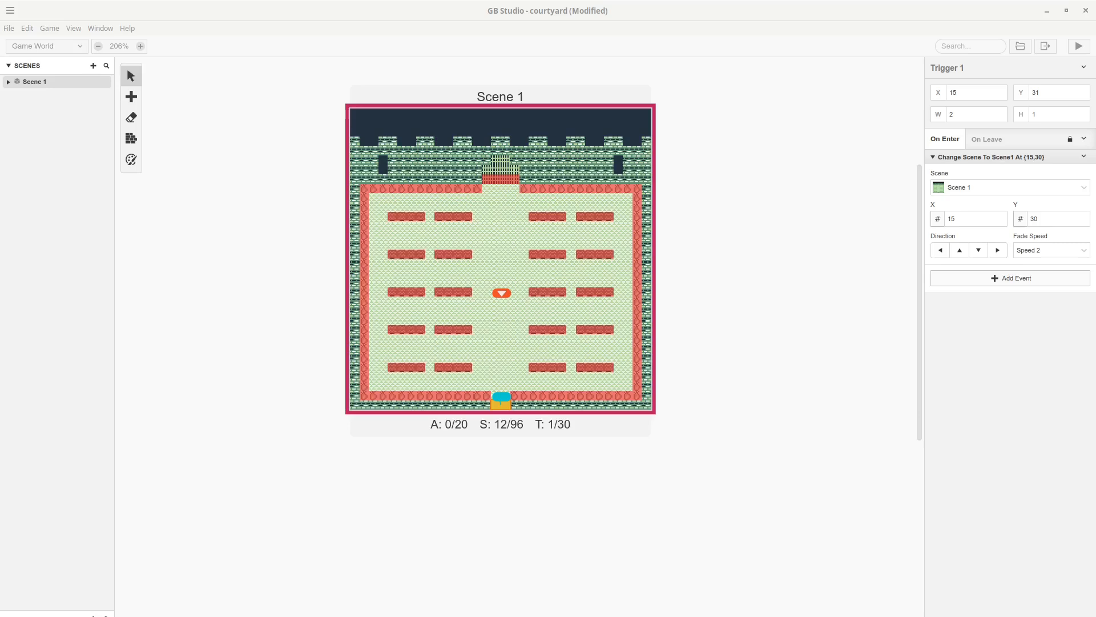
pyautogui.moveTo(200, 189); pyautogui.dragTo(595, 179)
pyautogui.press('Down')
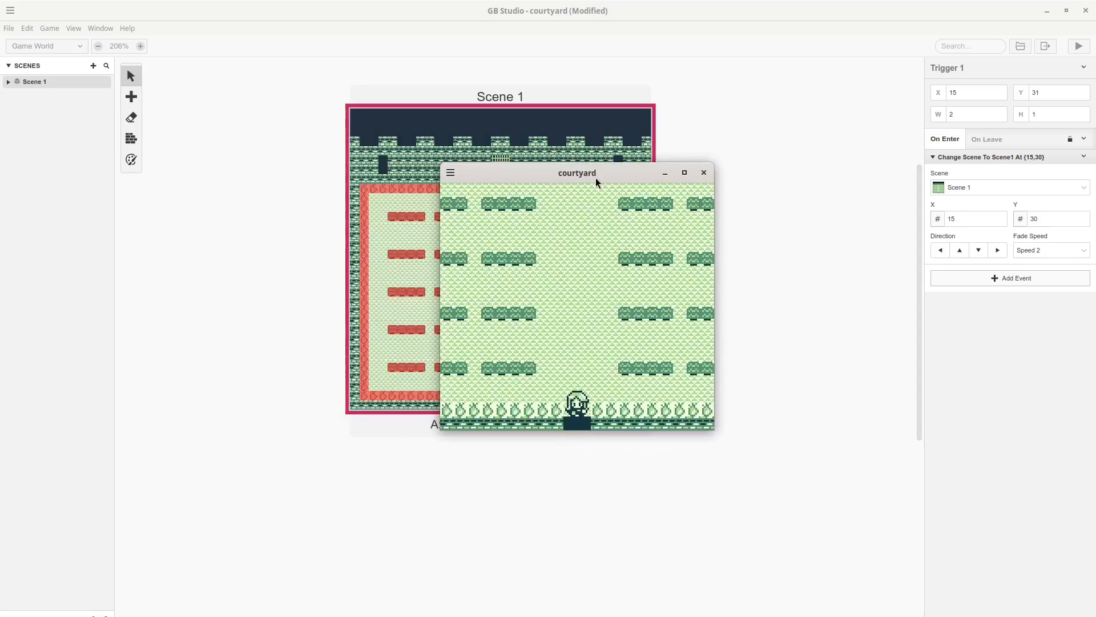
pyautogui.press('Up')
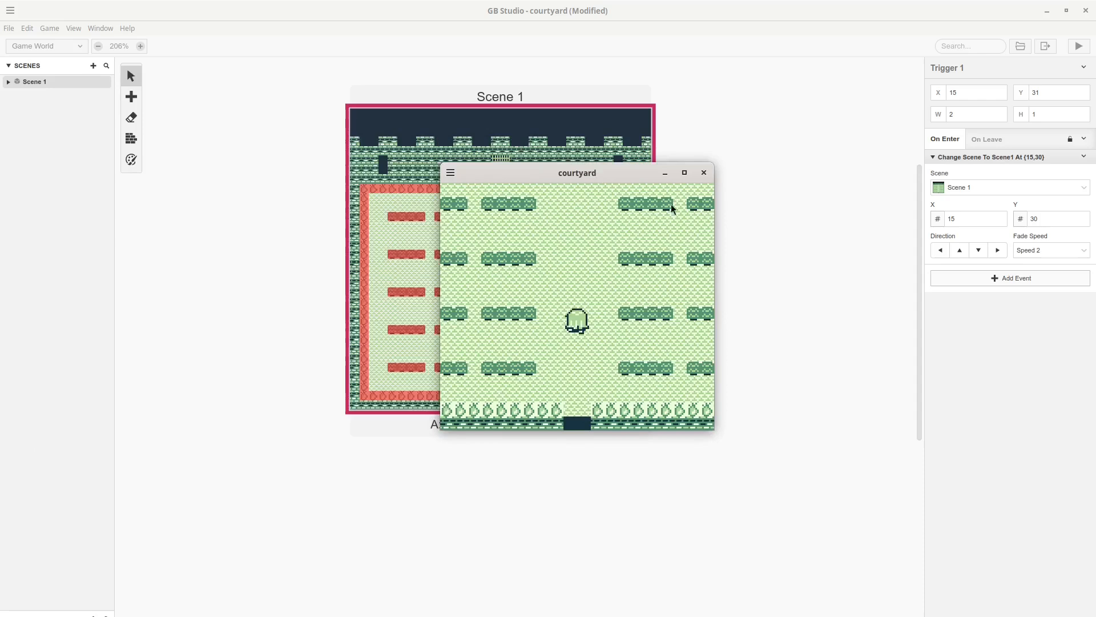
pyautogui.click(704, 173)
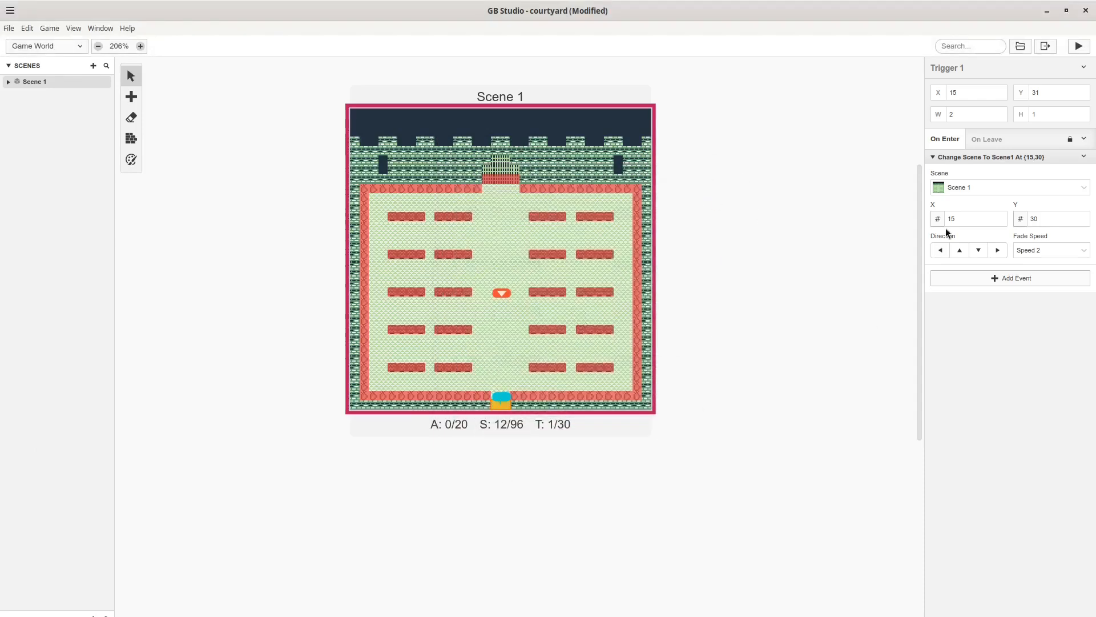
# Make the player arrive facing up, then rerun the game and walk around the courtyard.
pyautogui.click(960, 253)
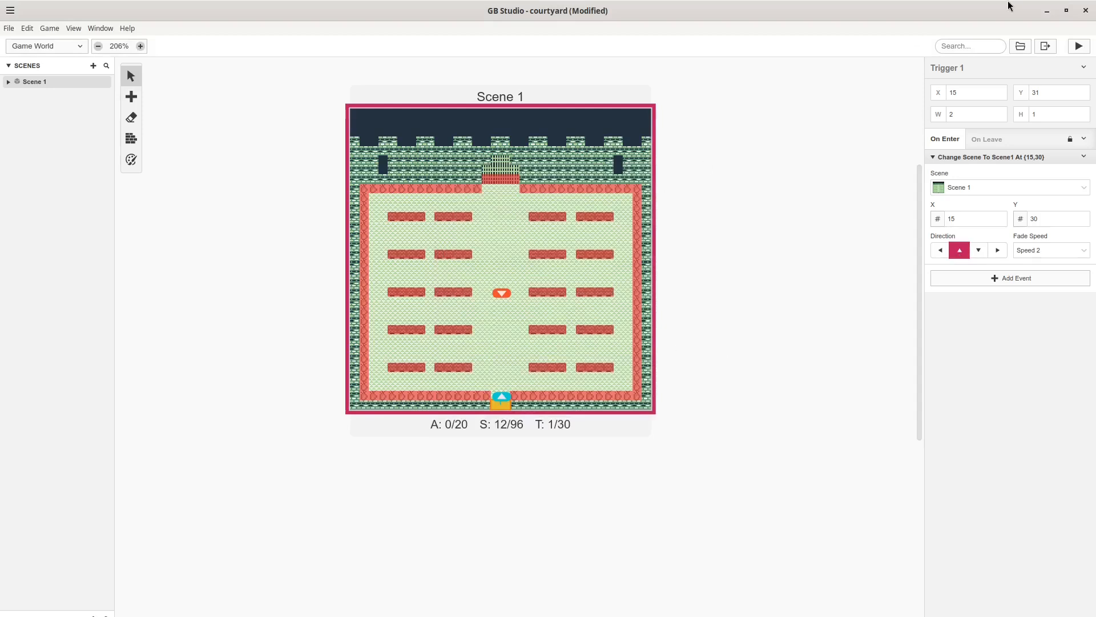
pyautogui.click(1079, 45)
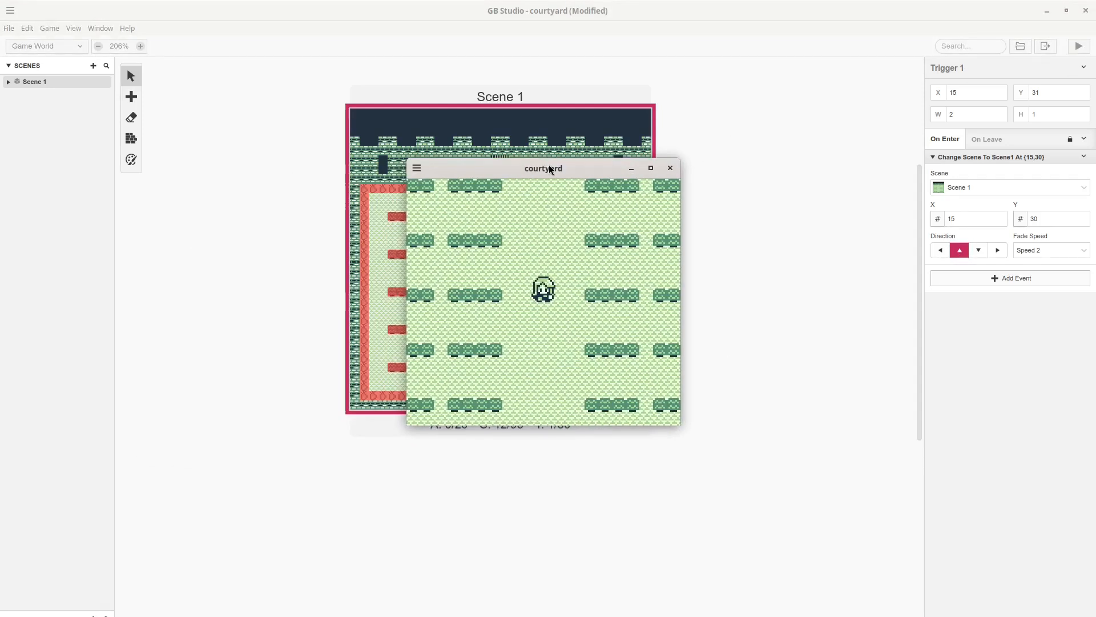
pyautogui.press('Down')
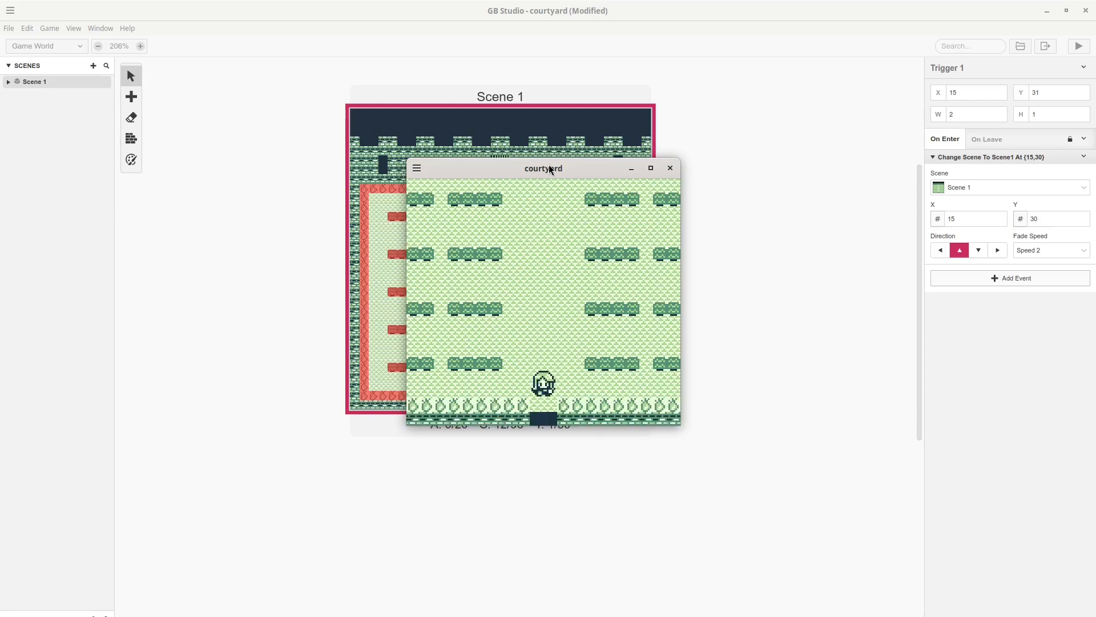
pyautogui.press('Up')
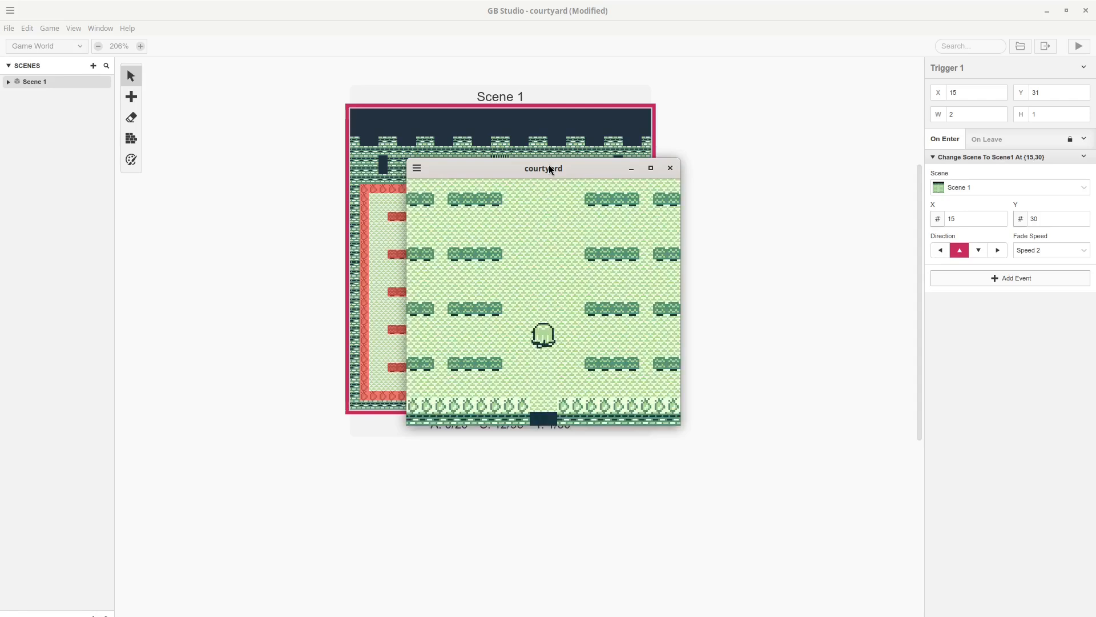
pyautogui.press('Left')
pyautogui.press('Down')
pyautogui.press('Right')
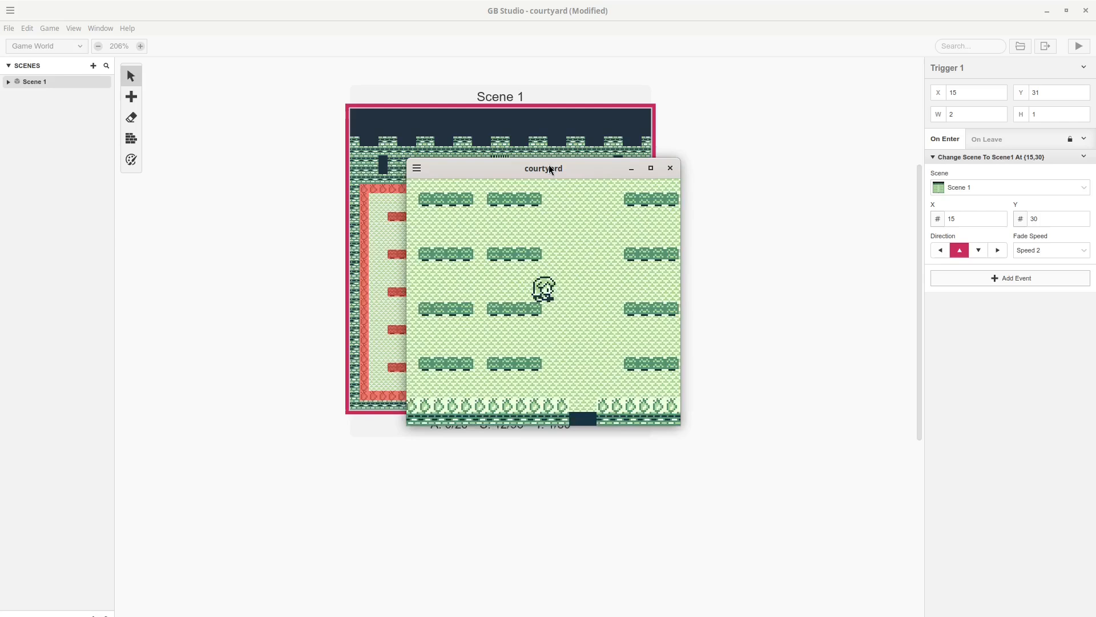
pyautogui.press('Right')
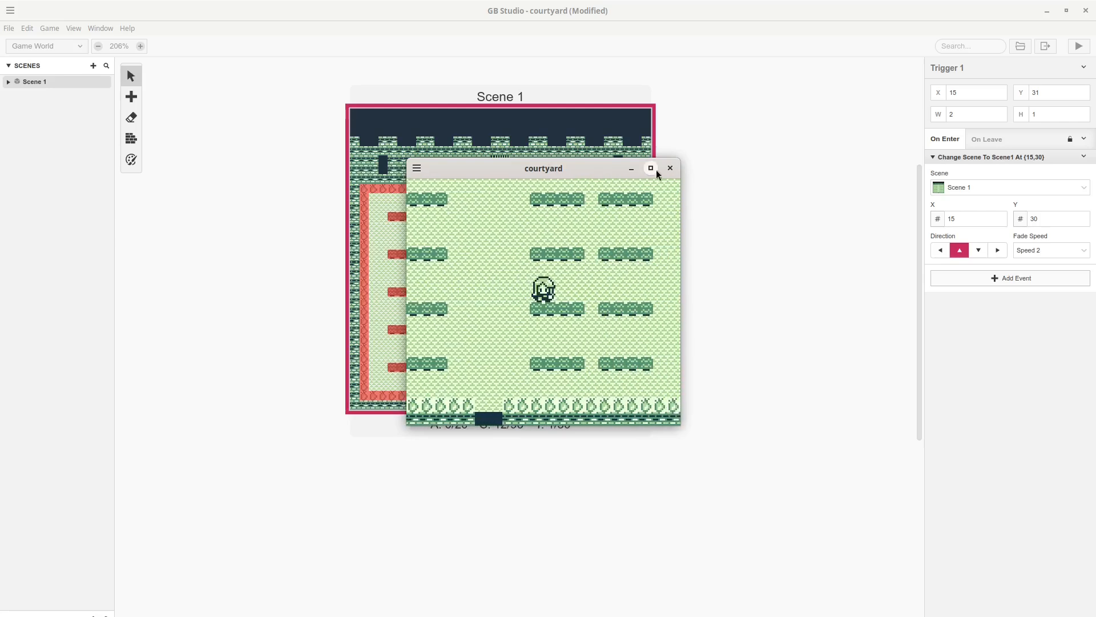
pyautogui.click(670, 168)
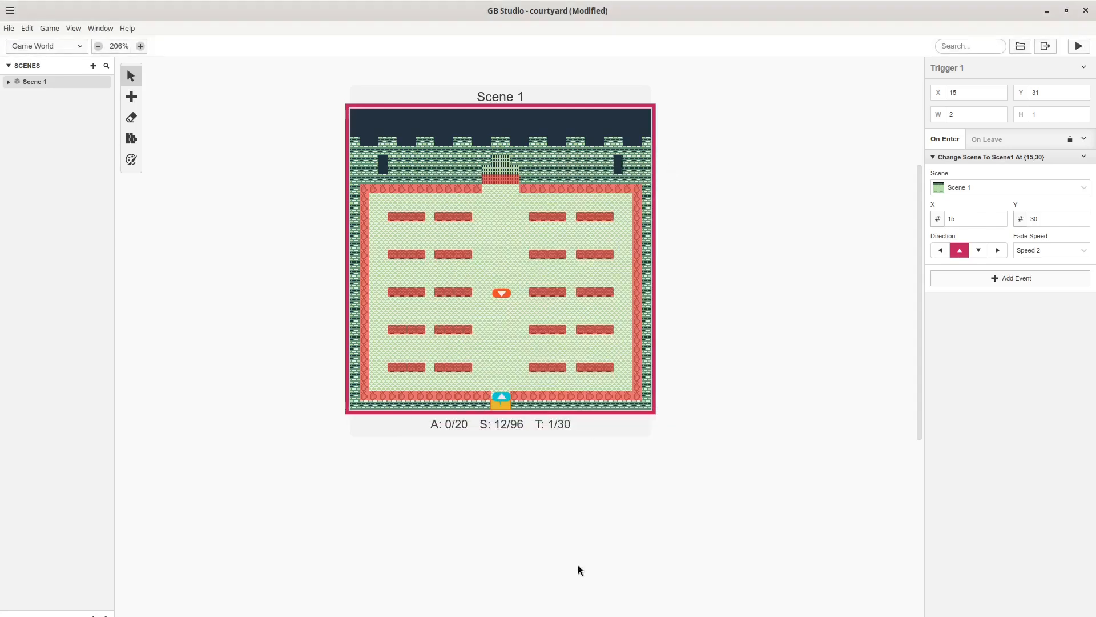
# Copy npc001.png from the old sprites window into courtyard/assets/sprites, then go back to GB Studio.
pyautogui.hotkey('alt', 'Tab')
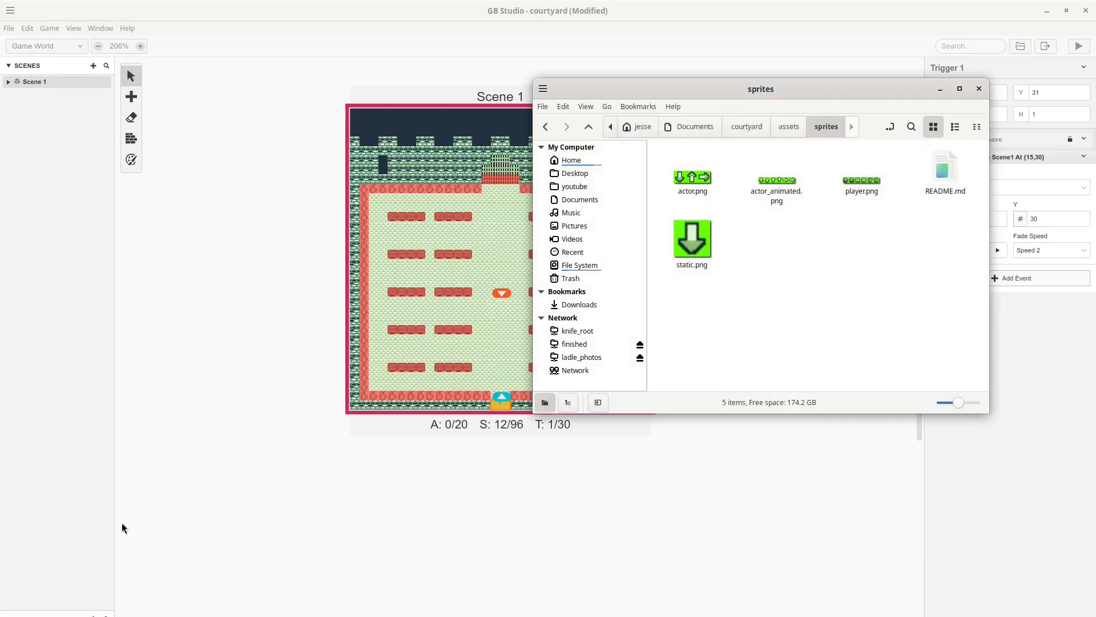
pyautogui.hotkey('alt', 'Tab')
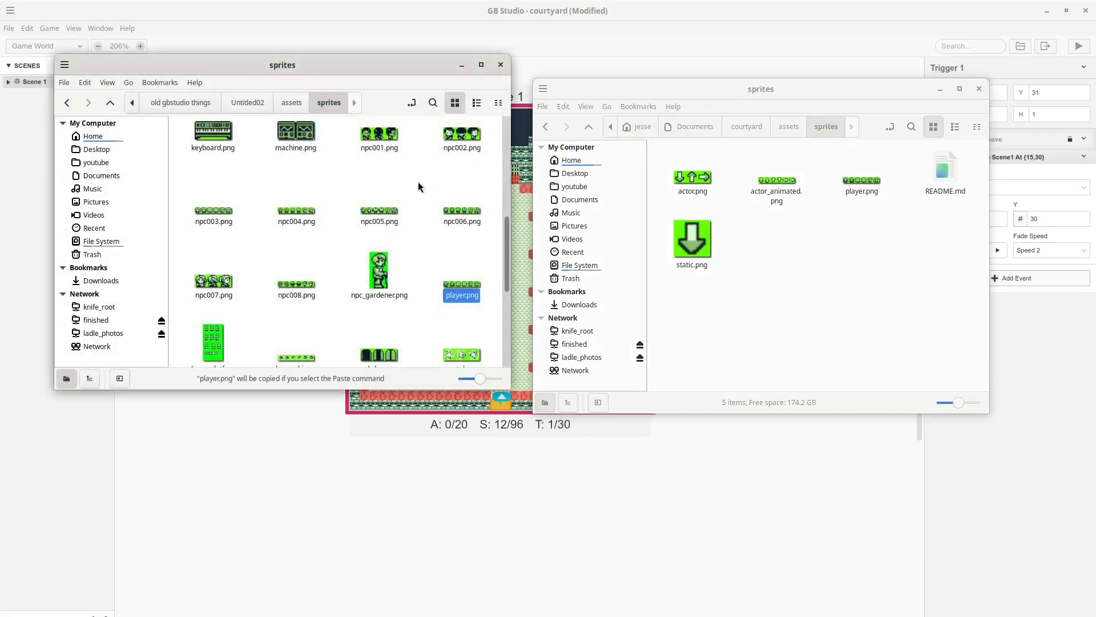
pyautogui.rightClick(378, 136)
pyautogui.click(405, 203)
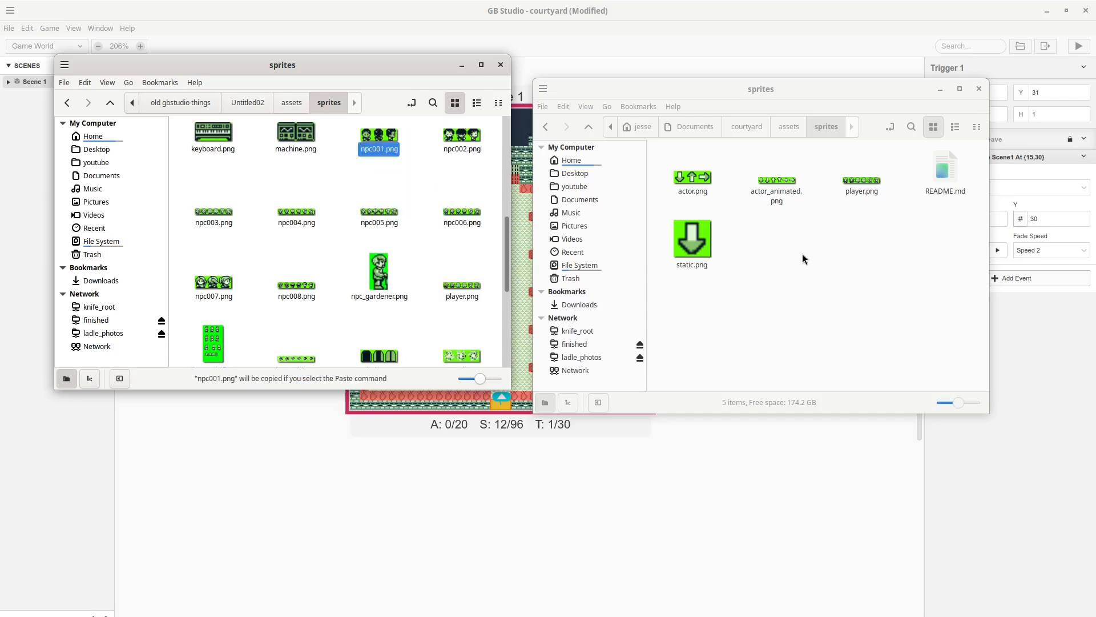
pyautogui.rightClick(802, 256)
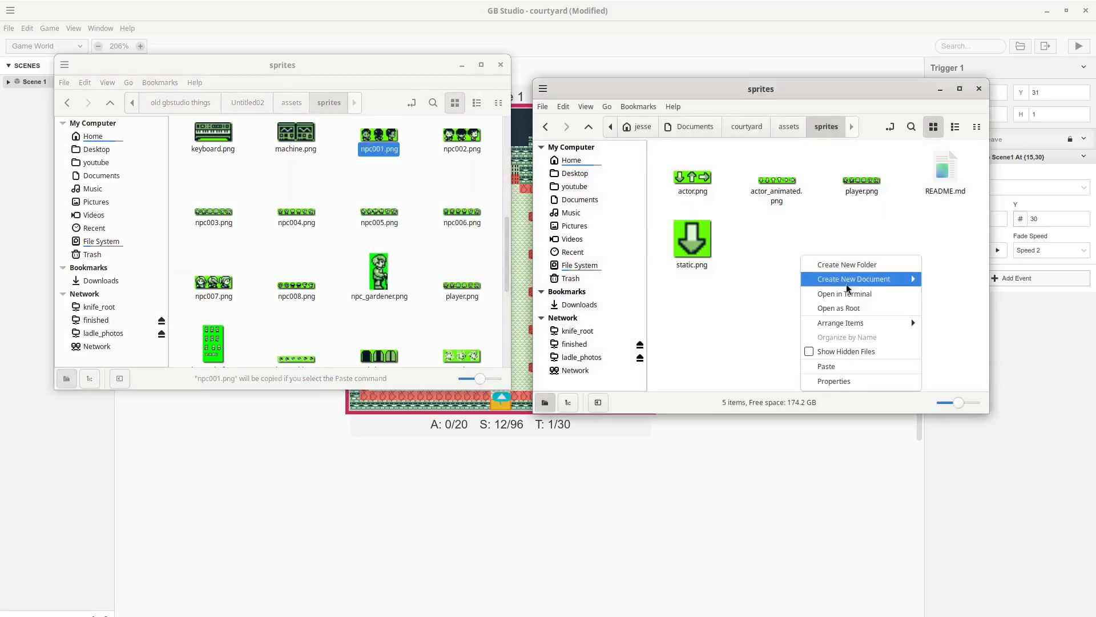
pyautogui.click(865, 368)
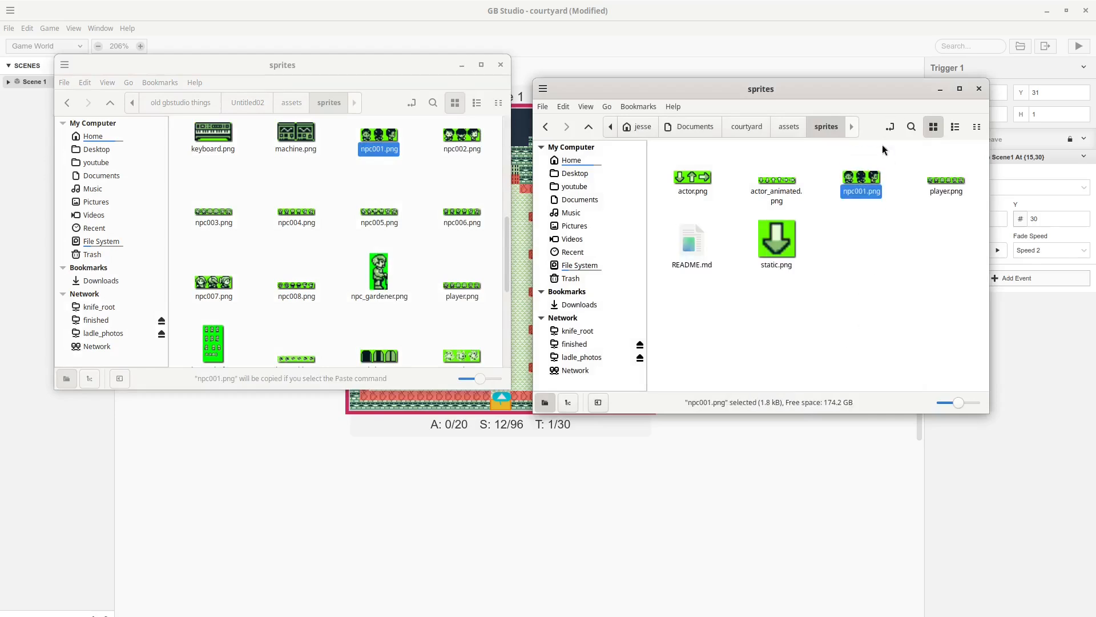
pyautogui.click(747, 12)
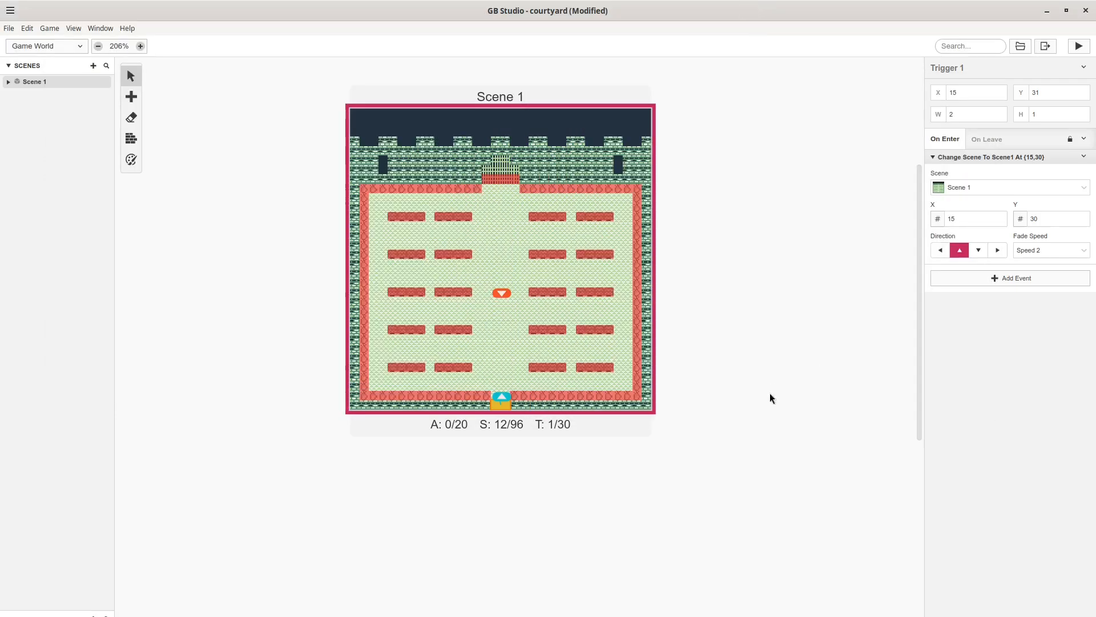
# Place a new actor left of the scene centre at 5,17 using the npc001 sprite sheet.
pyautogui.click(130, 96)
pyautogui.click(154, 111)
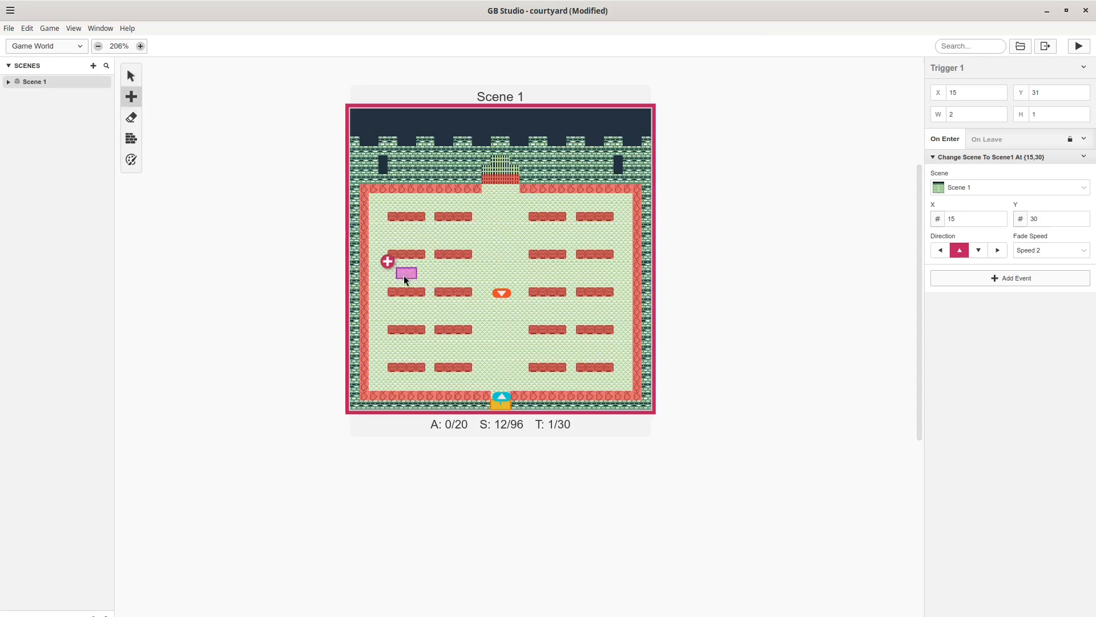
pyautogui.click(404, 279)
pyautogui.click(993, 179)
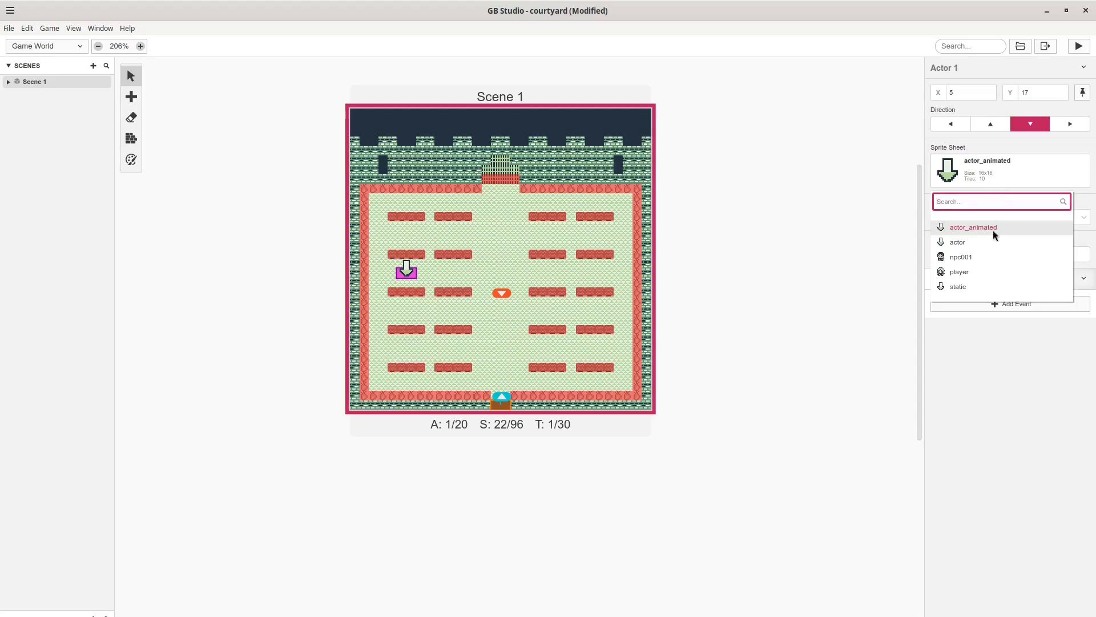
pyautogui.click(970, 257)
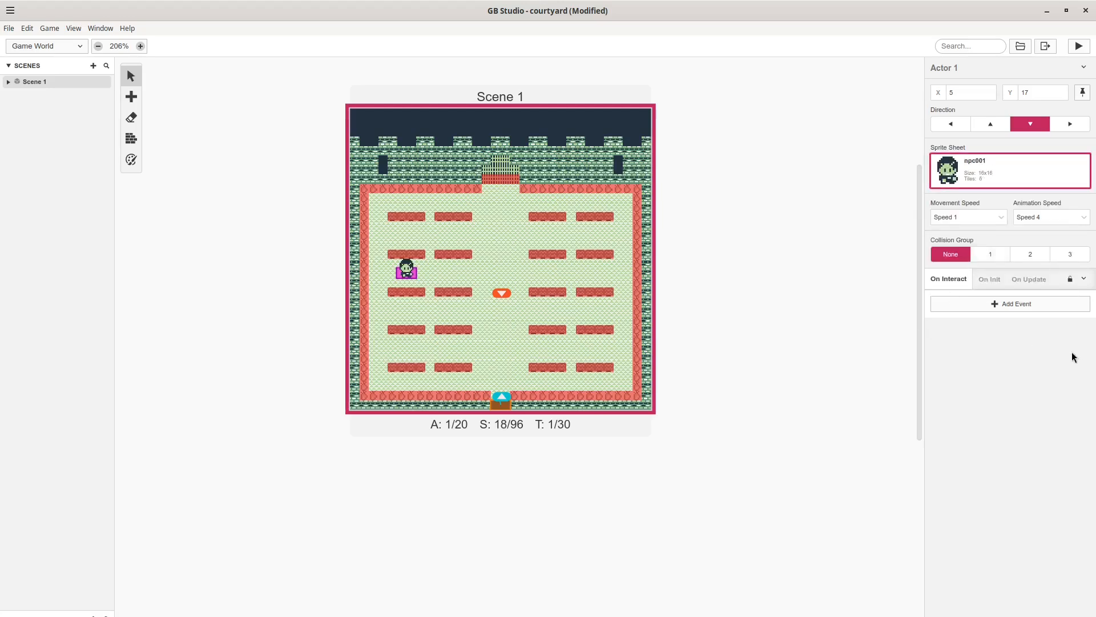
# Give the actor a Display Dialogue saying "Hello! Please like and subscribe" and test-run the game.
pyautogui.click(967, 305)
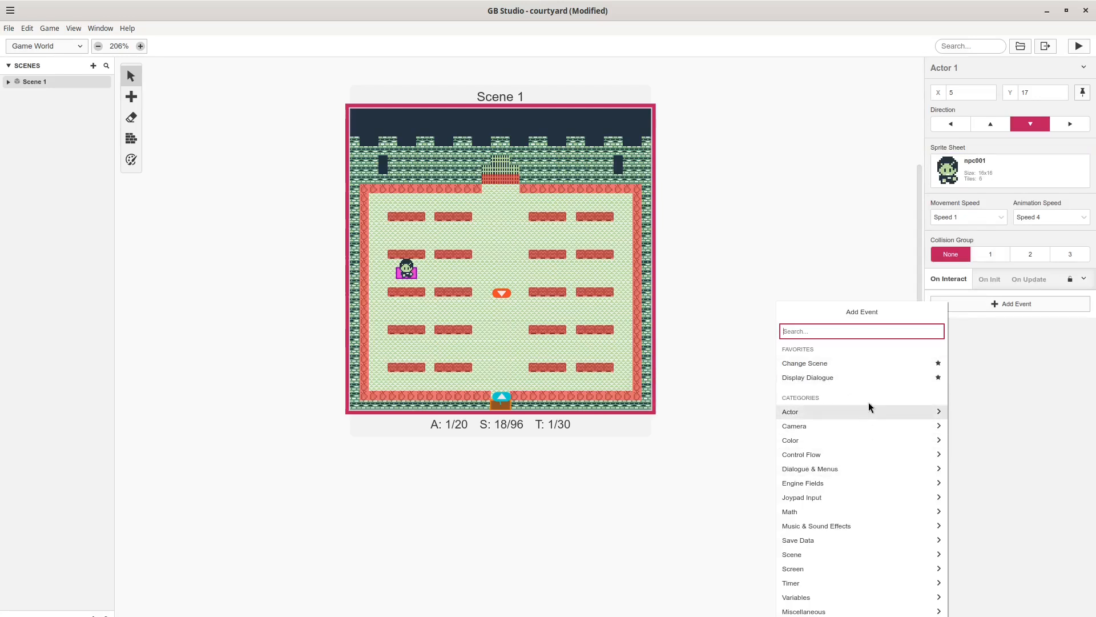
pyautogui.click(851, 378)
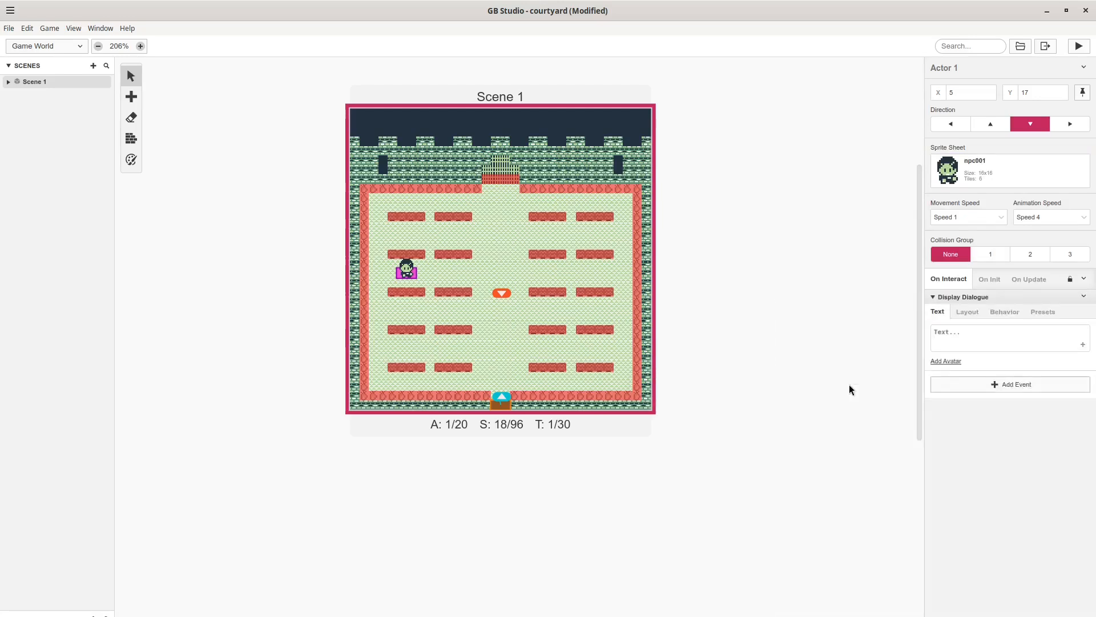
pyautogui.click(980, 331)
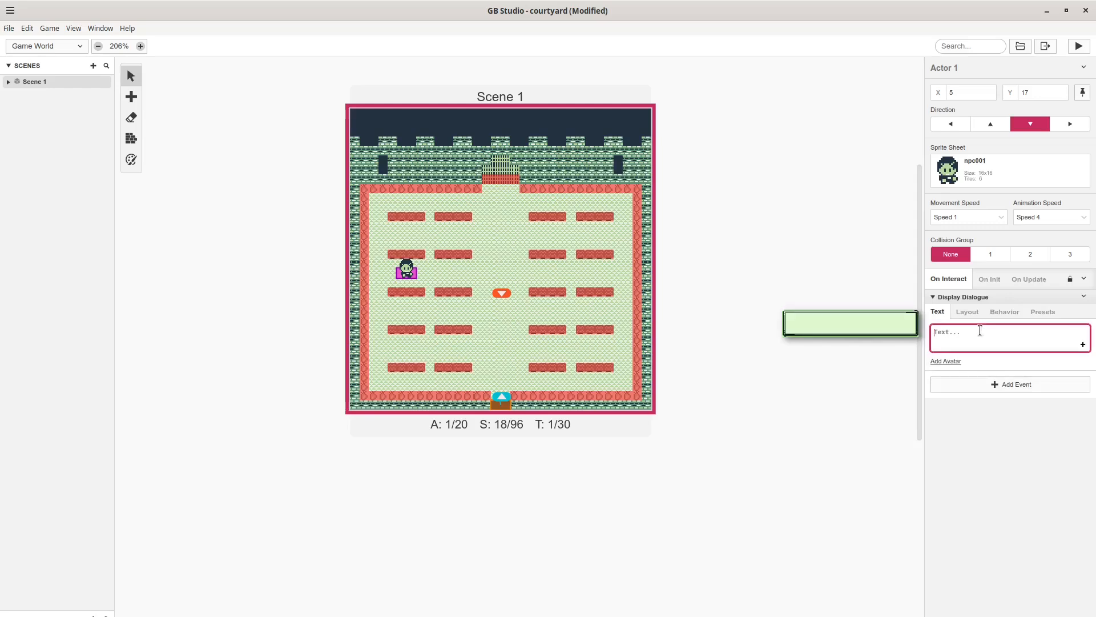
pyautogui.write('Hello! Please')
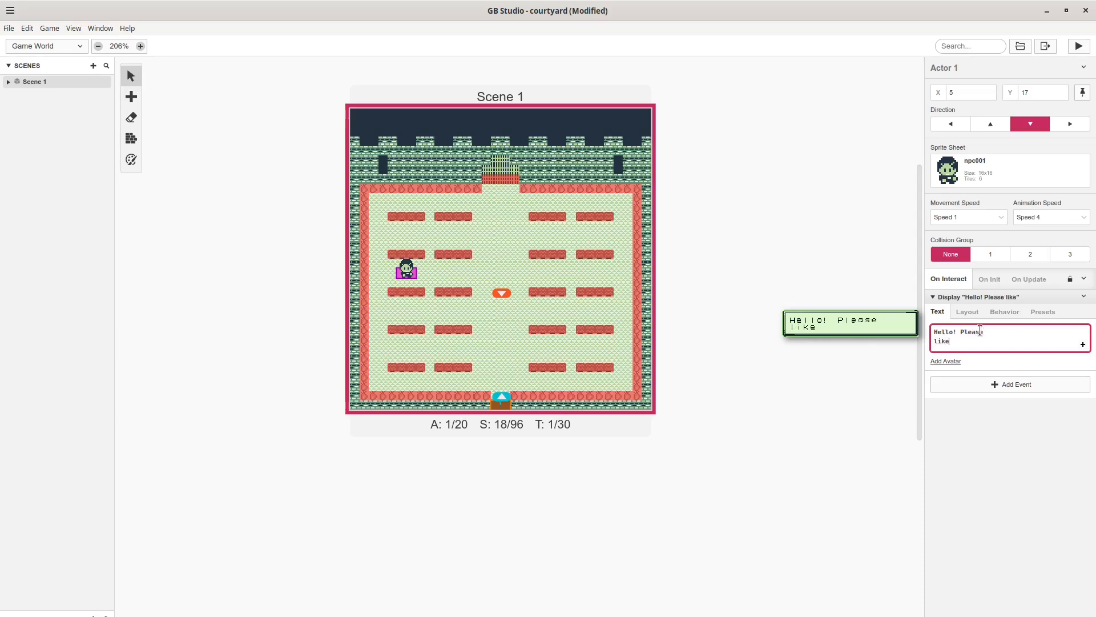
pyautogui.write('and subscribe')
pyautogui.click(1012, 449)
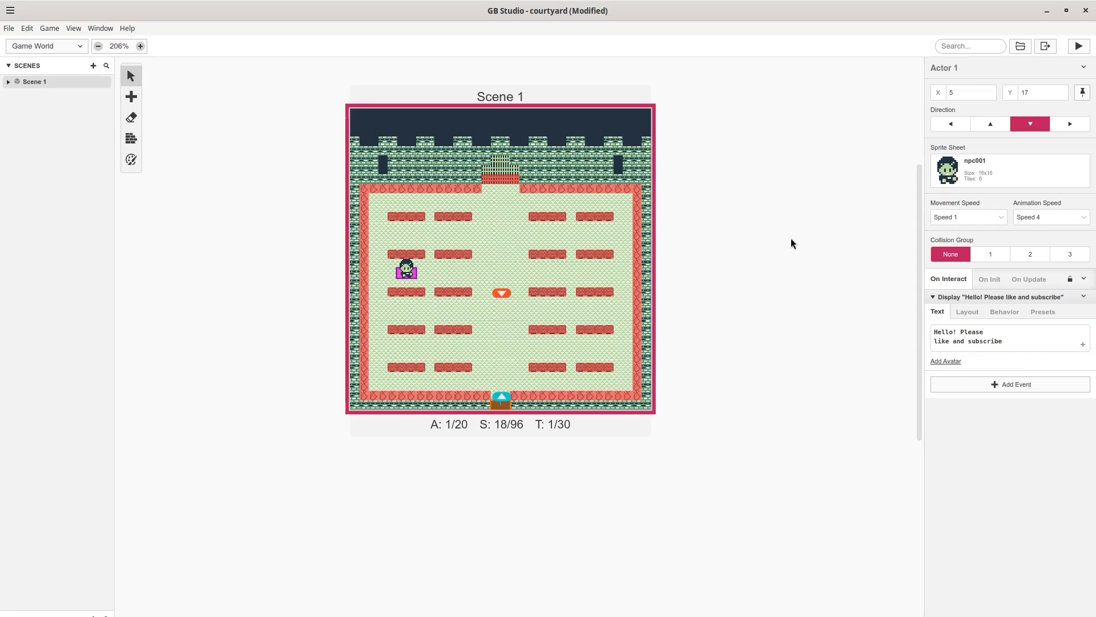
pyautogui.click(1076, 46)
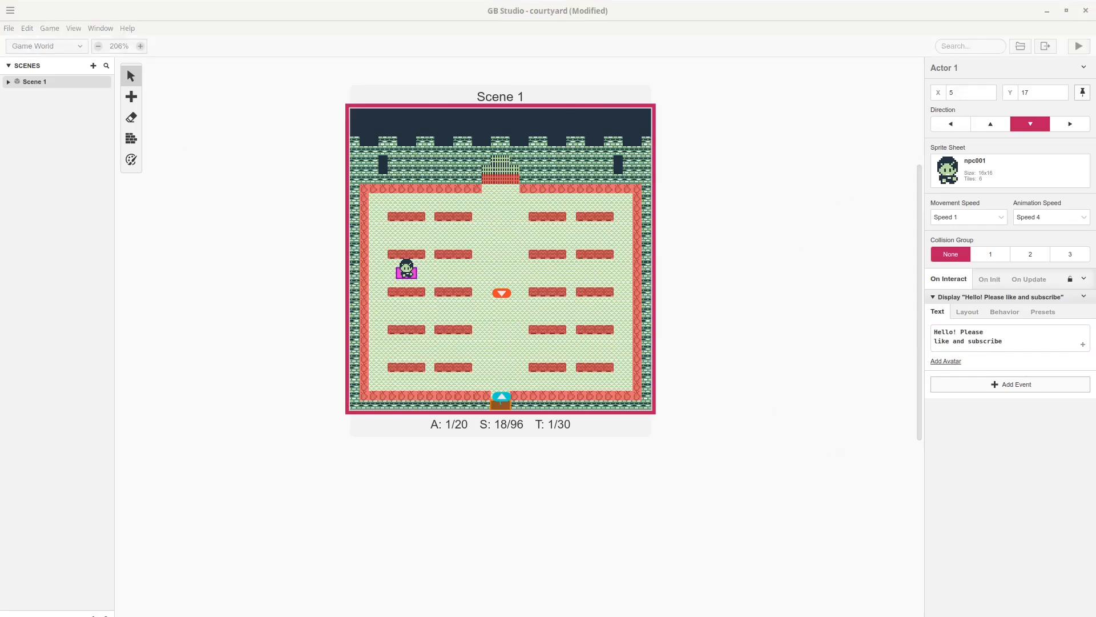
# Walk to the NPC, view and dismiss its greeting with Z, then export the game as a ROM.
pyautogui.moveTo(397, 130); pyautogui.dragTo(547, 138)
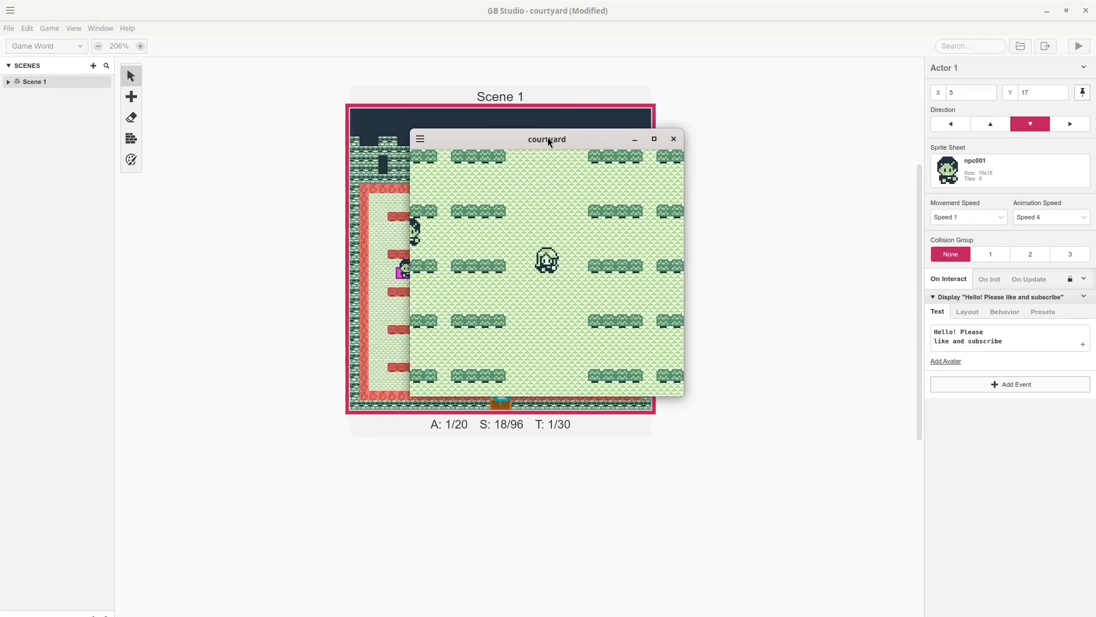
pyautogui.press('Down')
pyautogui.press('Up')
pyautogui.press('Left')
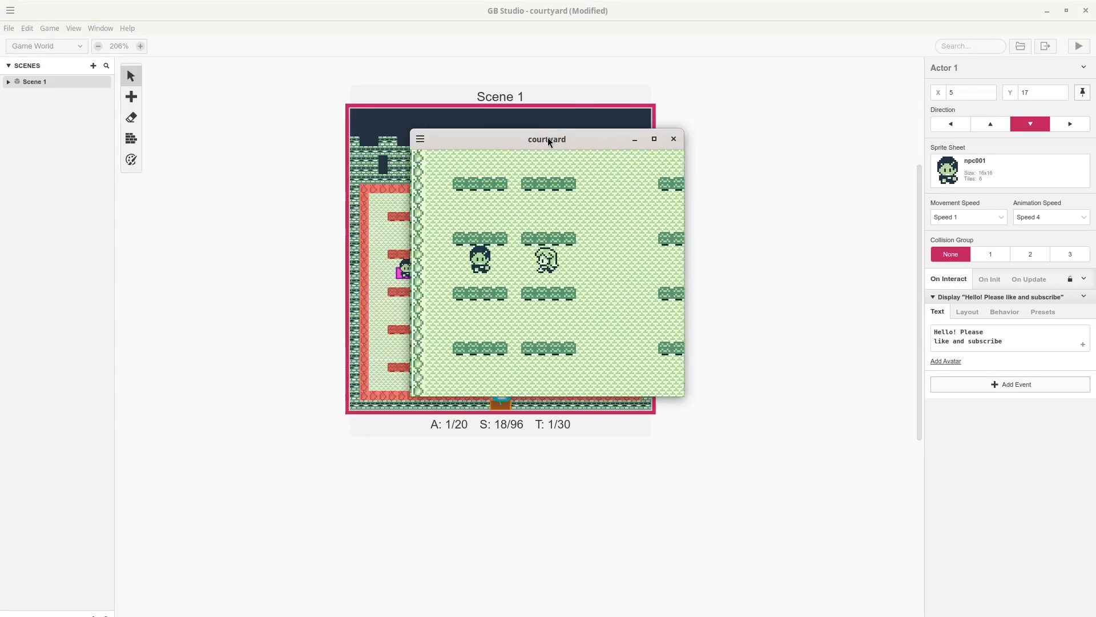
pyautogui.press('z')
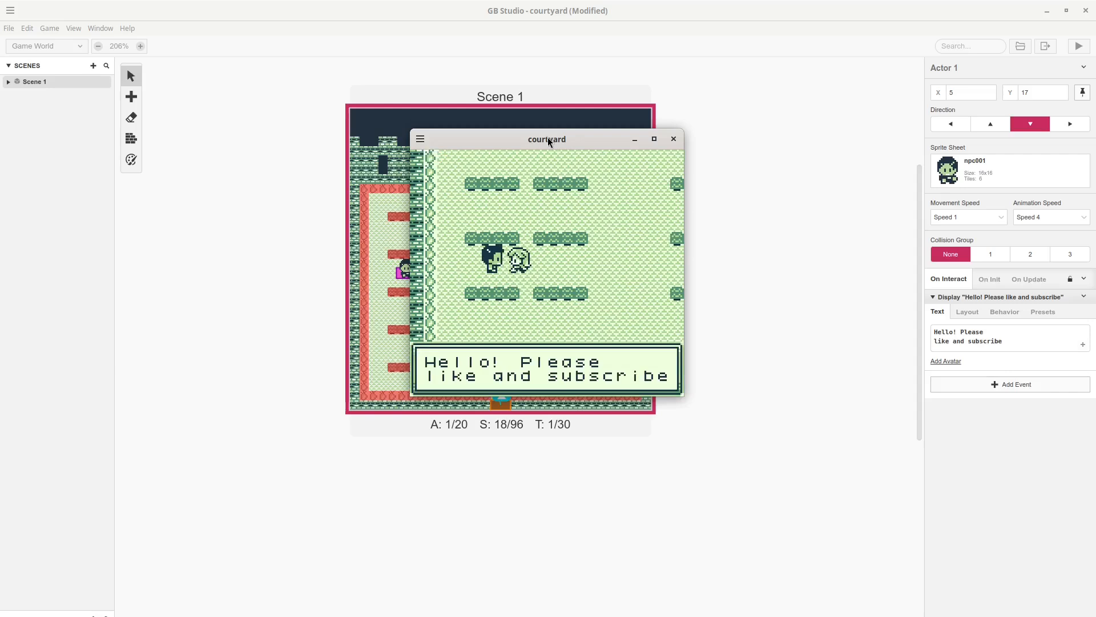
pyautogui.press('z')
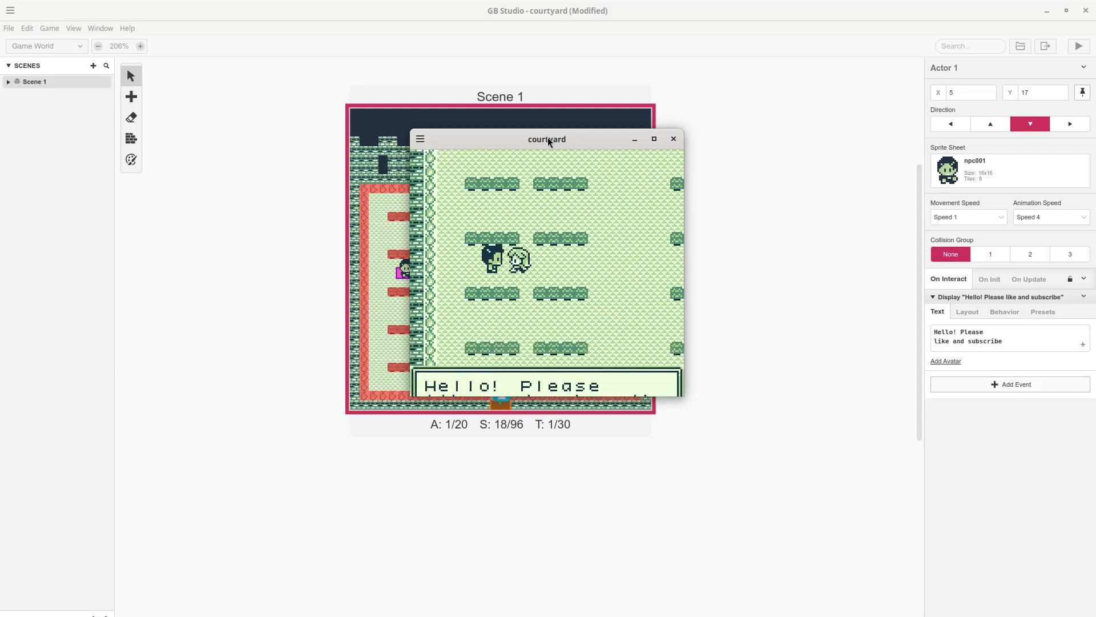
pyautogui.press('Left')
pyautogui.press('Down')
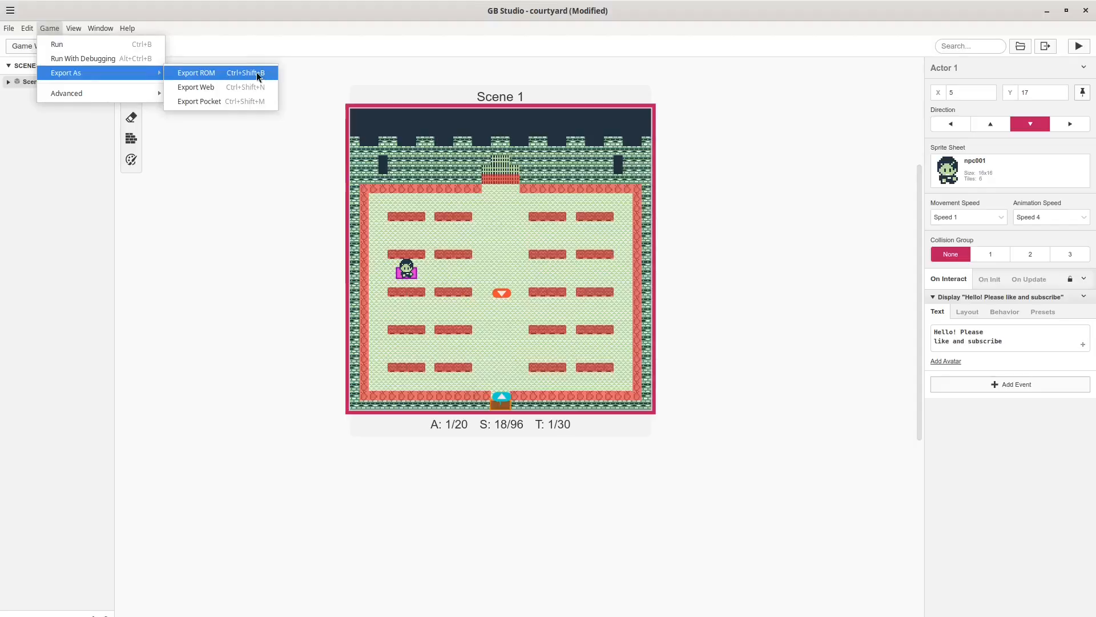
pyautogui.click(255, 73)
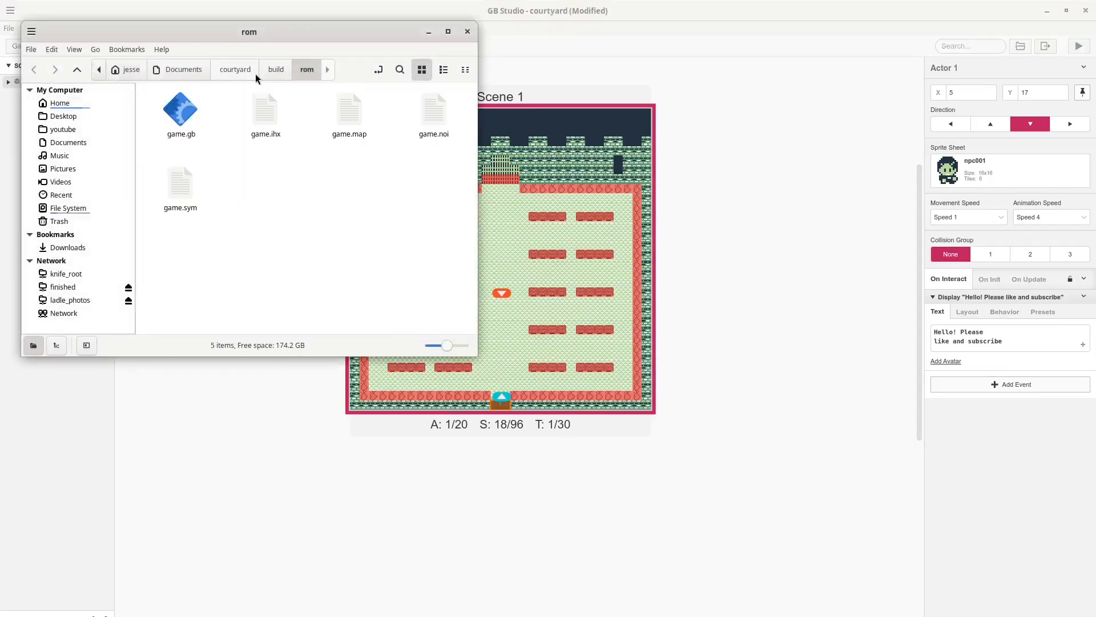